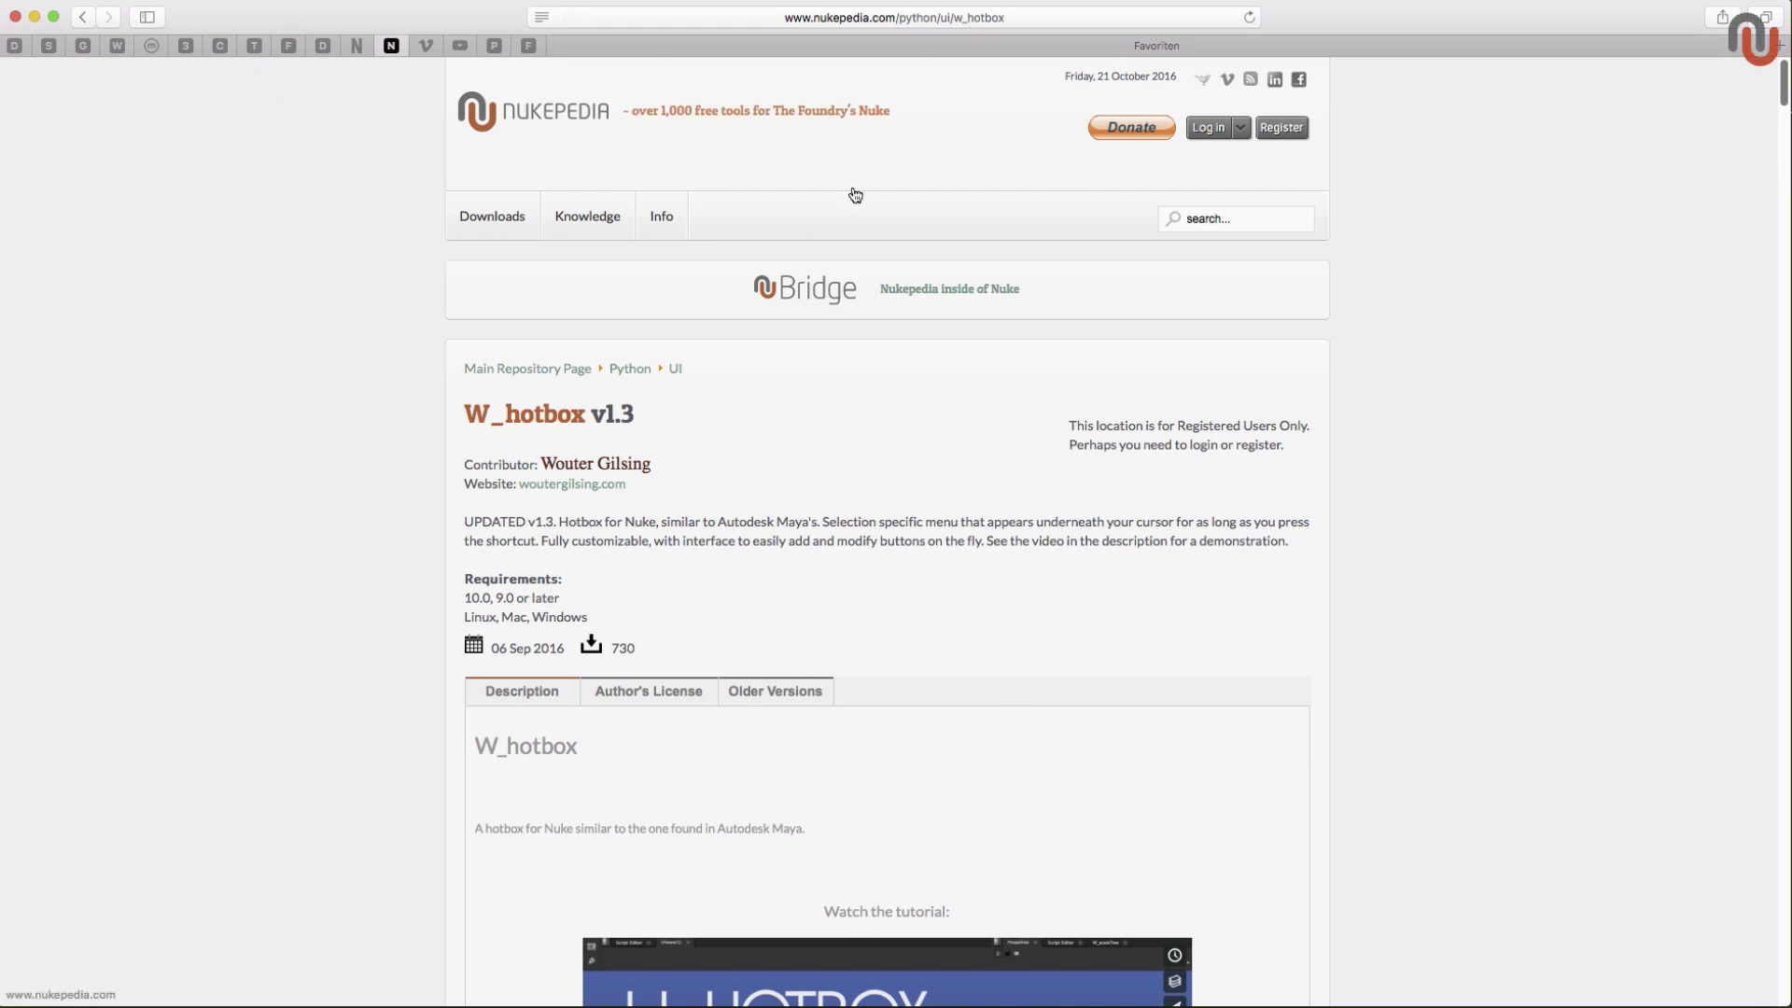
Step: Scroll the Nukepedia W_hotbox v1.3 page and open its embedded tutorial video on Vimeo
drag(1784, 81, 1783, 118)
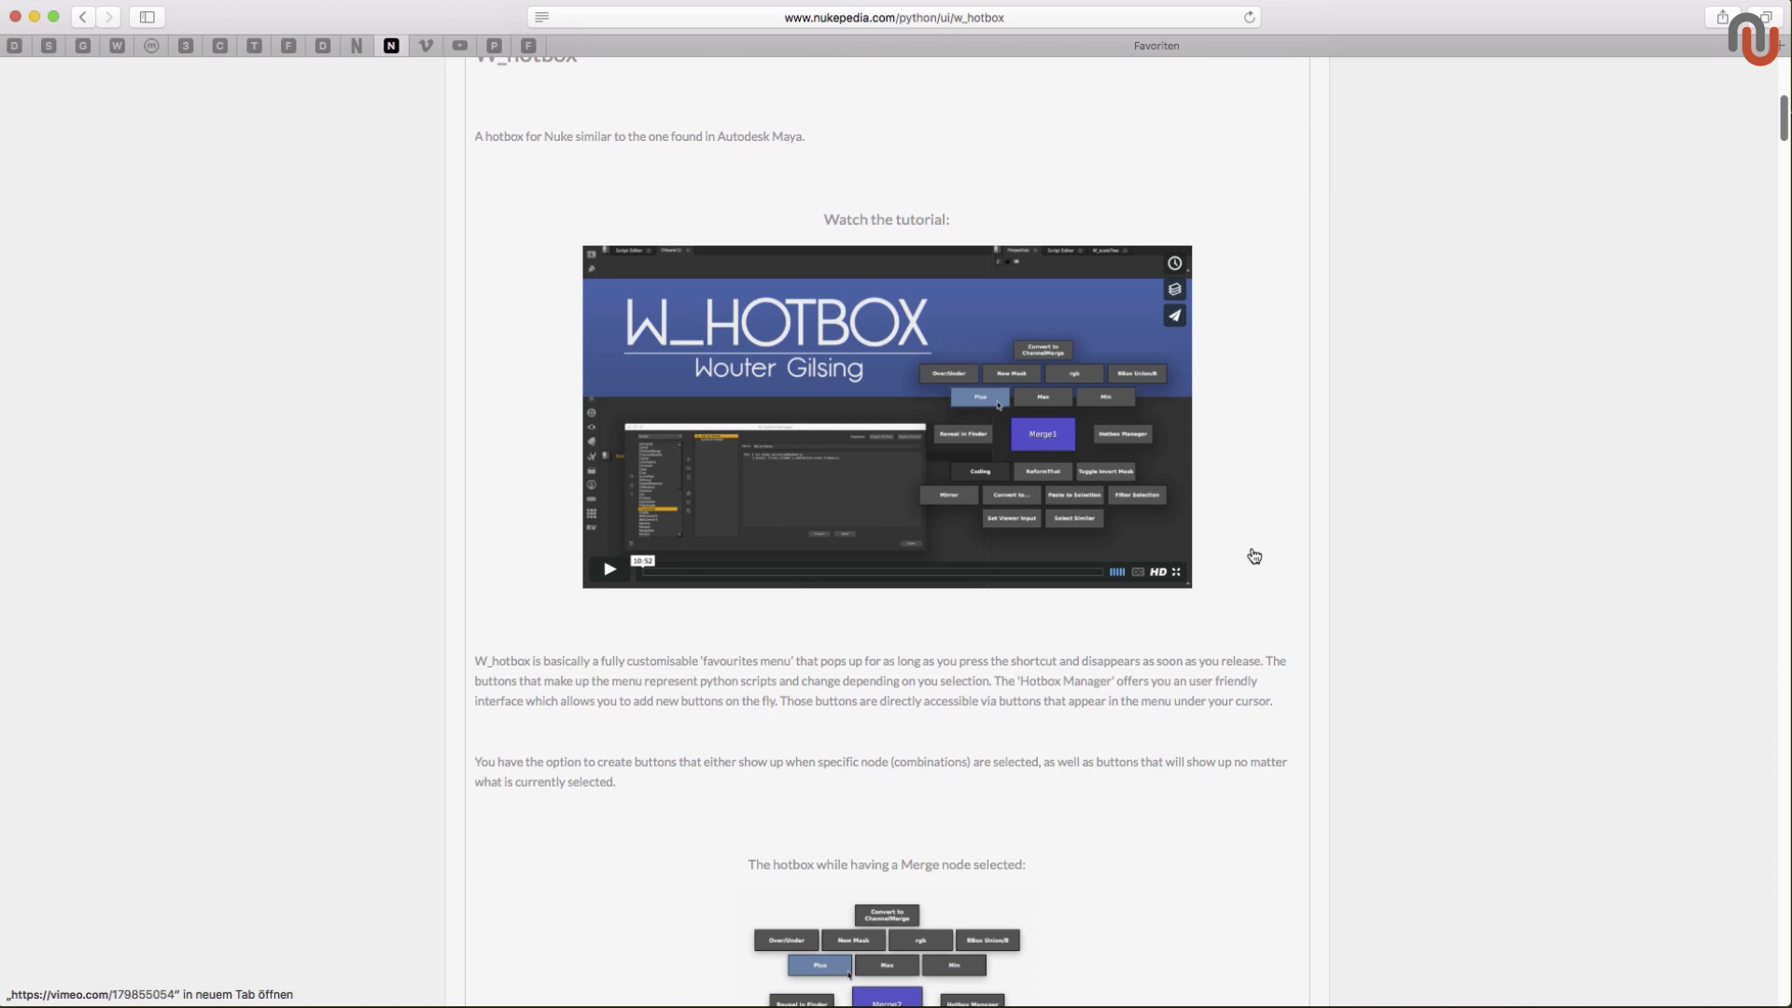
click(426, 46)
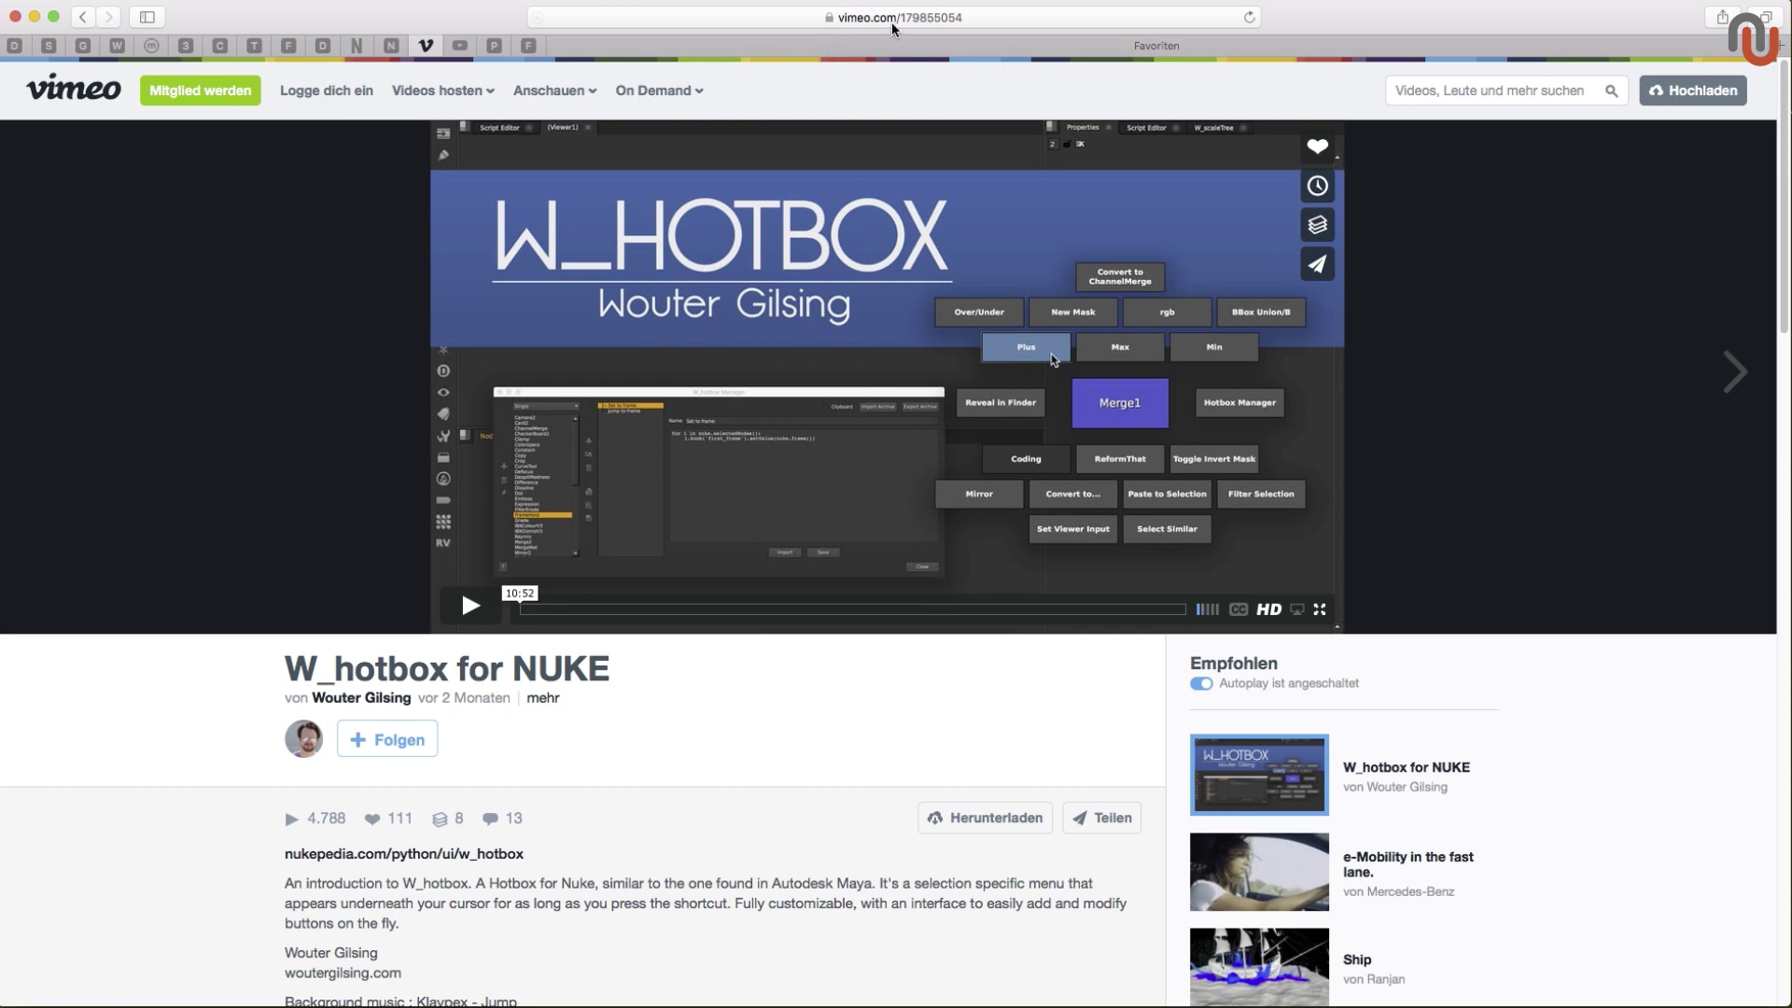
key(super+Tab)
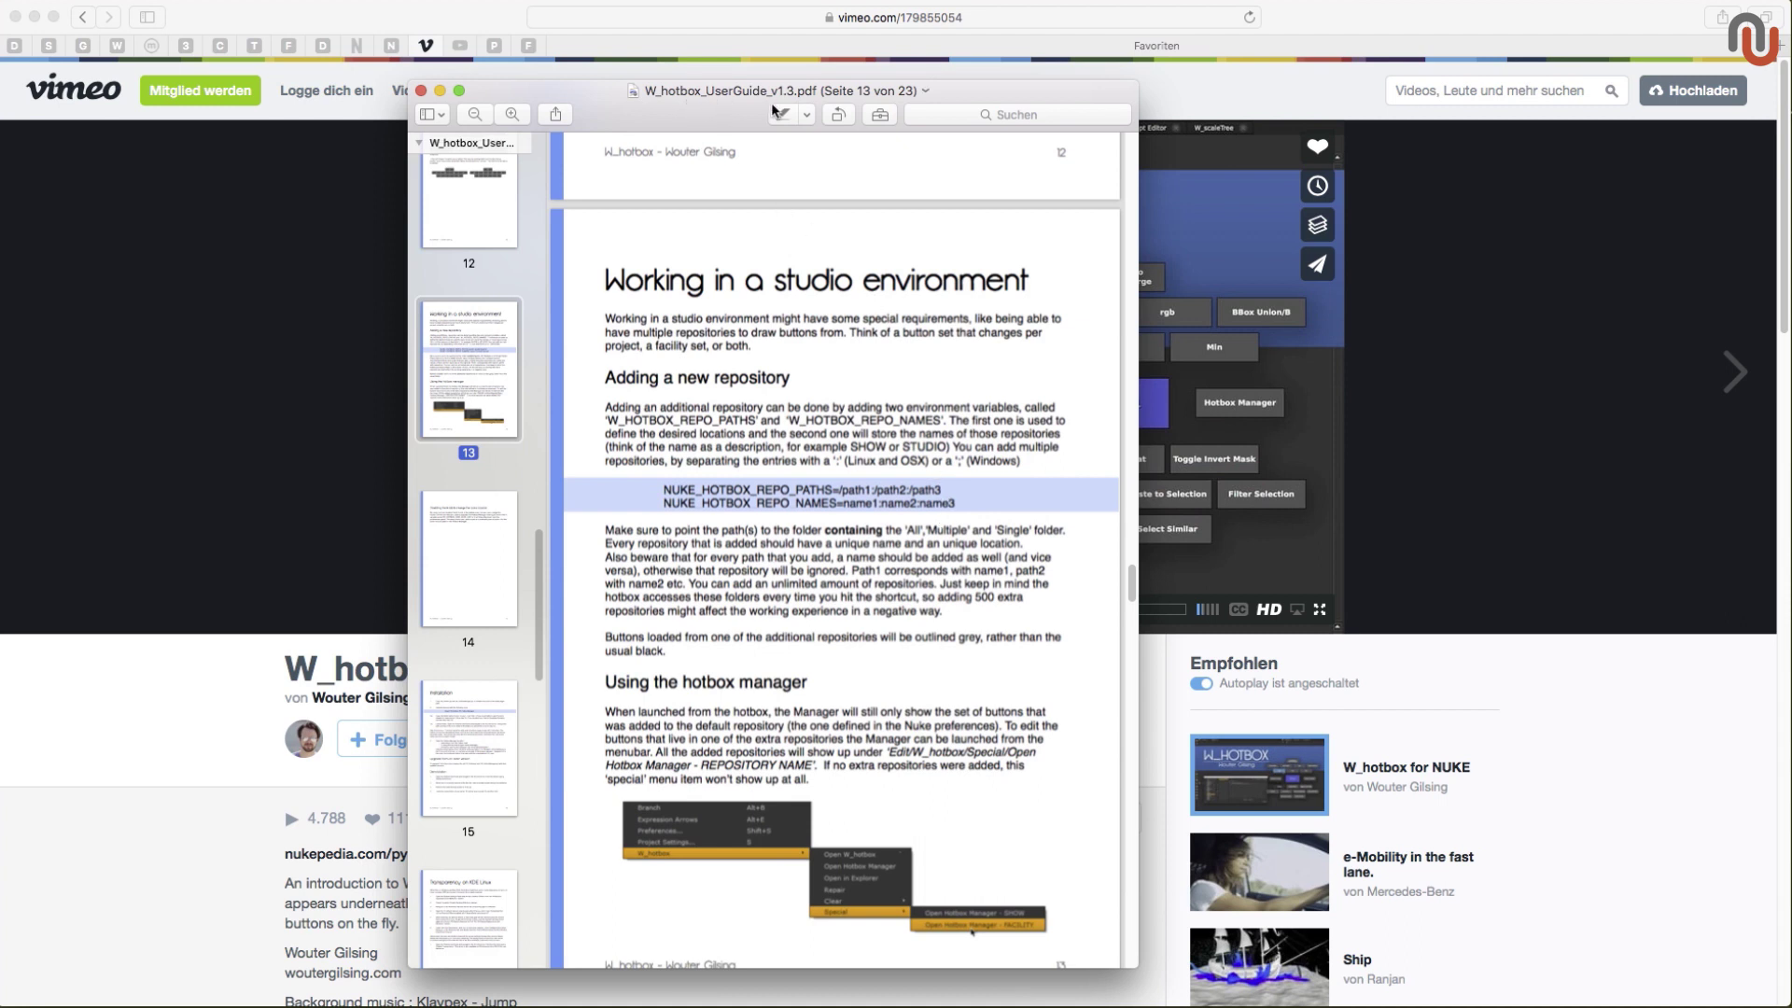
click(1419, 528)
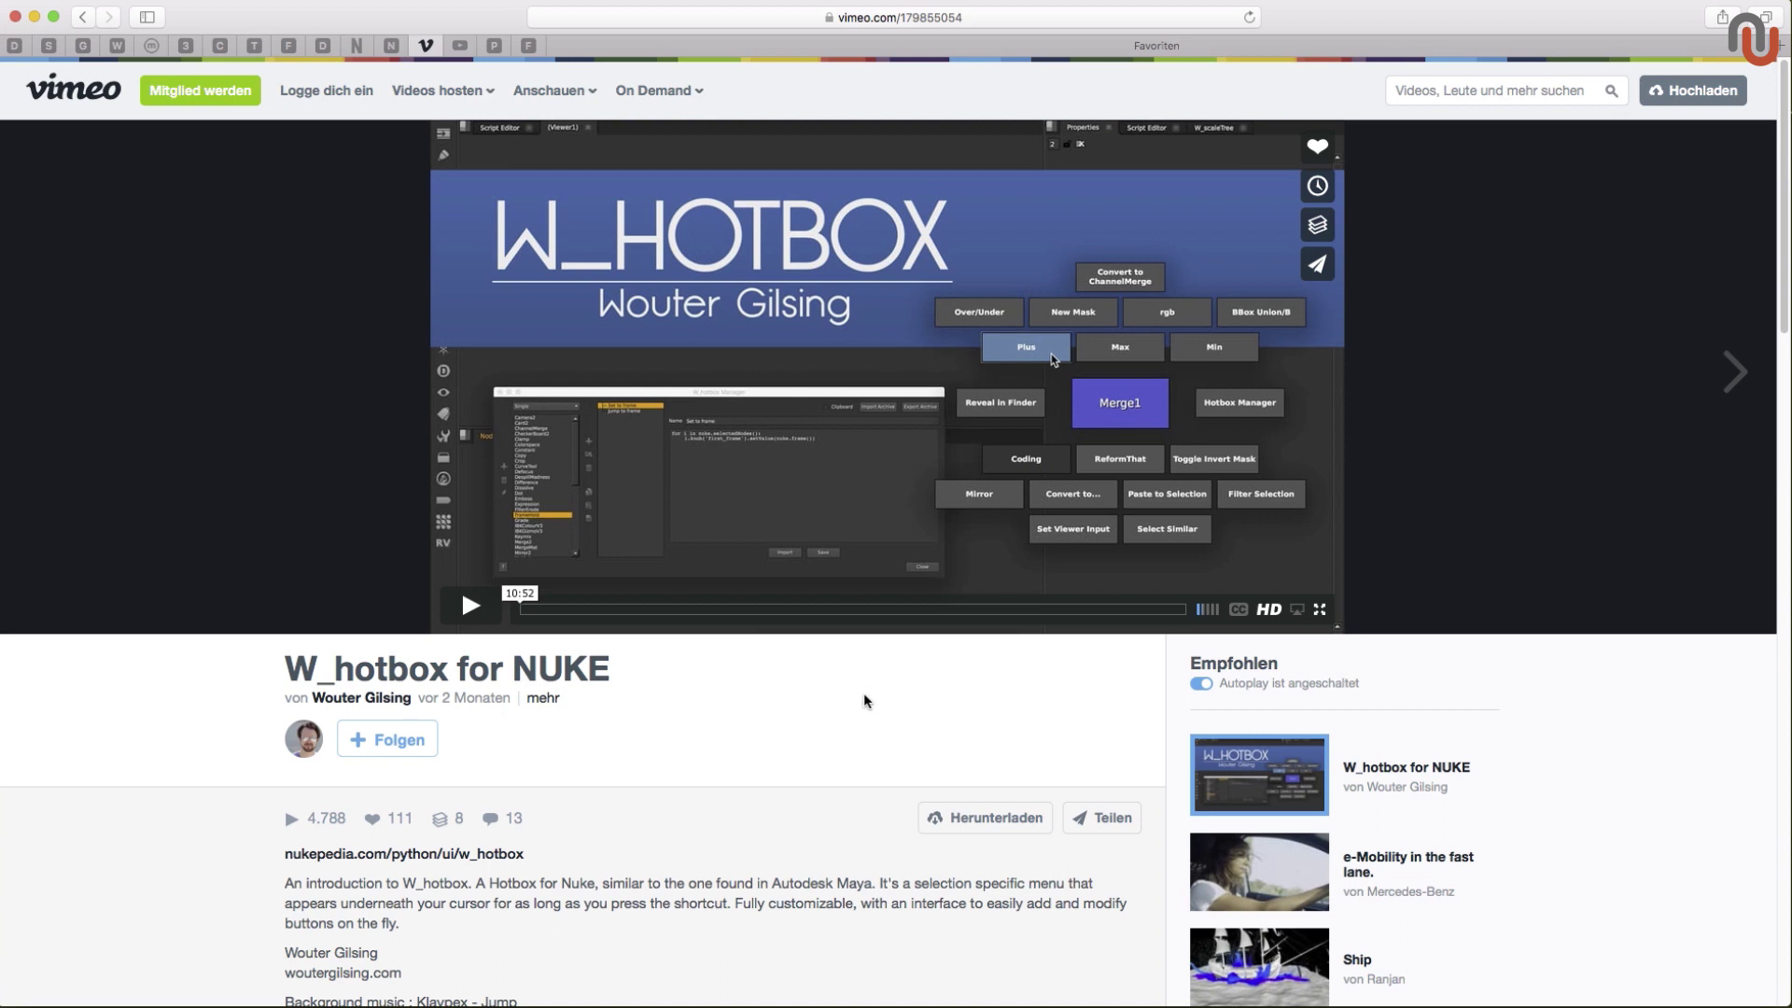
Step: View The Foundry's Nuke Python video on YouTube, then the Pluralsight 'Developing Python Tools in NUKE' course
click(460, 46)
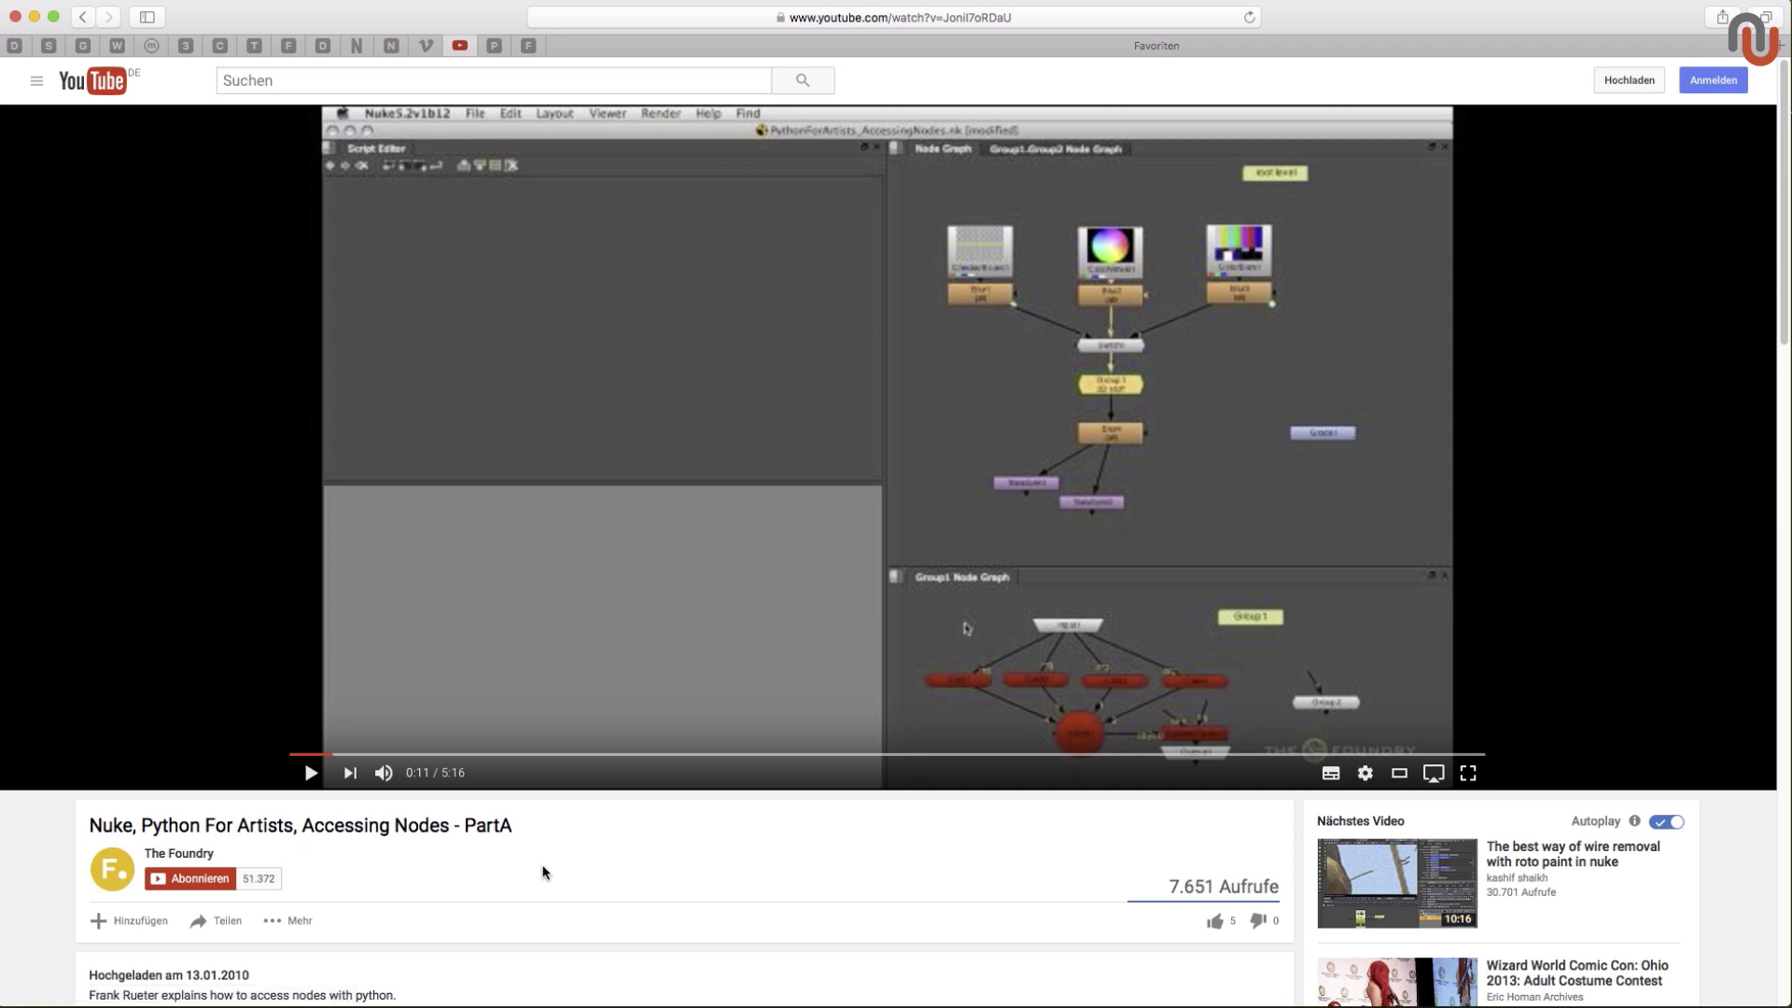
click(495, 46)
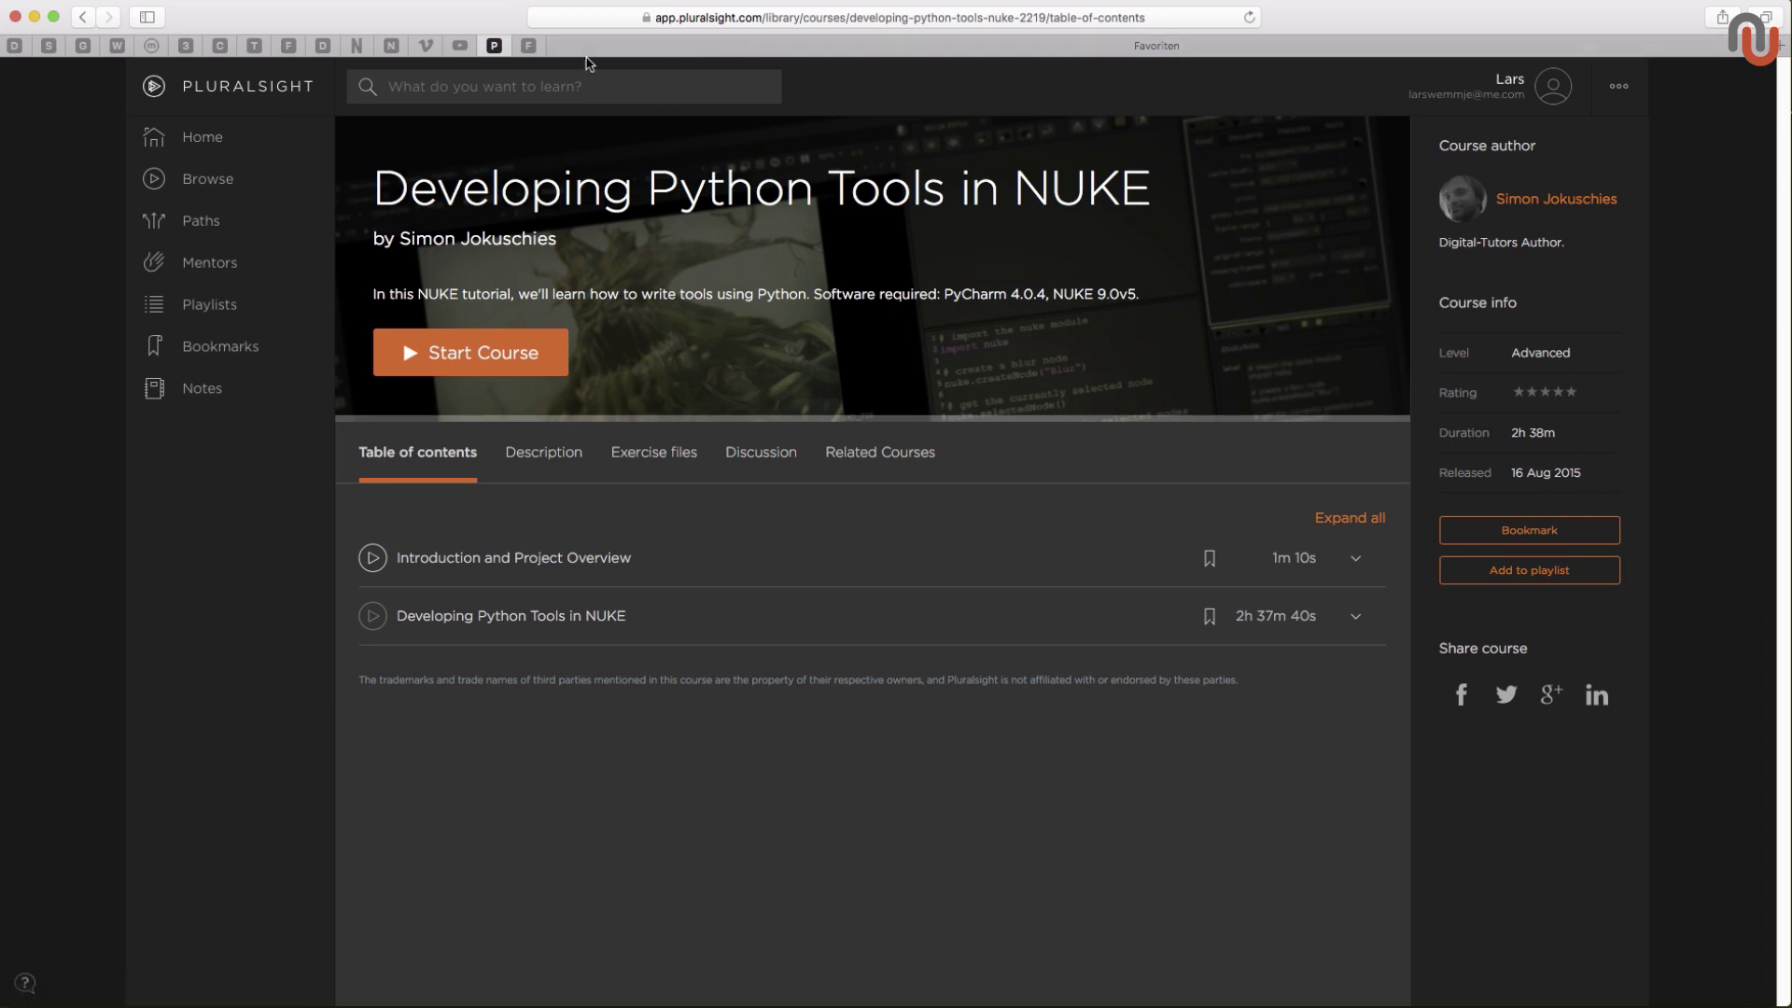
Step: Look over fxphd's Python for NUKE course page from the Favorites bar
click(528, 49)
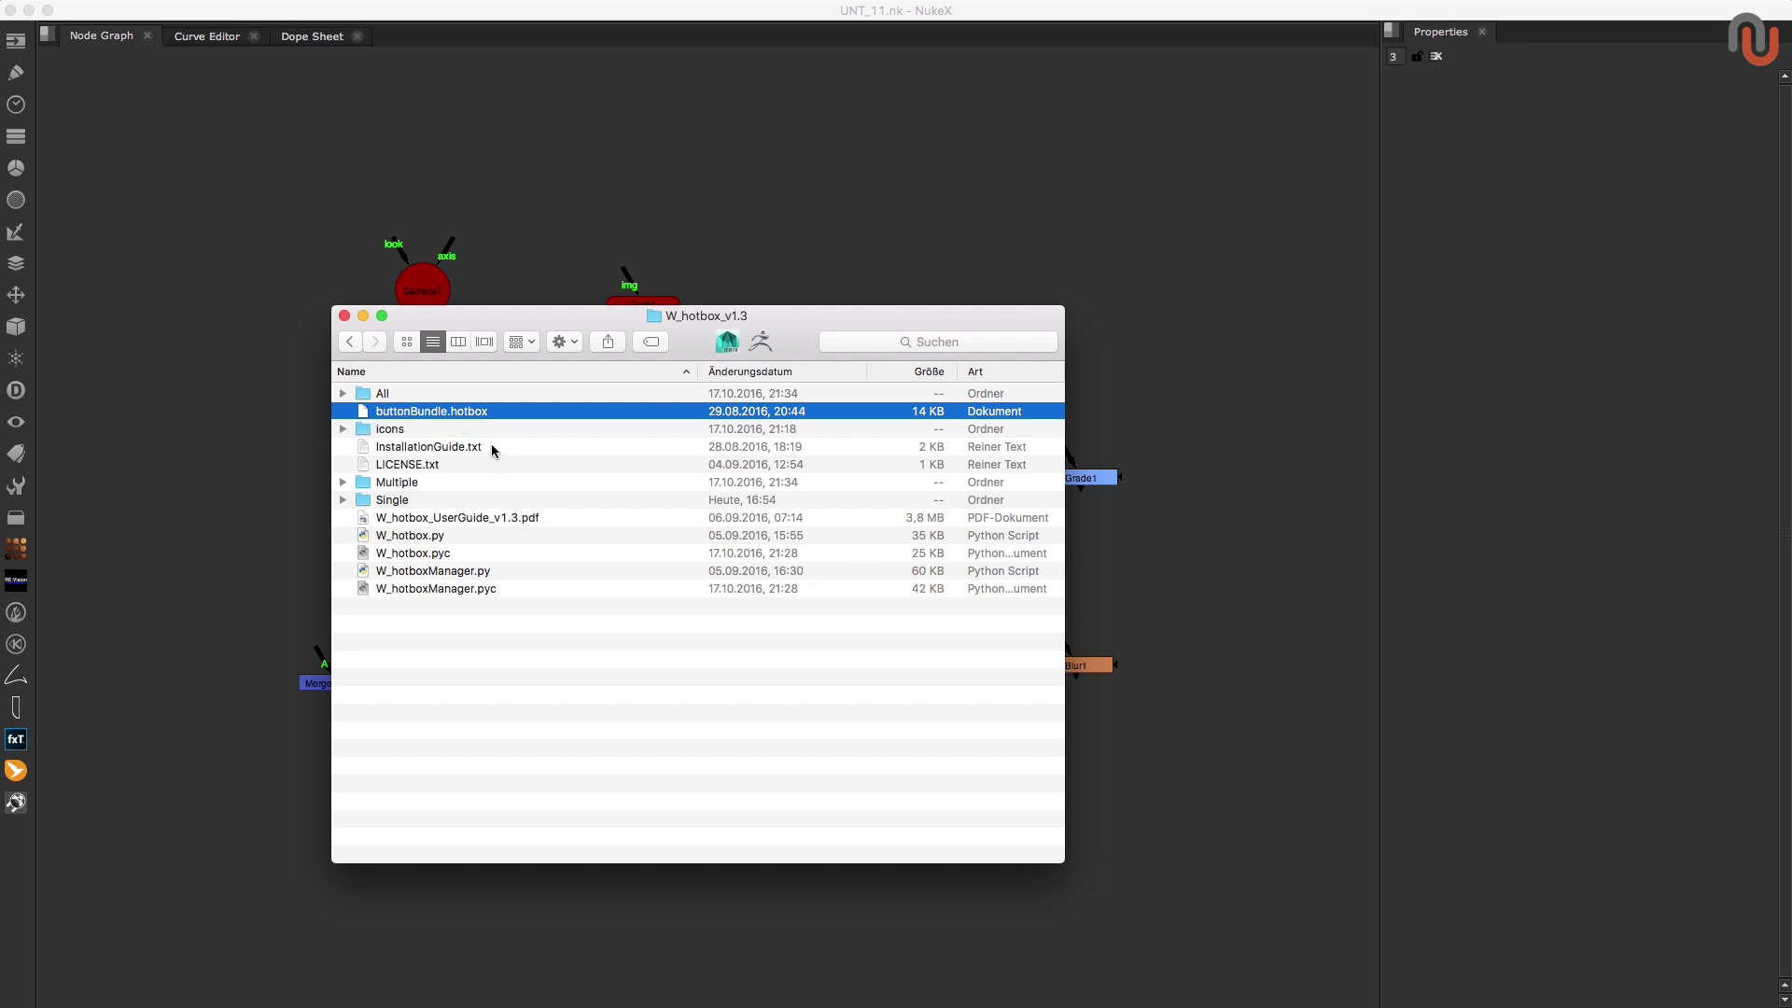
Step: Bring the UNT_11.nk node graph in NukeX to the front, leaving the Finder folder behind
click(271, 531)
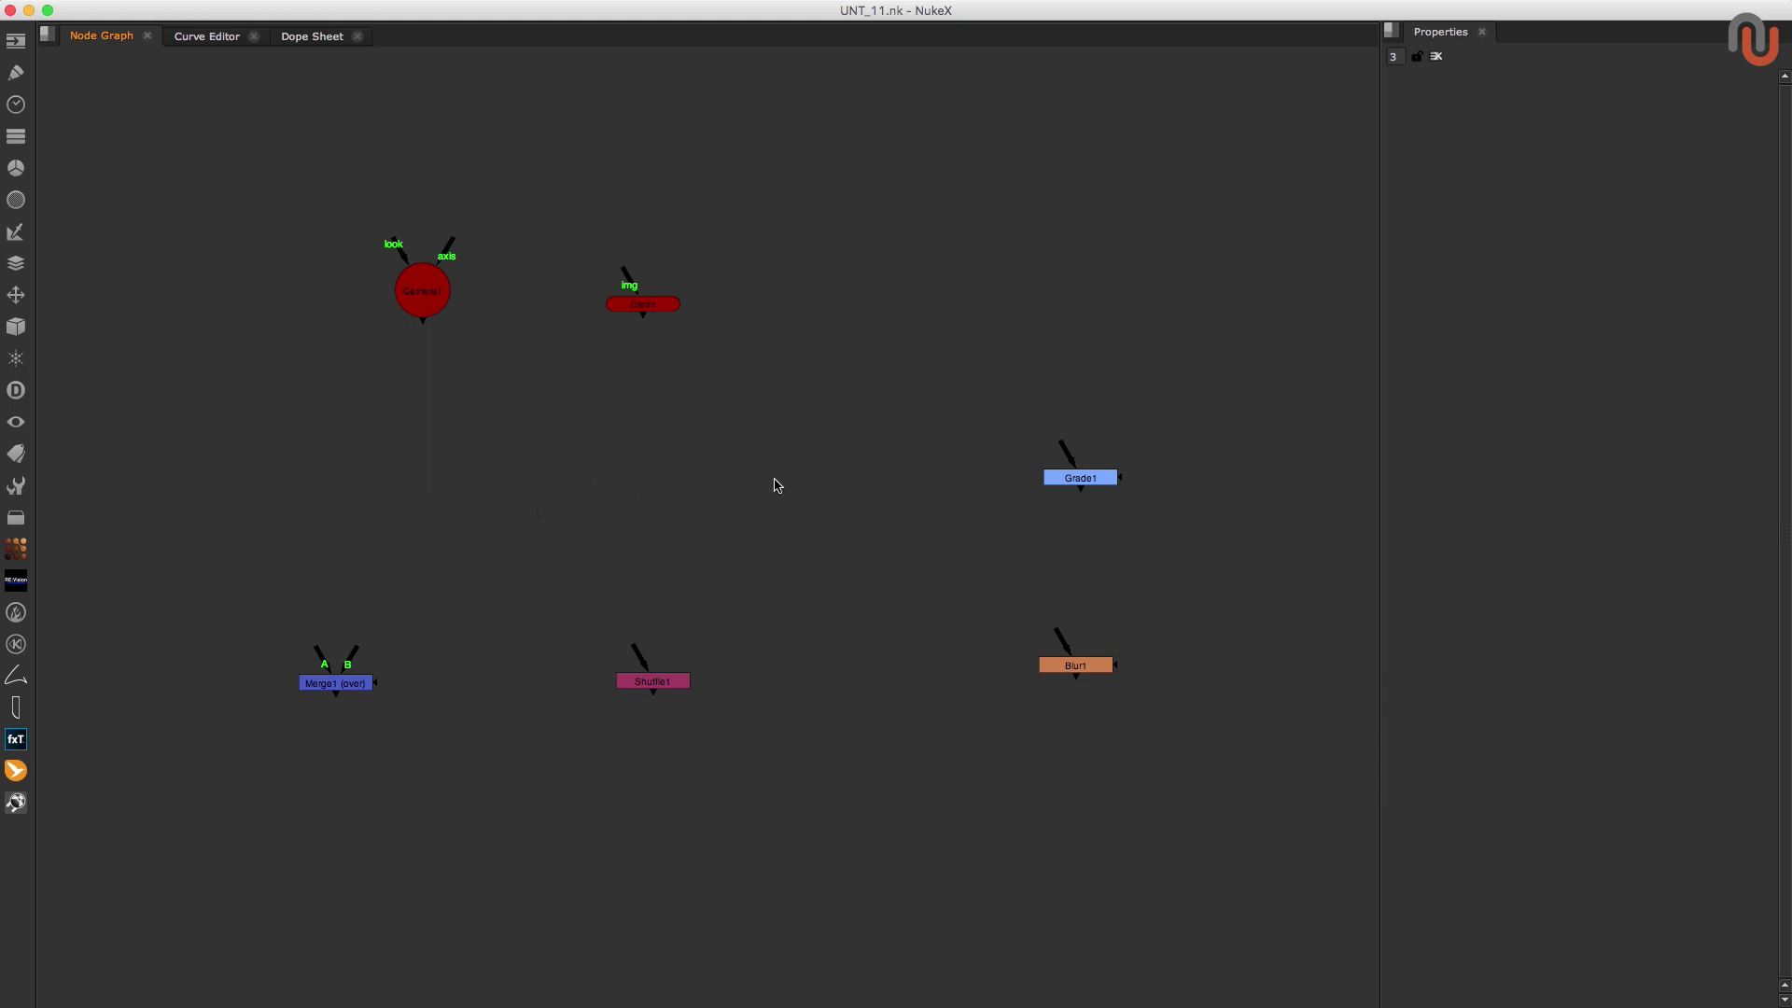
Step: Open Merge1's properties and the W_hotbox Manager's Import Archive browser on the W_hotbox_v1.3 folder
double_click(348, 685)
key(grave)
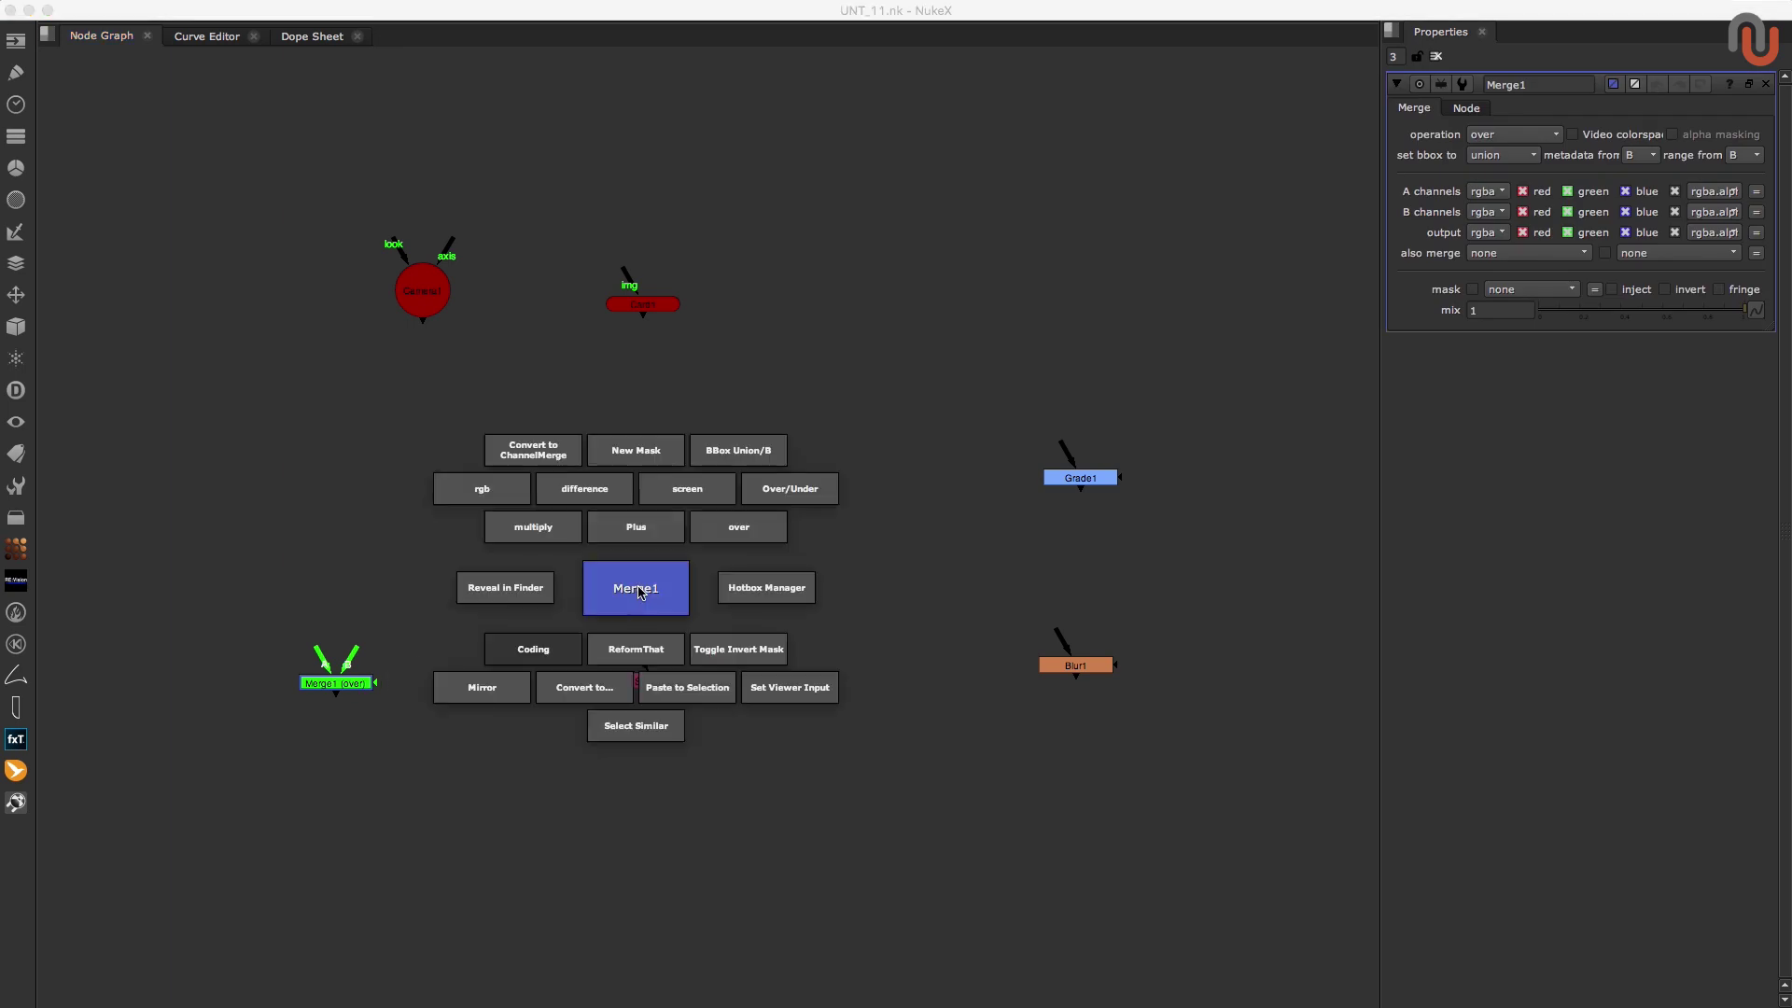
click(784, 590)
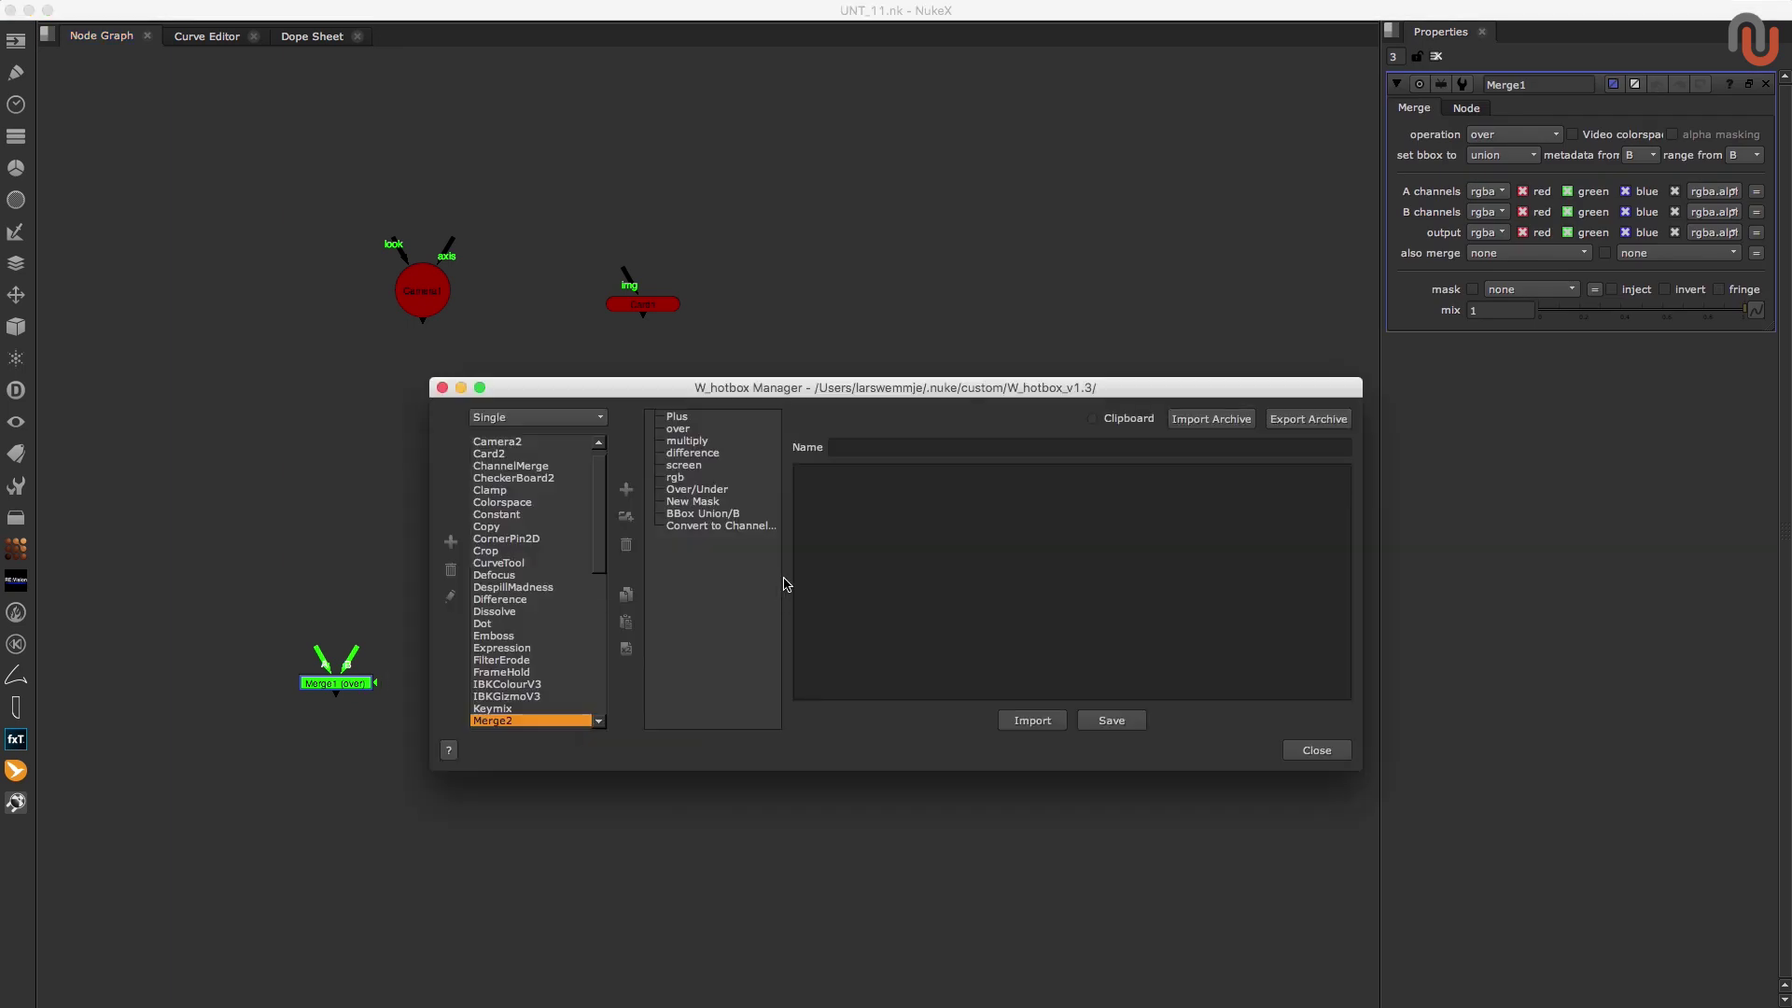
click(1210, 419)
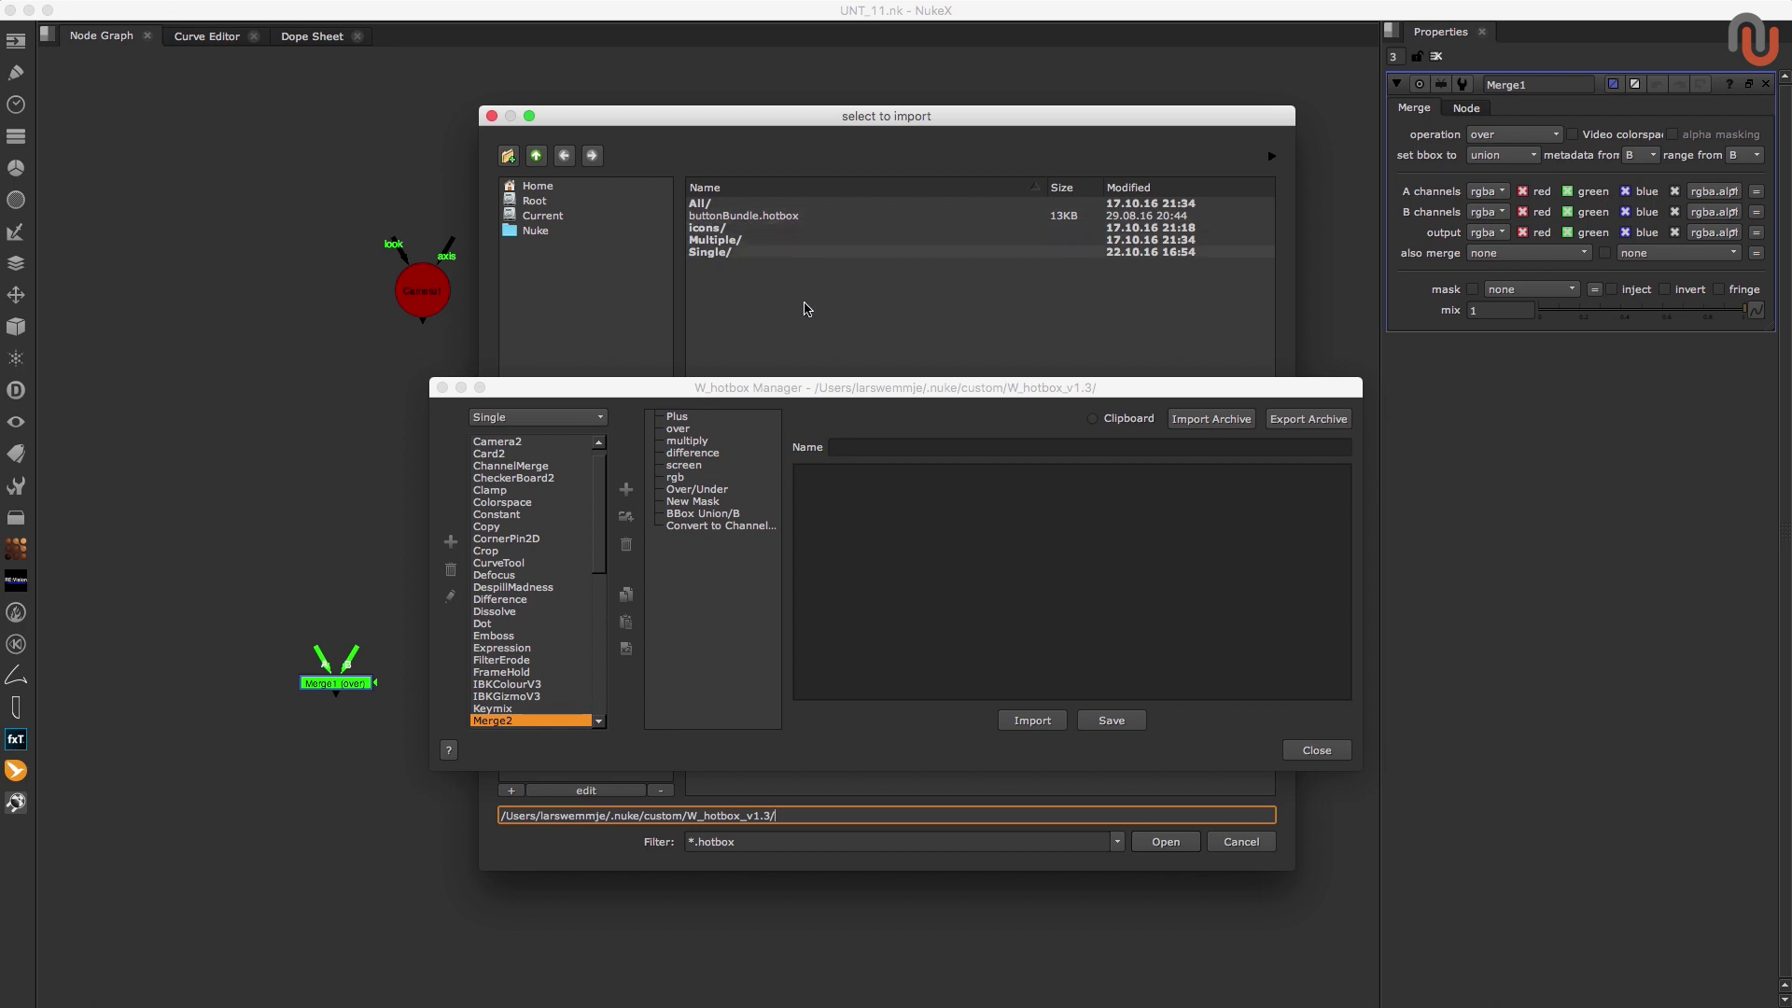
Step: Cancel the archive import, keep the Single button set and preview Merge1's hotbox
click(1243, 848)
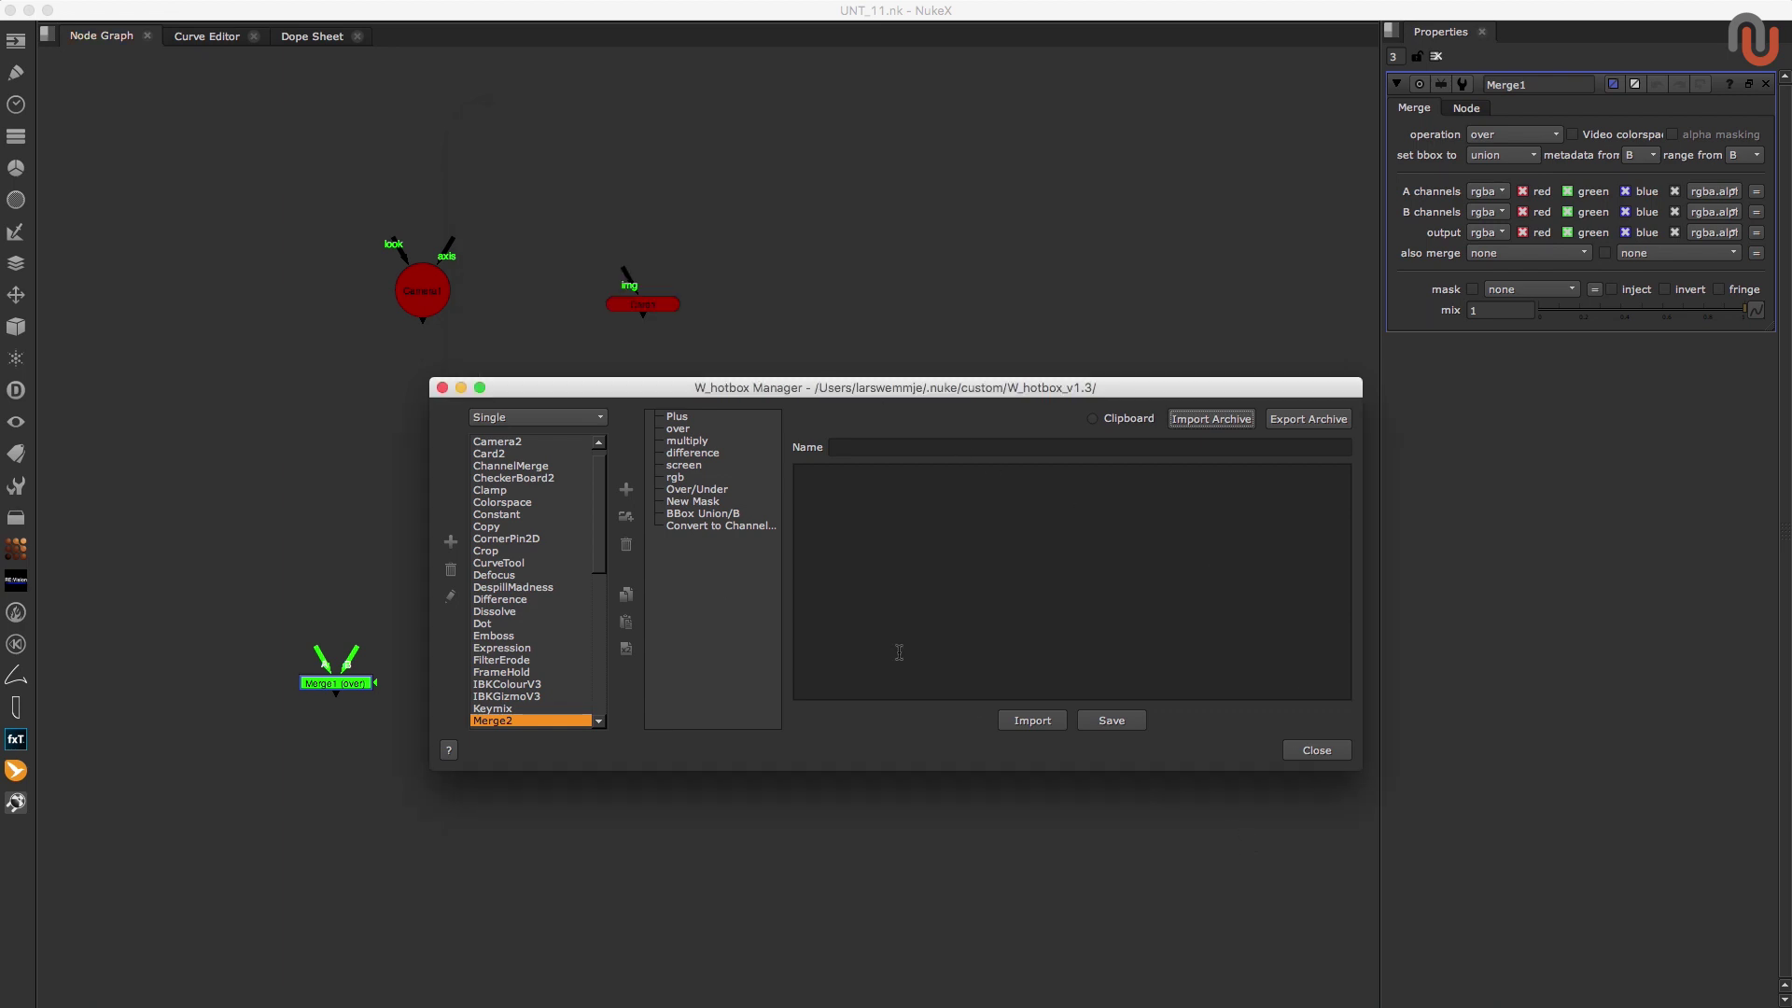
click(570, 419)
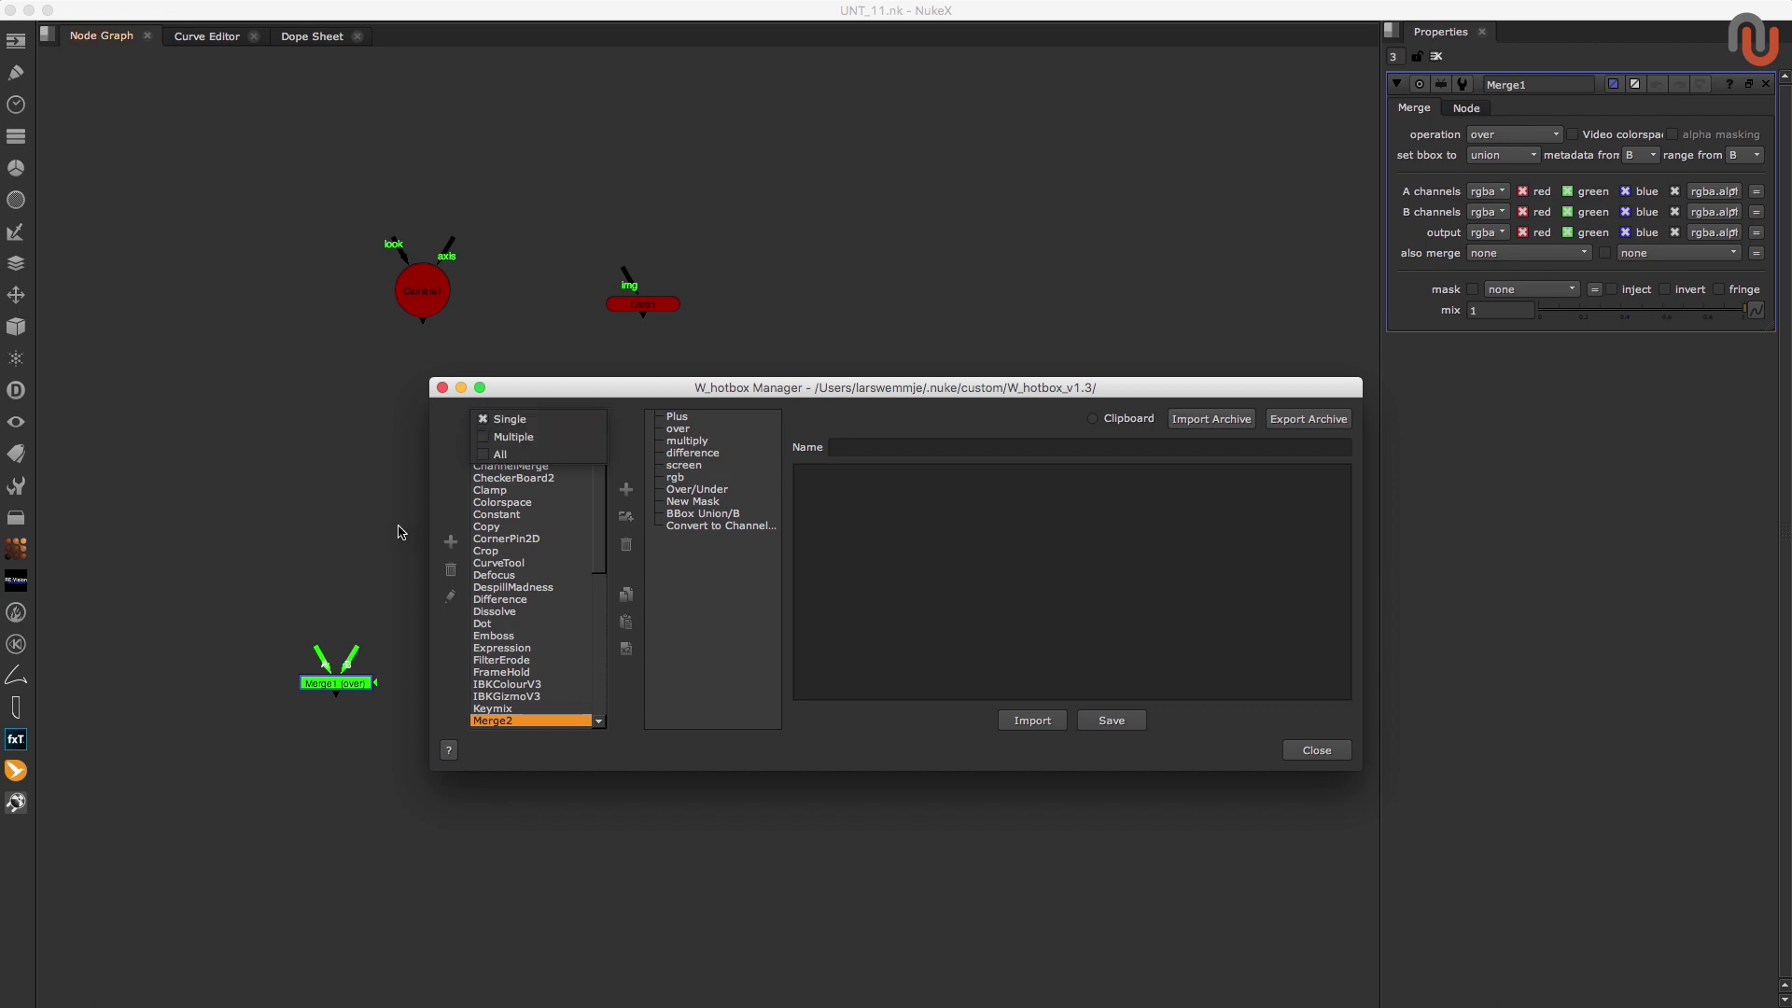
click(300, 555)
key(grave)
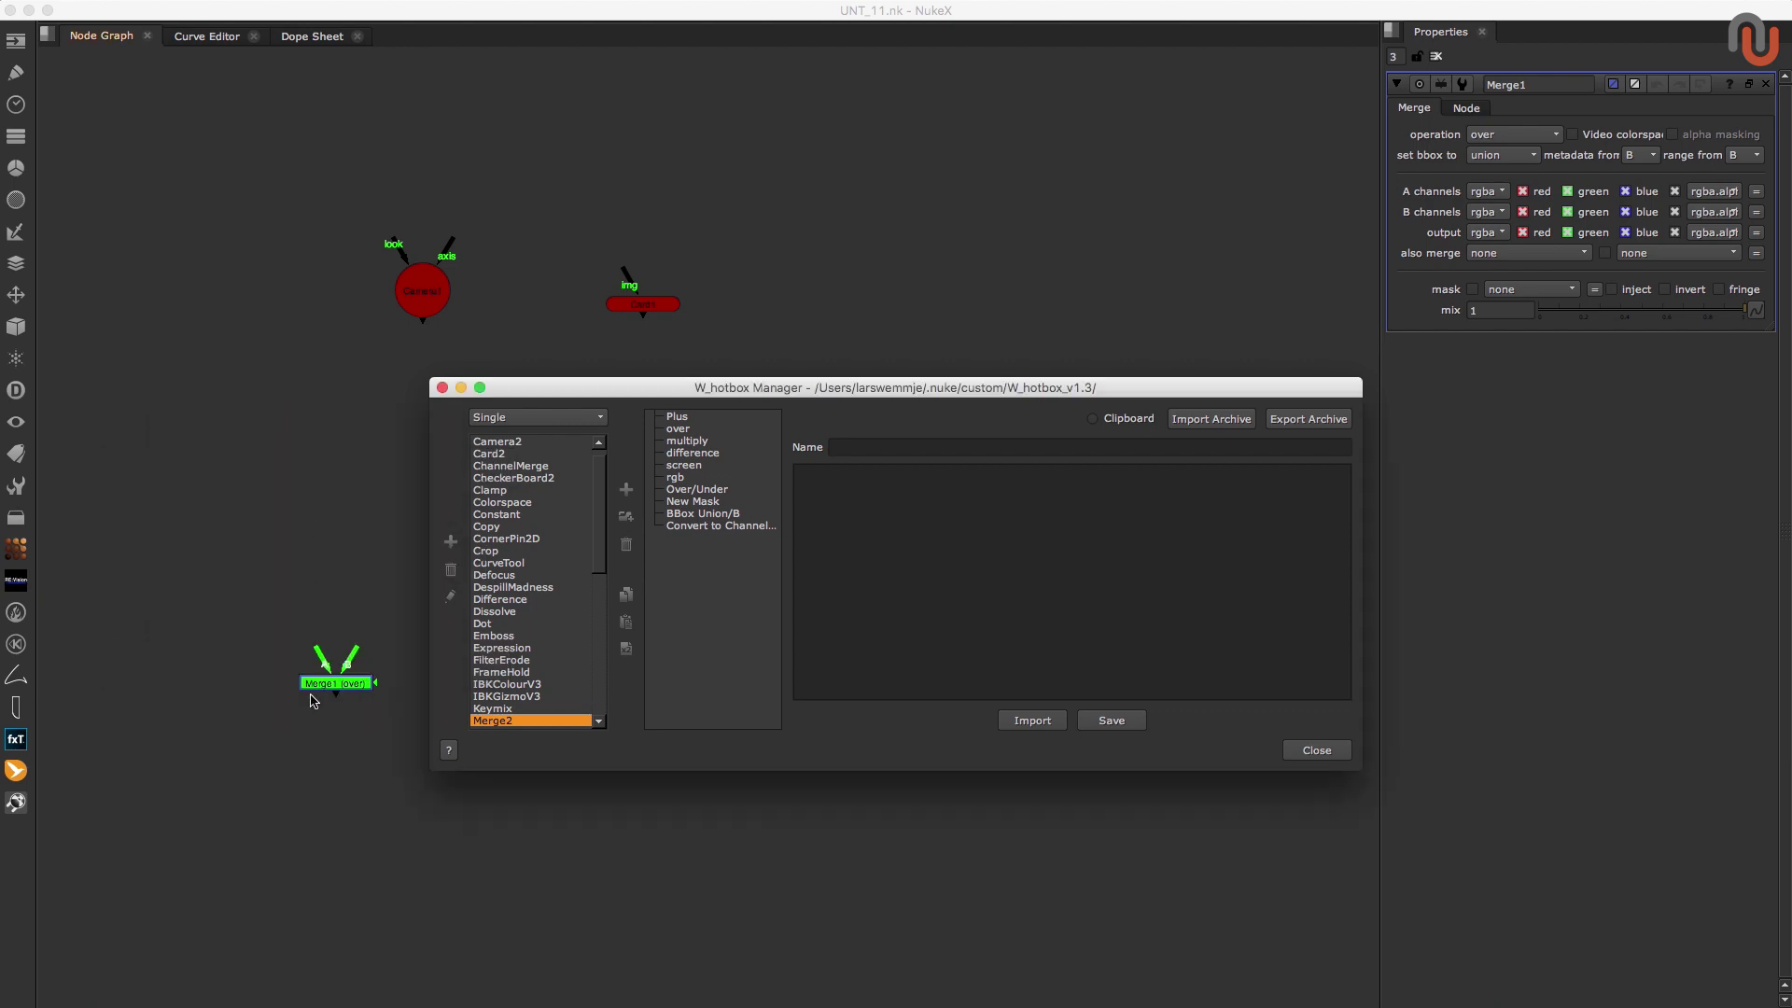
Step: Switch the Manager to All and preview the hotbox with nothing selected
click(519, 419)
click(504, 455)
click(311, 512)
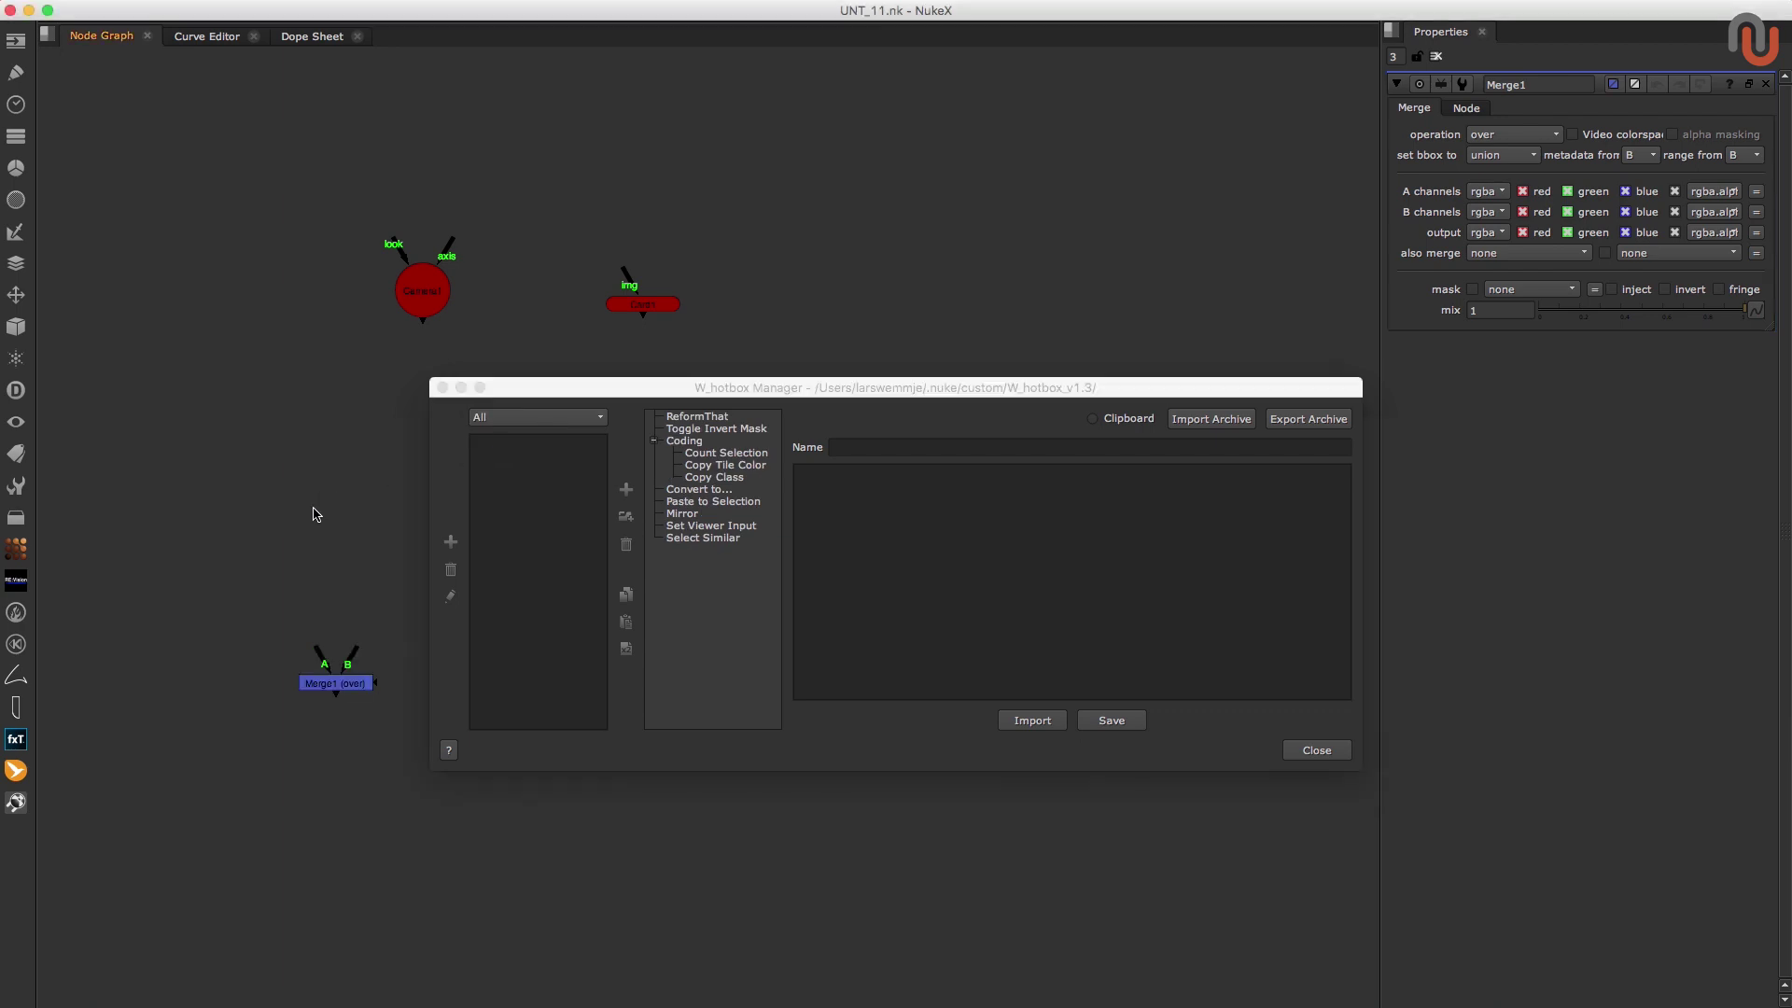
key(grave)
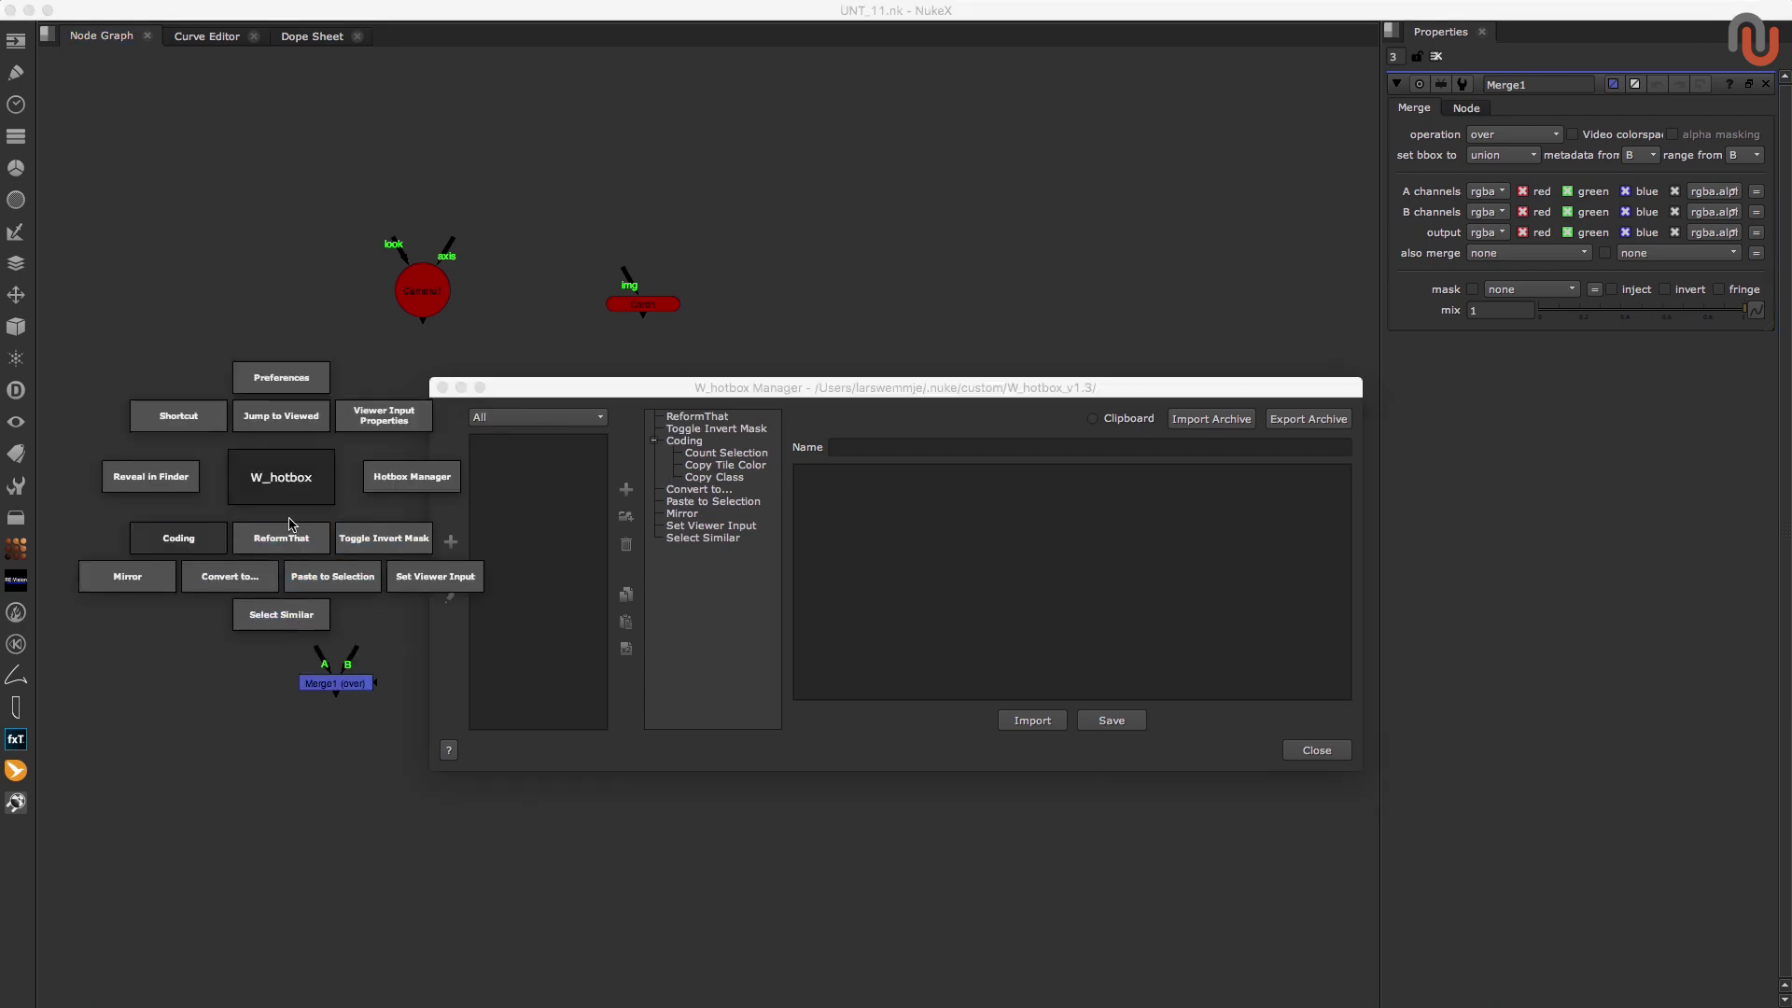
click(534, 495)
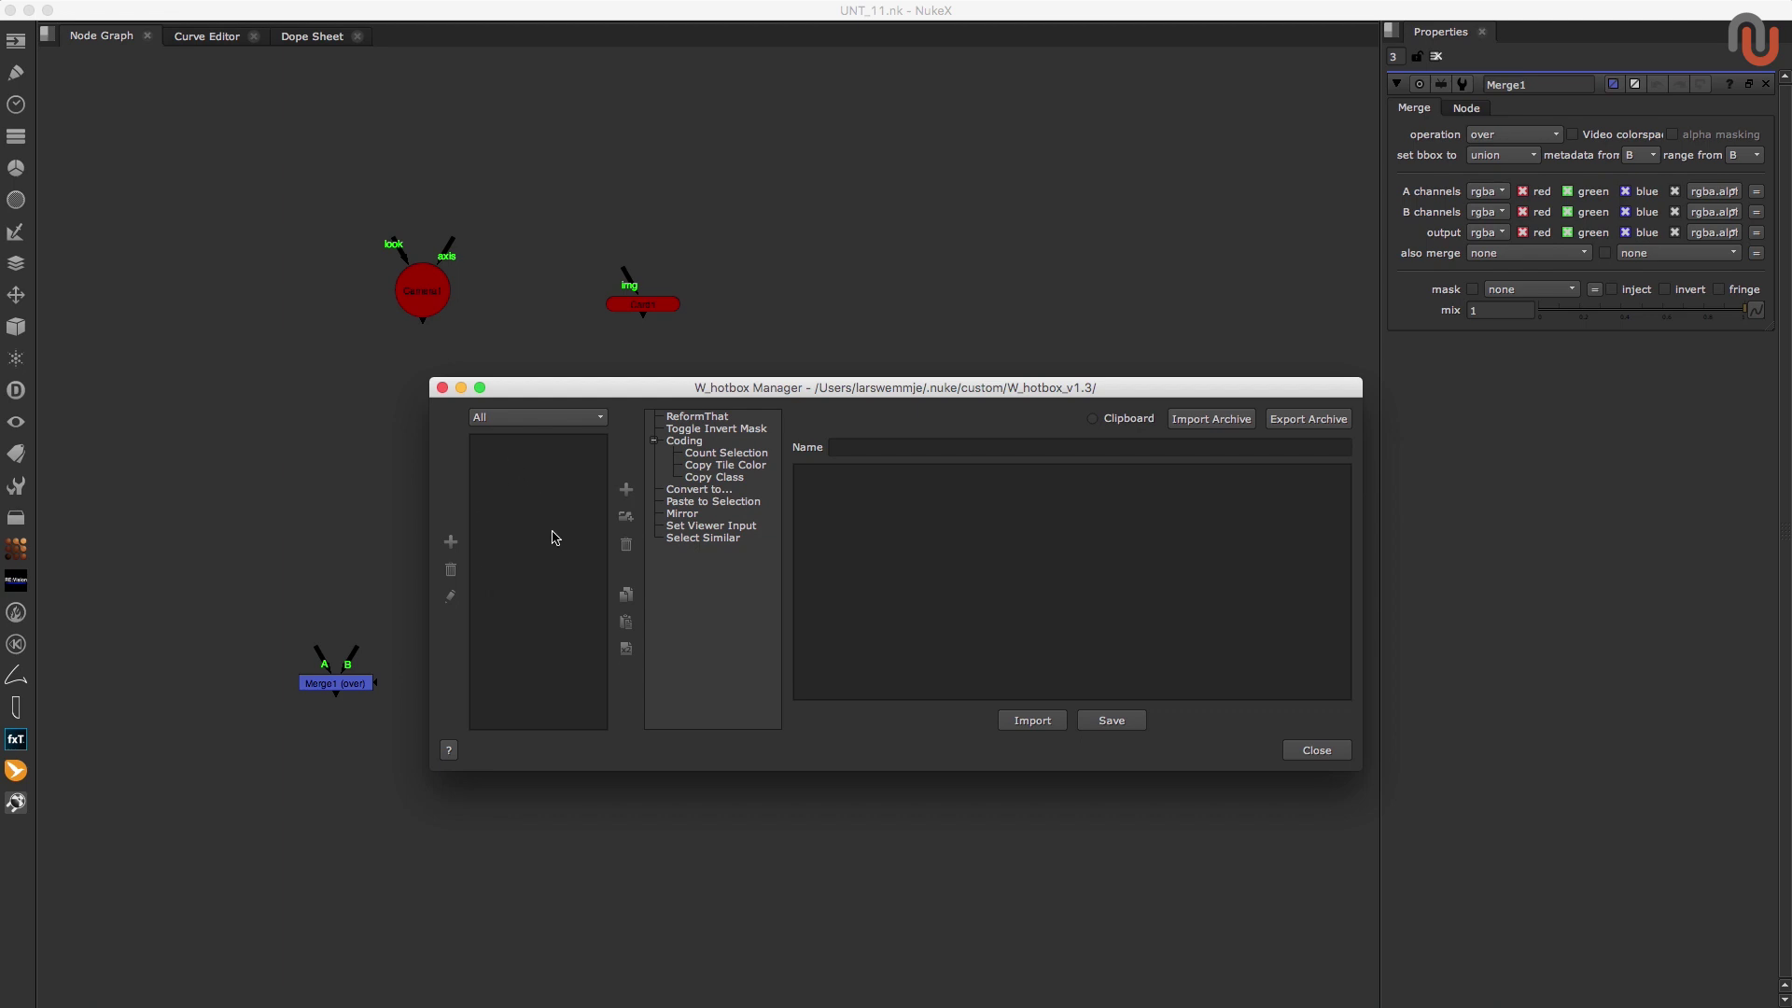
Step: Switch the Manager to Multiple and preview the hotbox on Camera1 and Card1 together
click(552, 419)
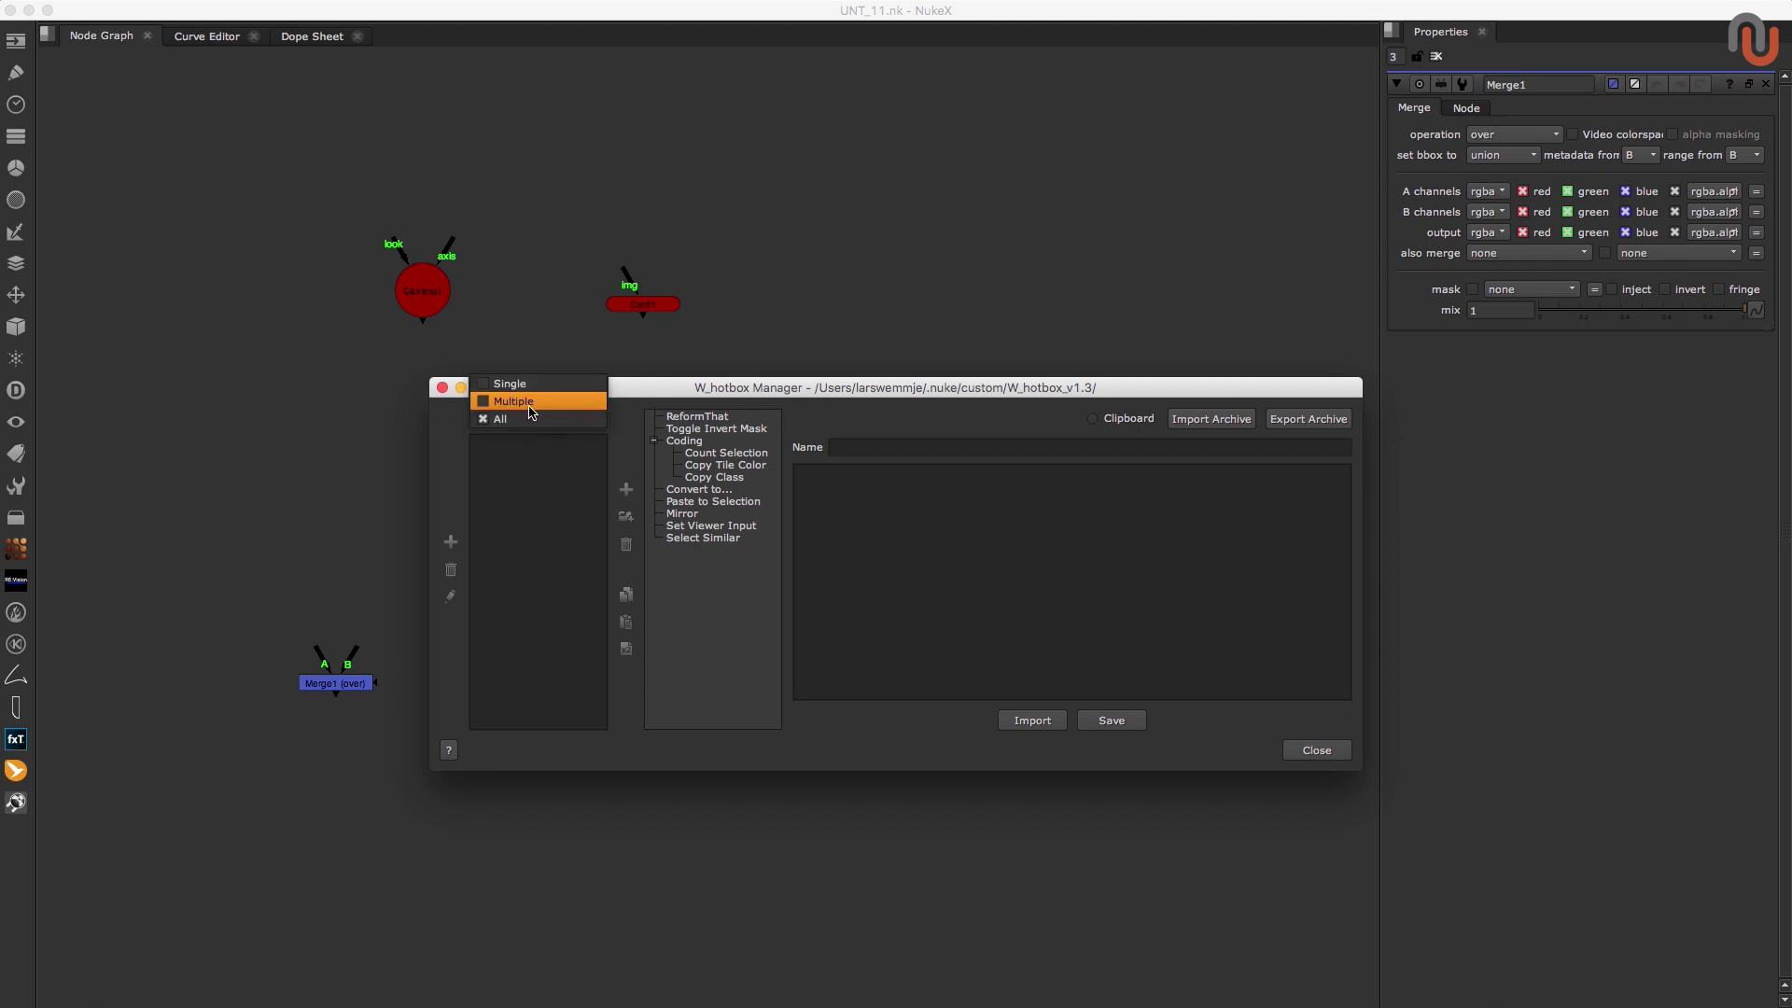
click(509, 403)
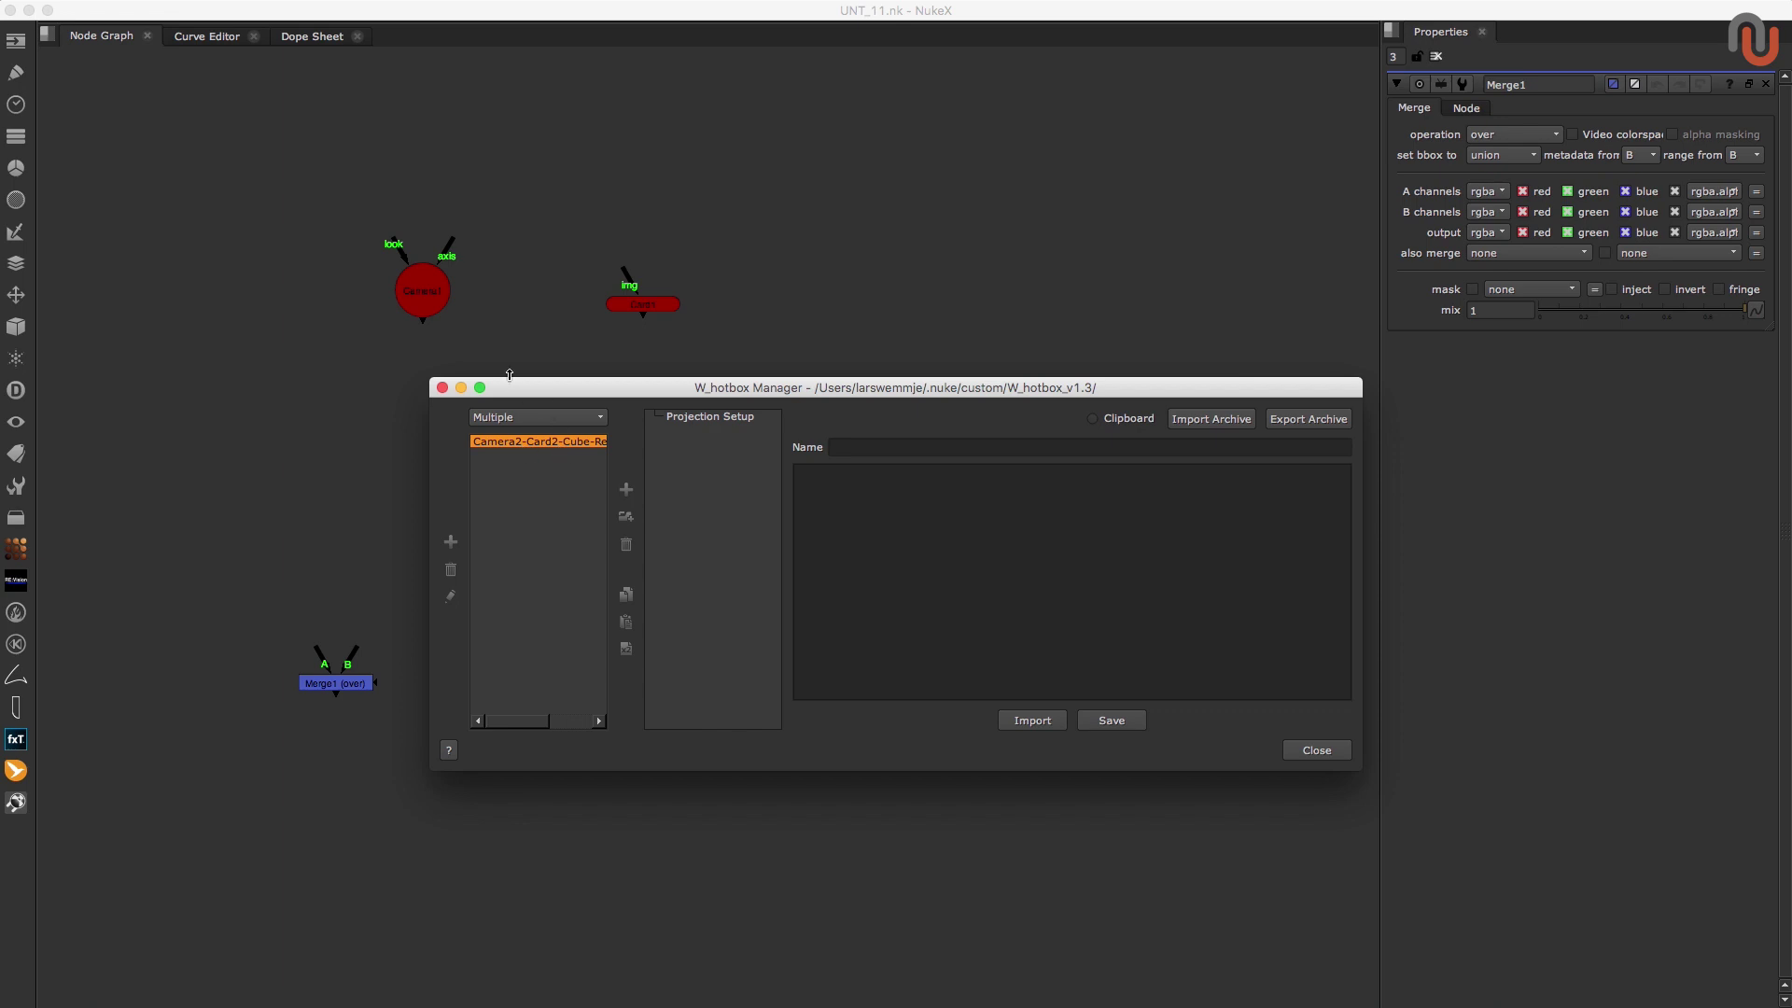
drag(369, 339, 774, 220)
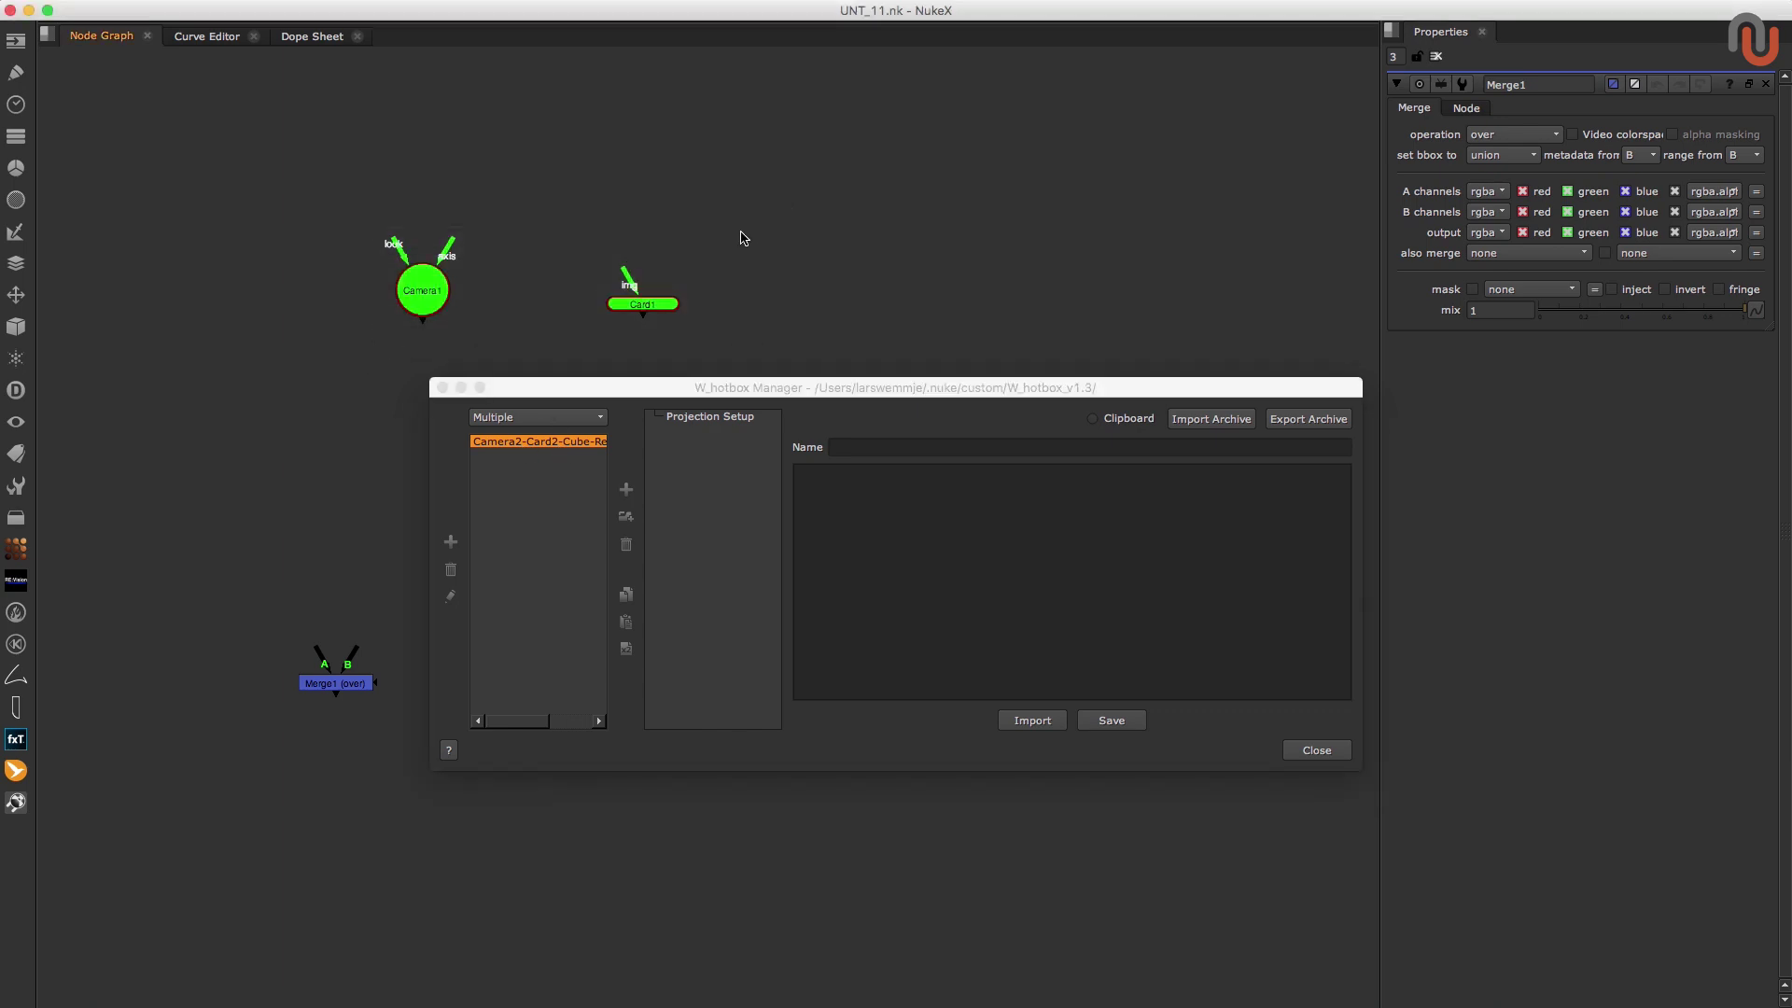
key(grave)
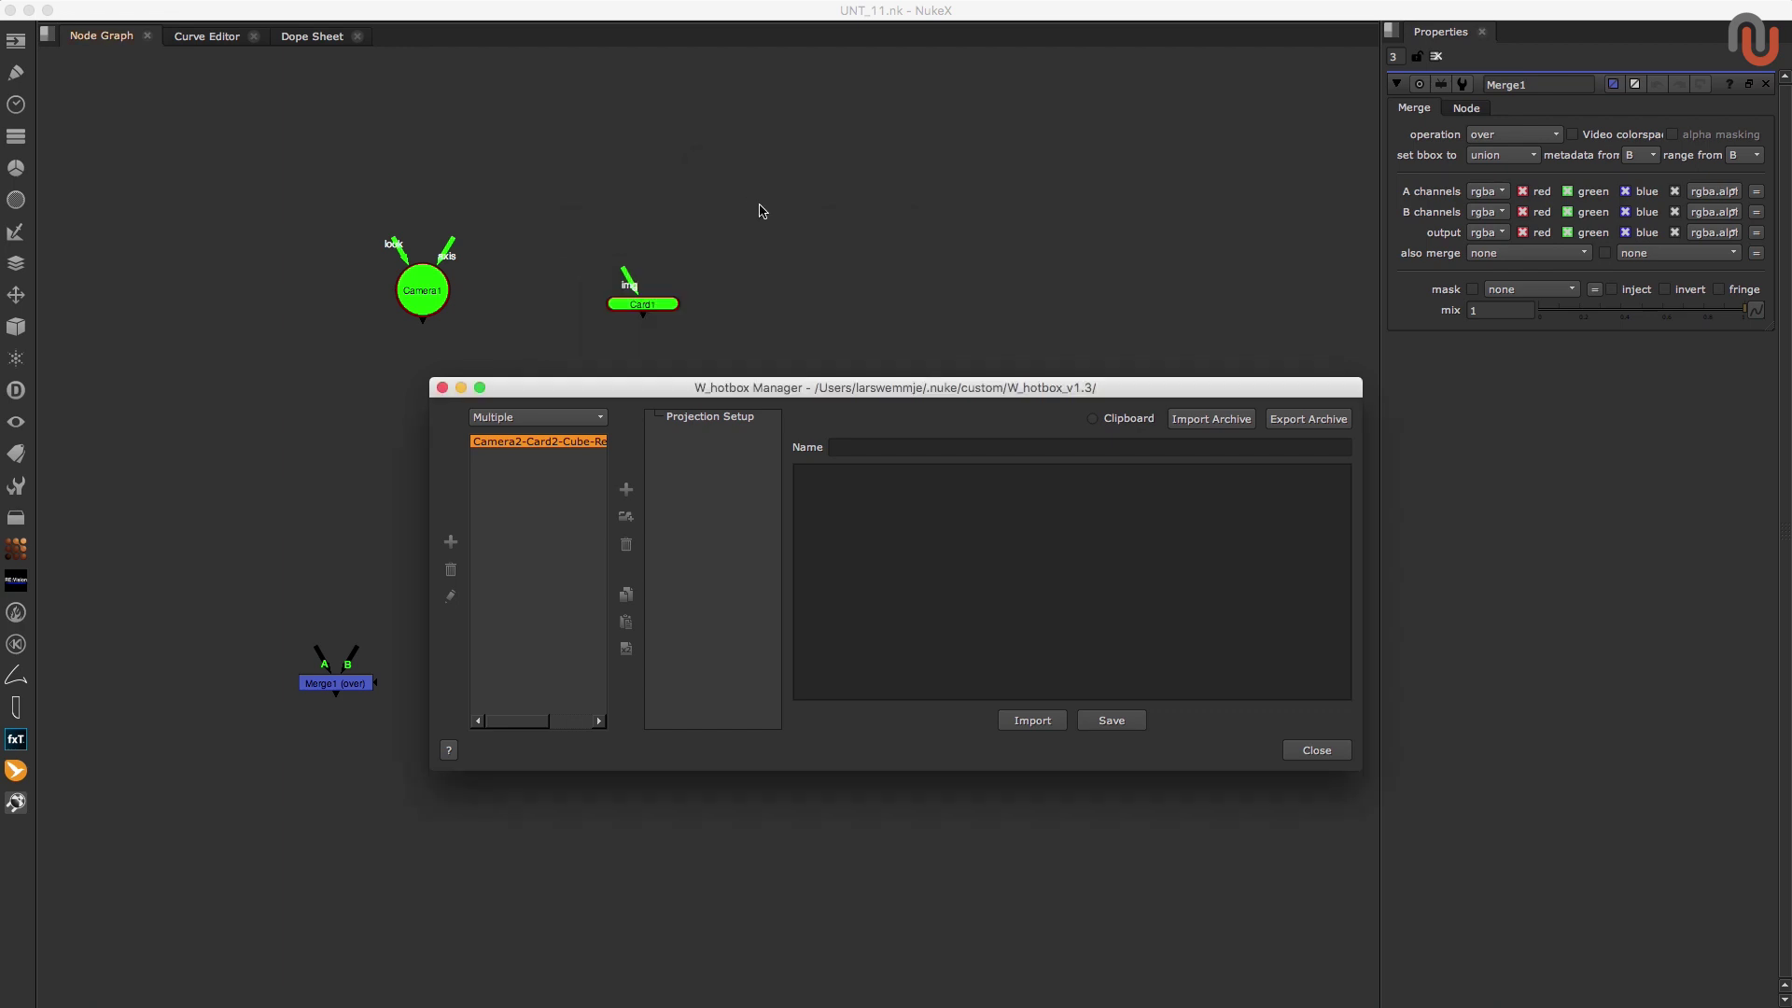
click(754, 233)
Step: Return to Single, show the No Selection buttons, and preview the empty-selection hotbox
click(539, 417)
click(532, 406)
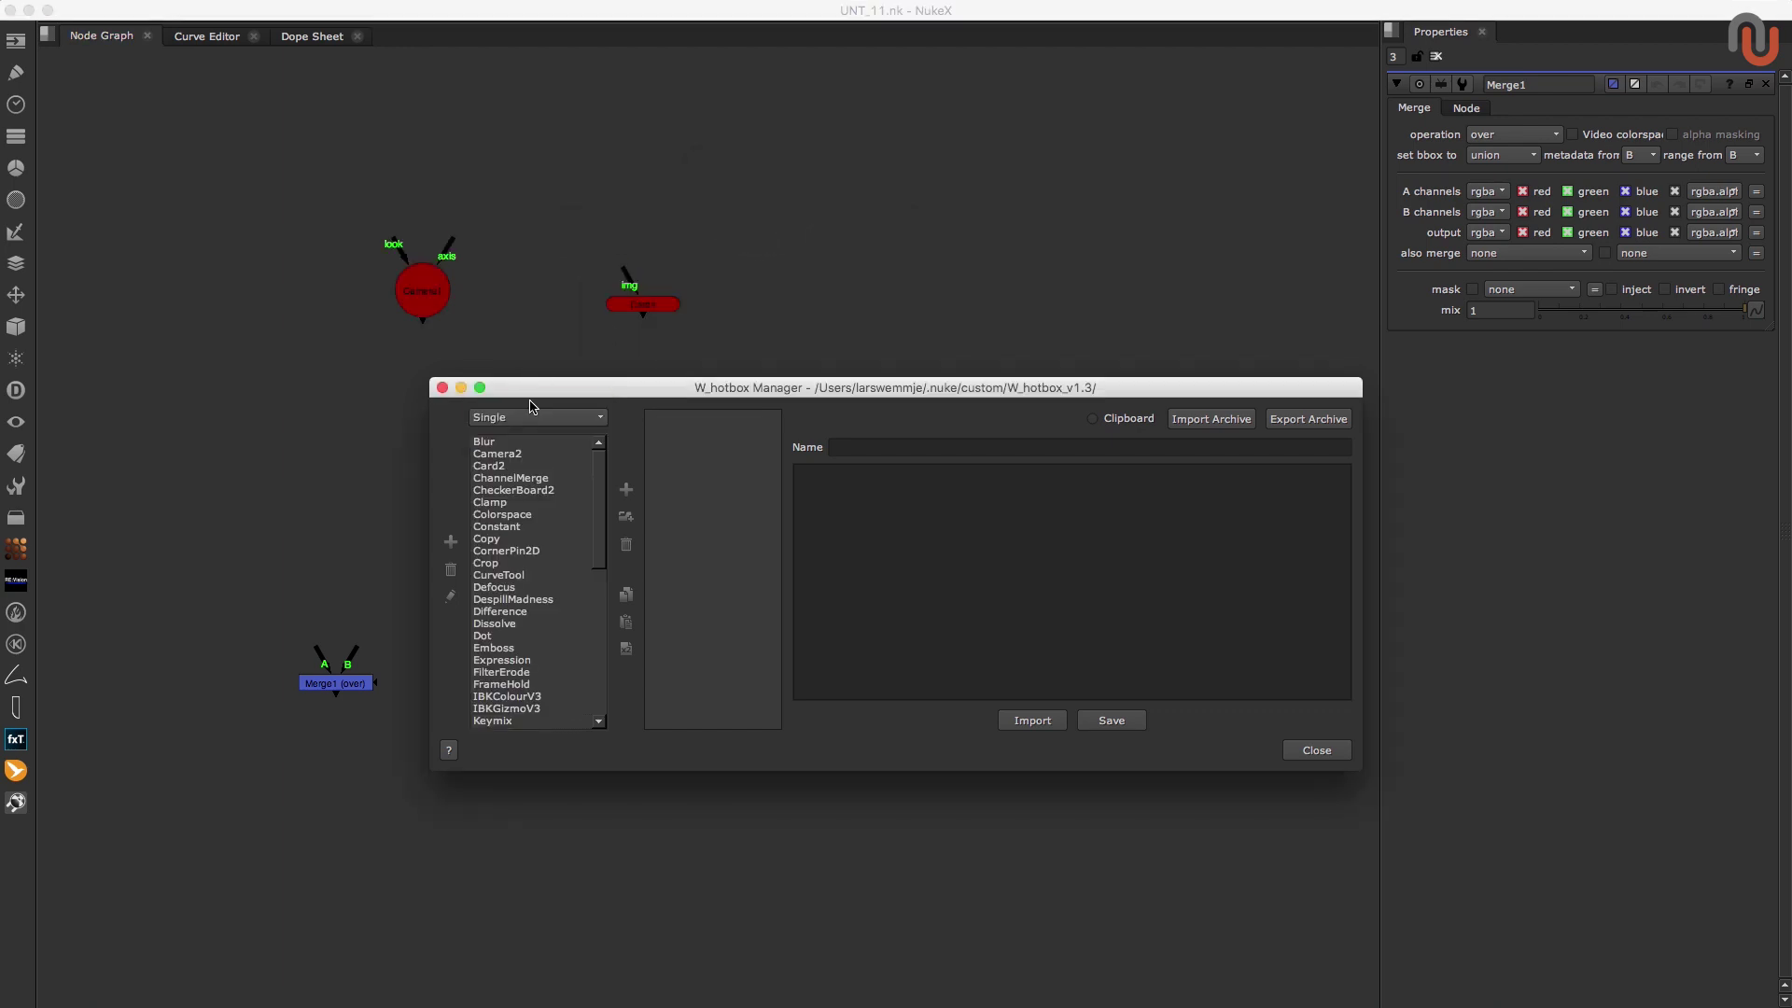
drag(601, 492, 593, 570)
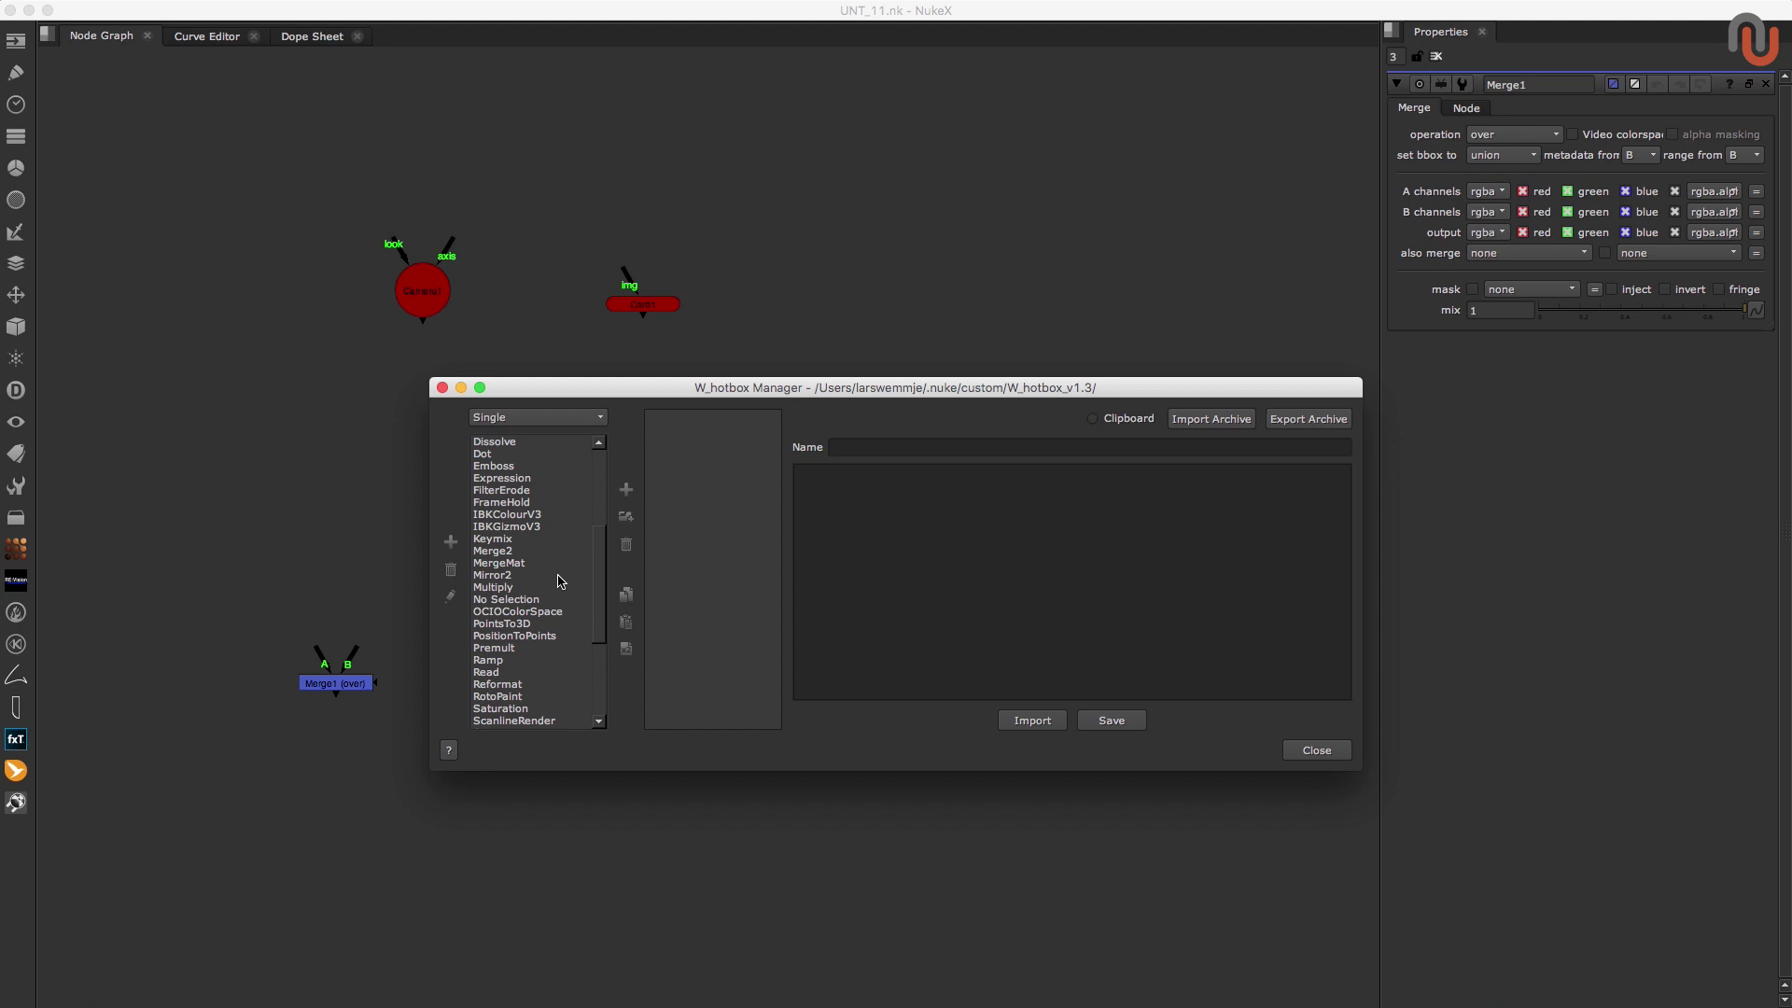
click(508, 600)
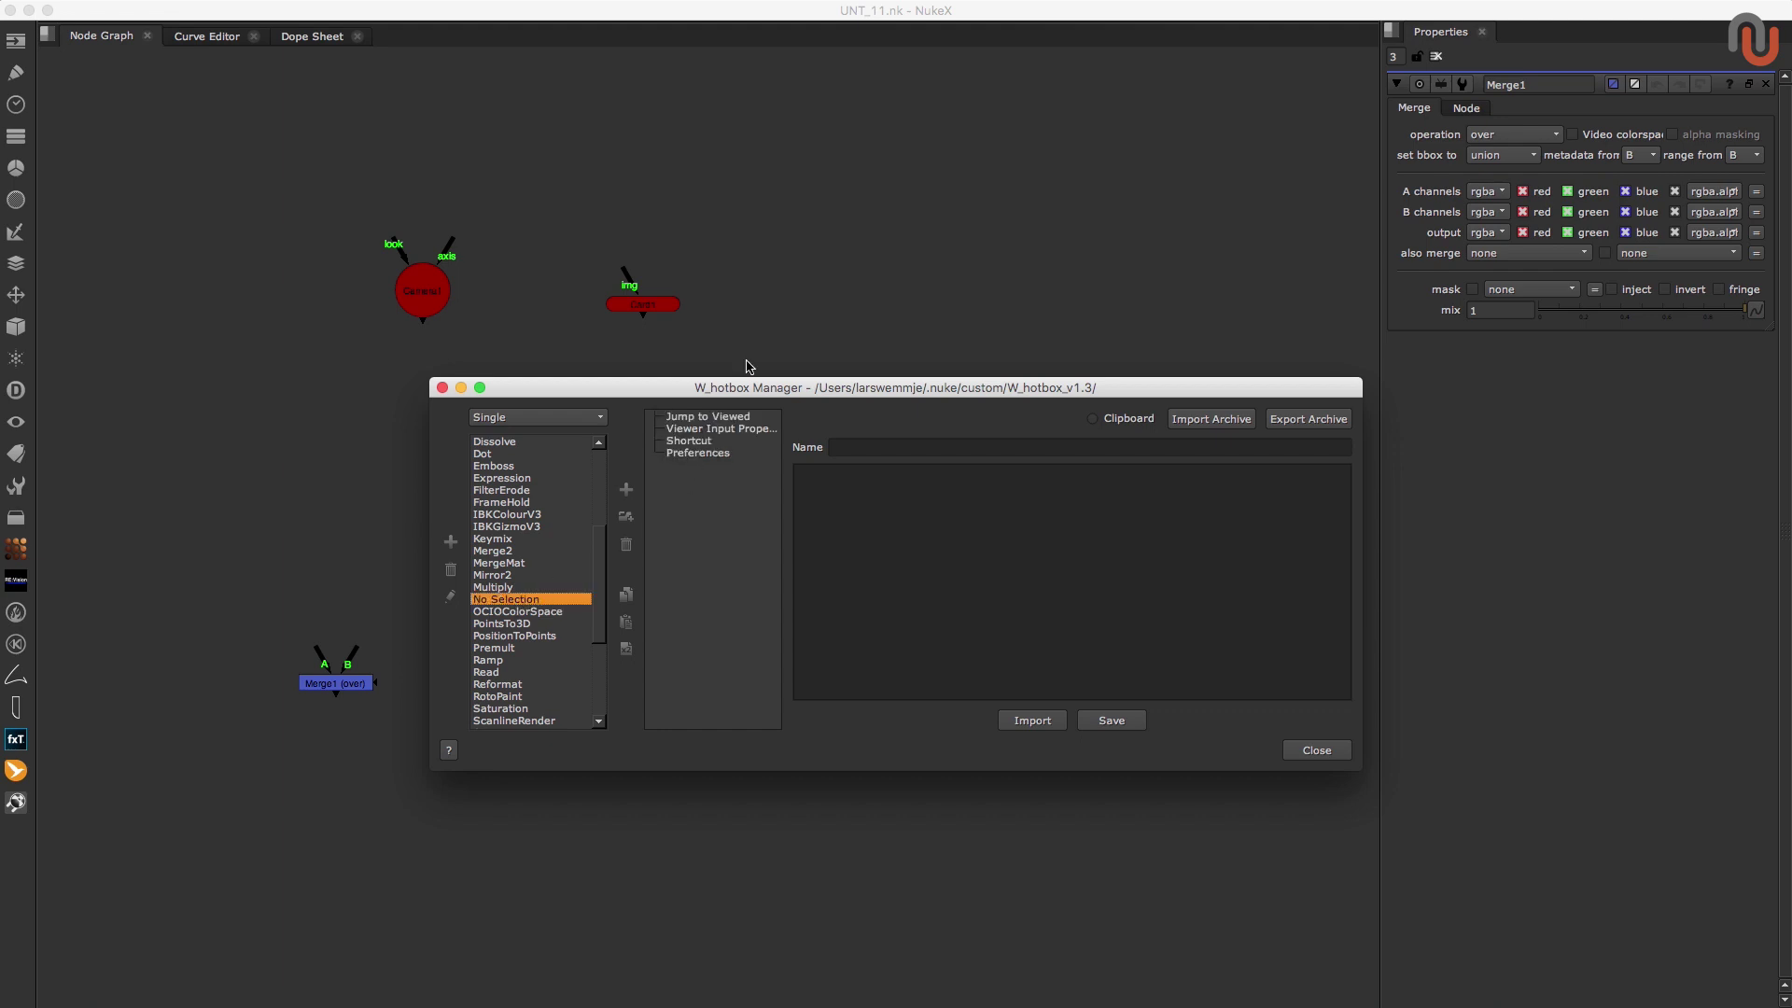
click(789, 308)
key(grave)
click(1338, 750)
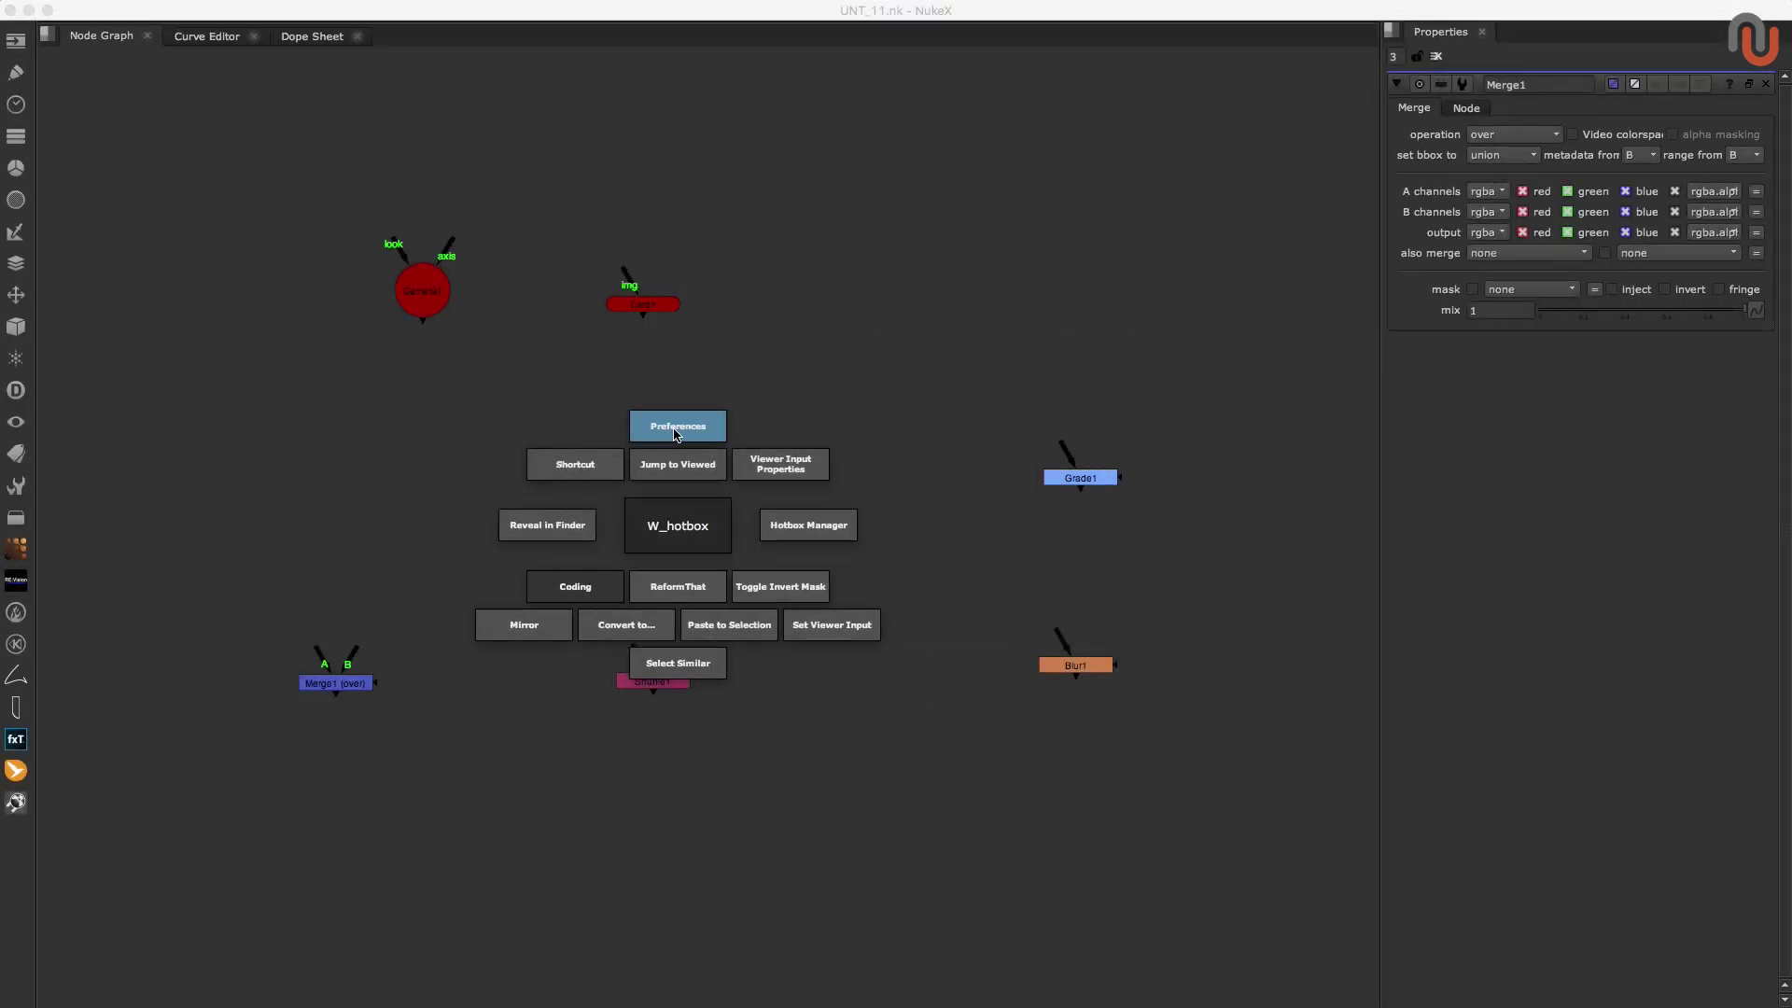
click(664, 431)
click(1204, 151)
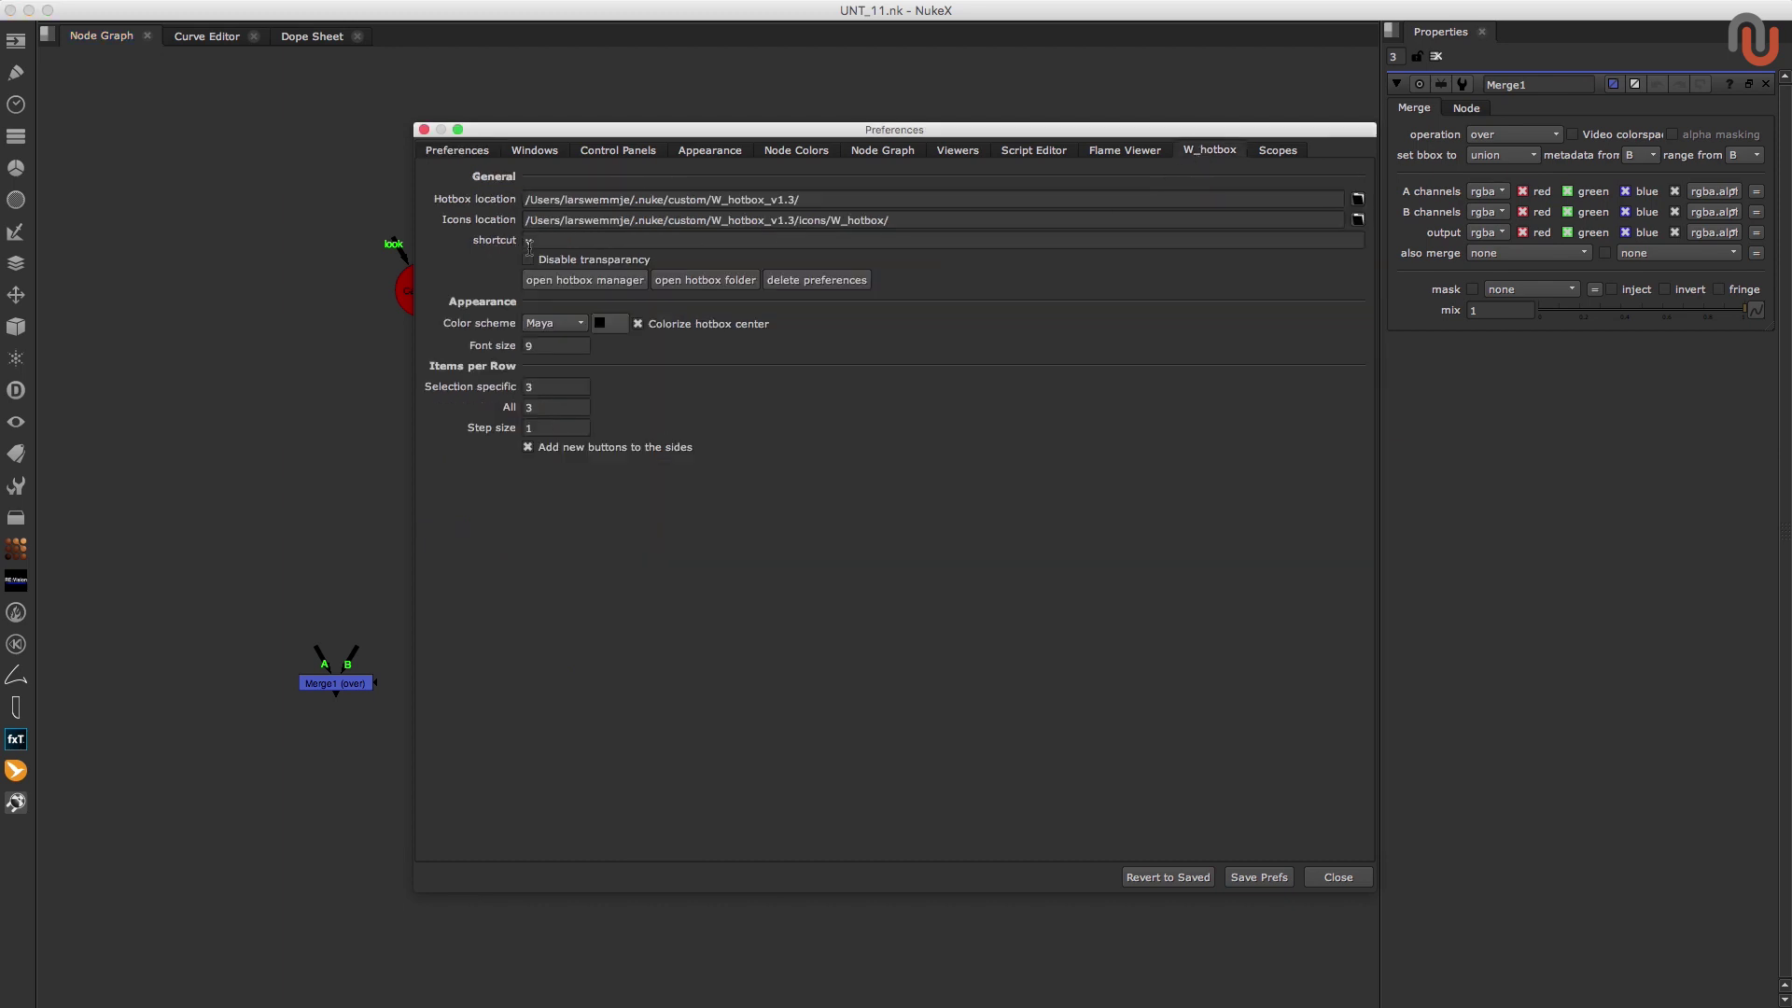
click(1338, 878)
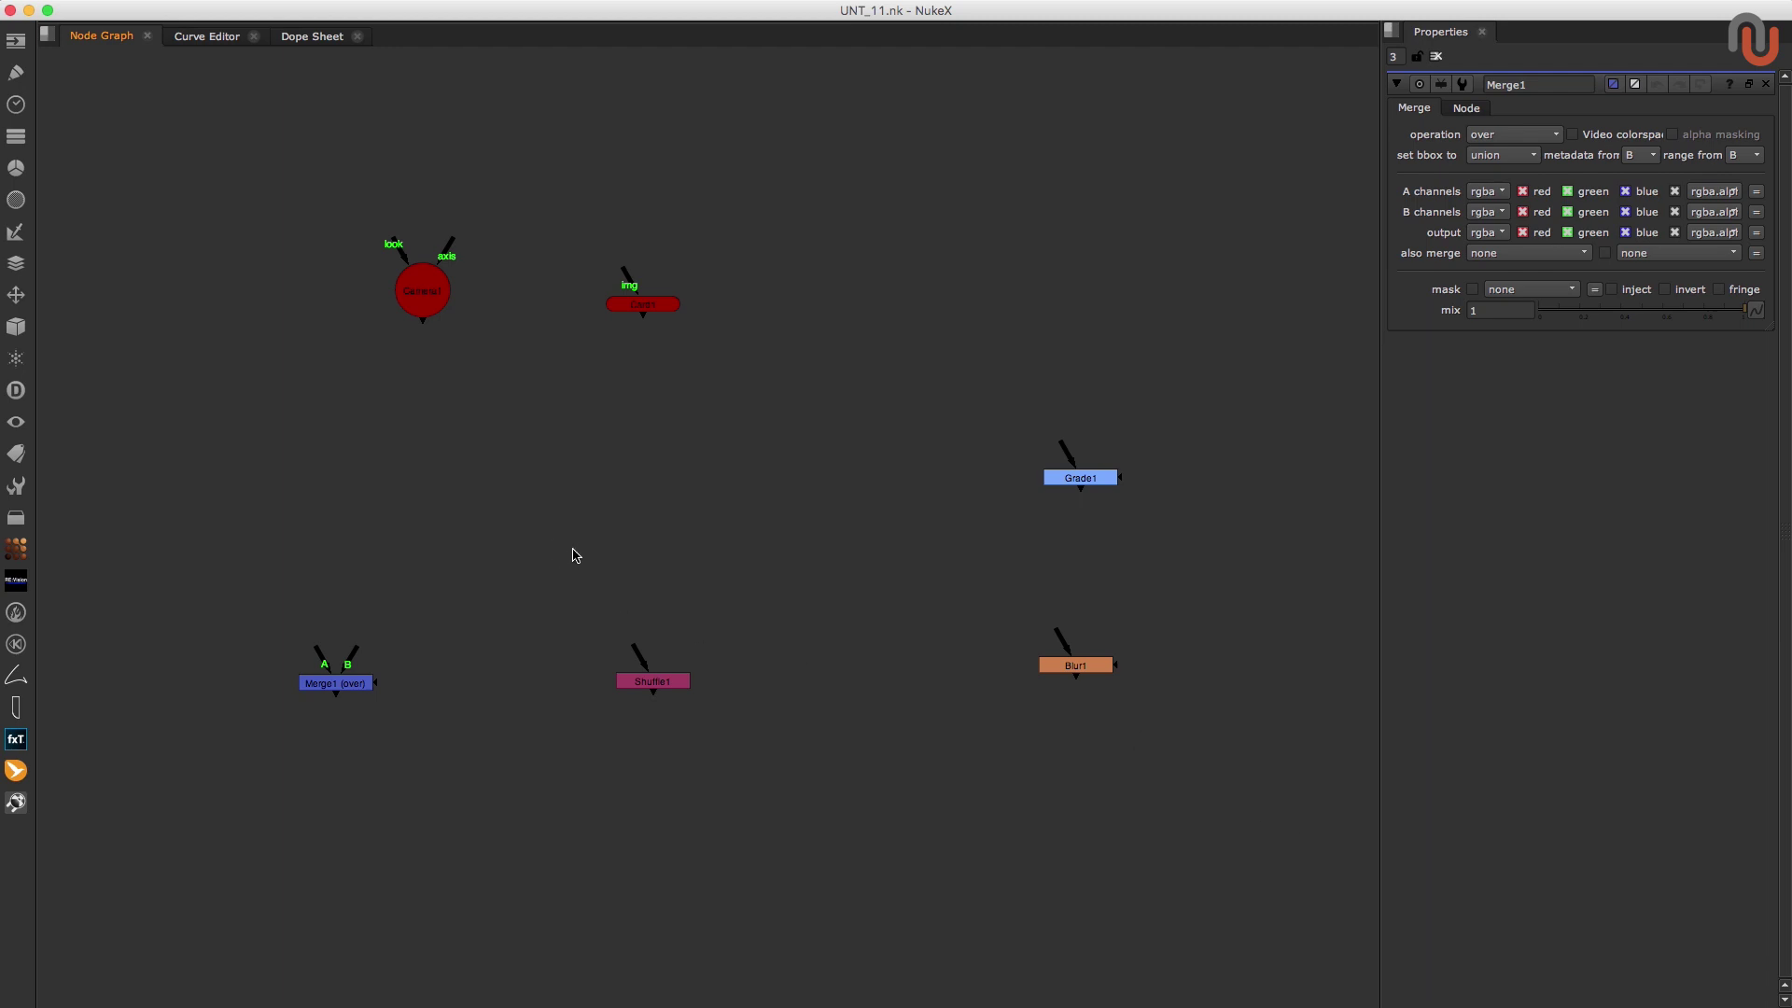
Step: Preview Merge1's hotbox, then make Shuffle1 output a solid alpha via its hotbox
drag(267, 741, 383, 644)
key(grave)
drag(584, 782, 756, 618)
key(grave)
click(670, 502)
click(457, 653)
key(grave)
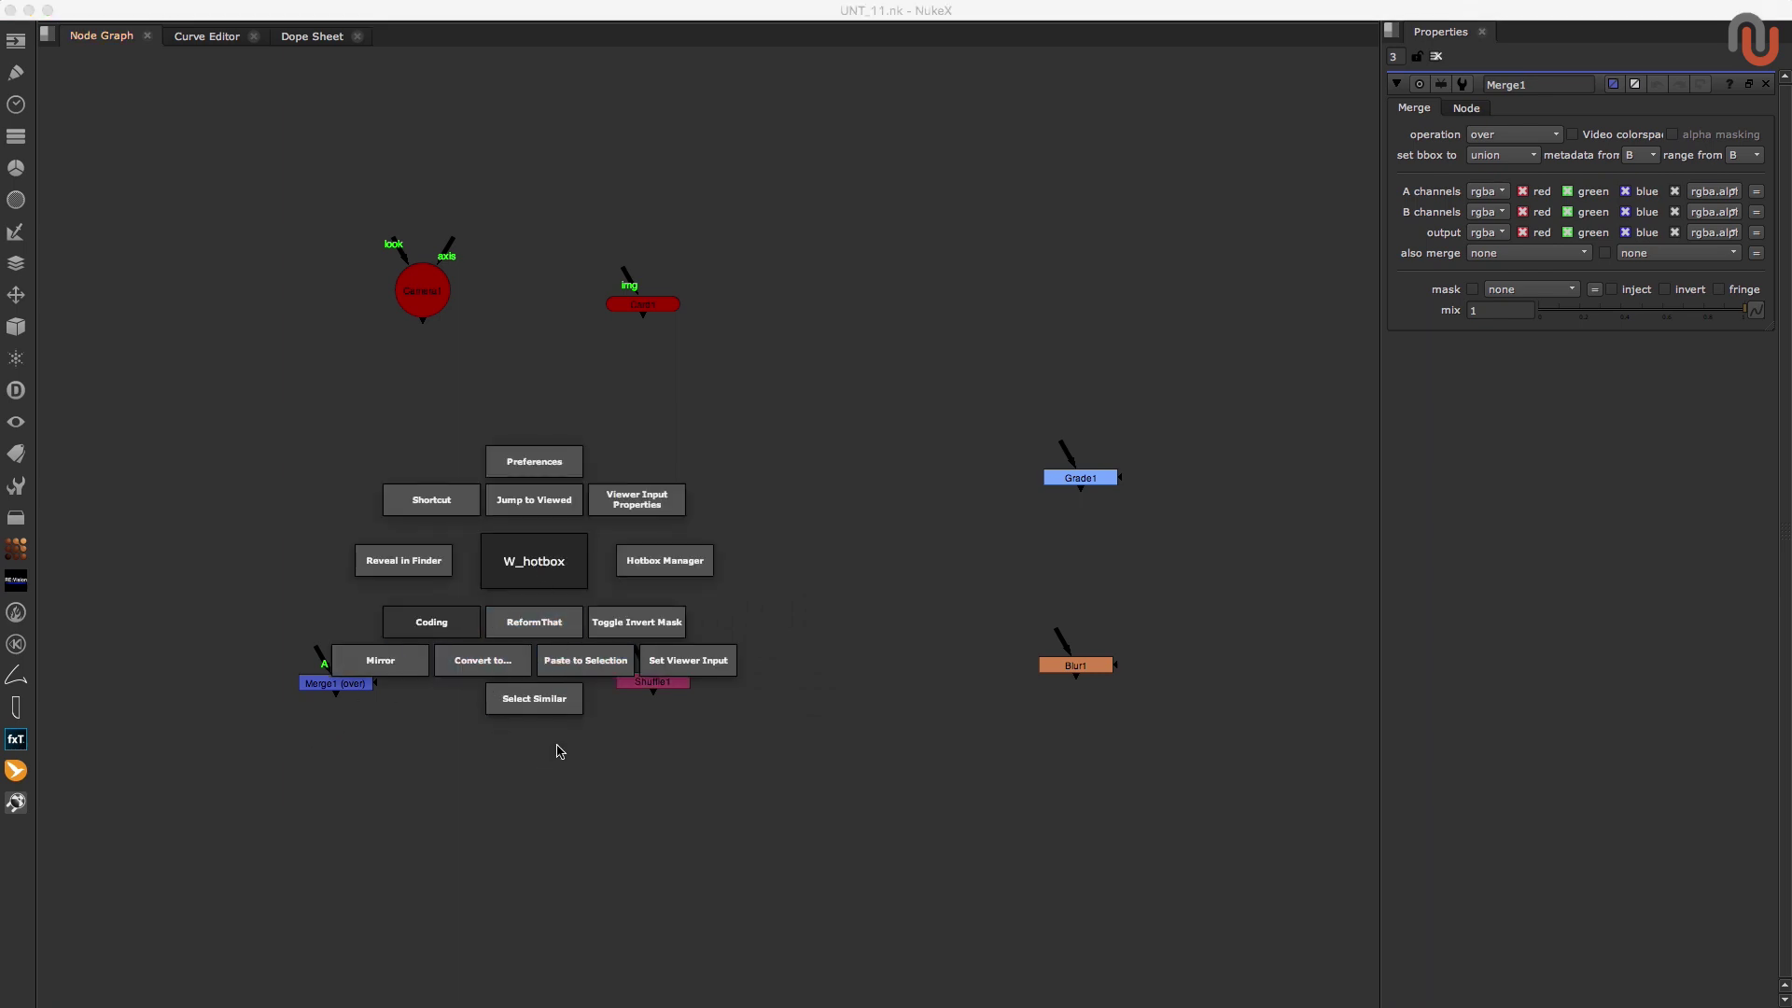
Step: Set Merge1's operation to plus and add a Roto mask on its mask input
click(336, 682)
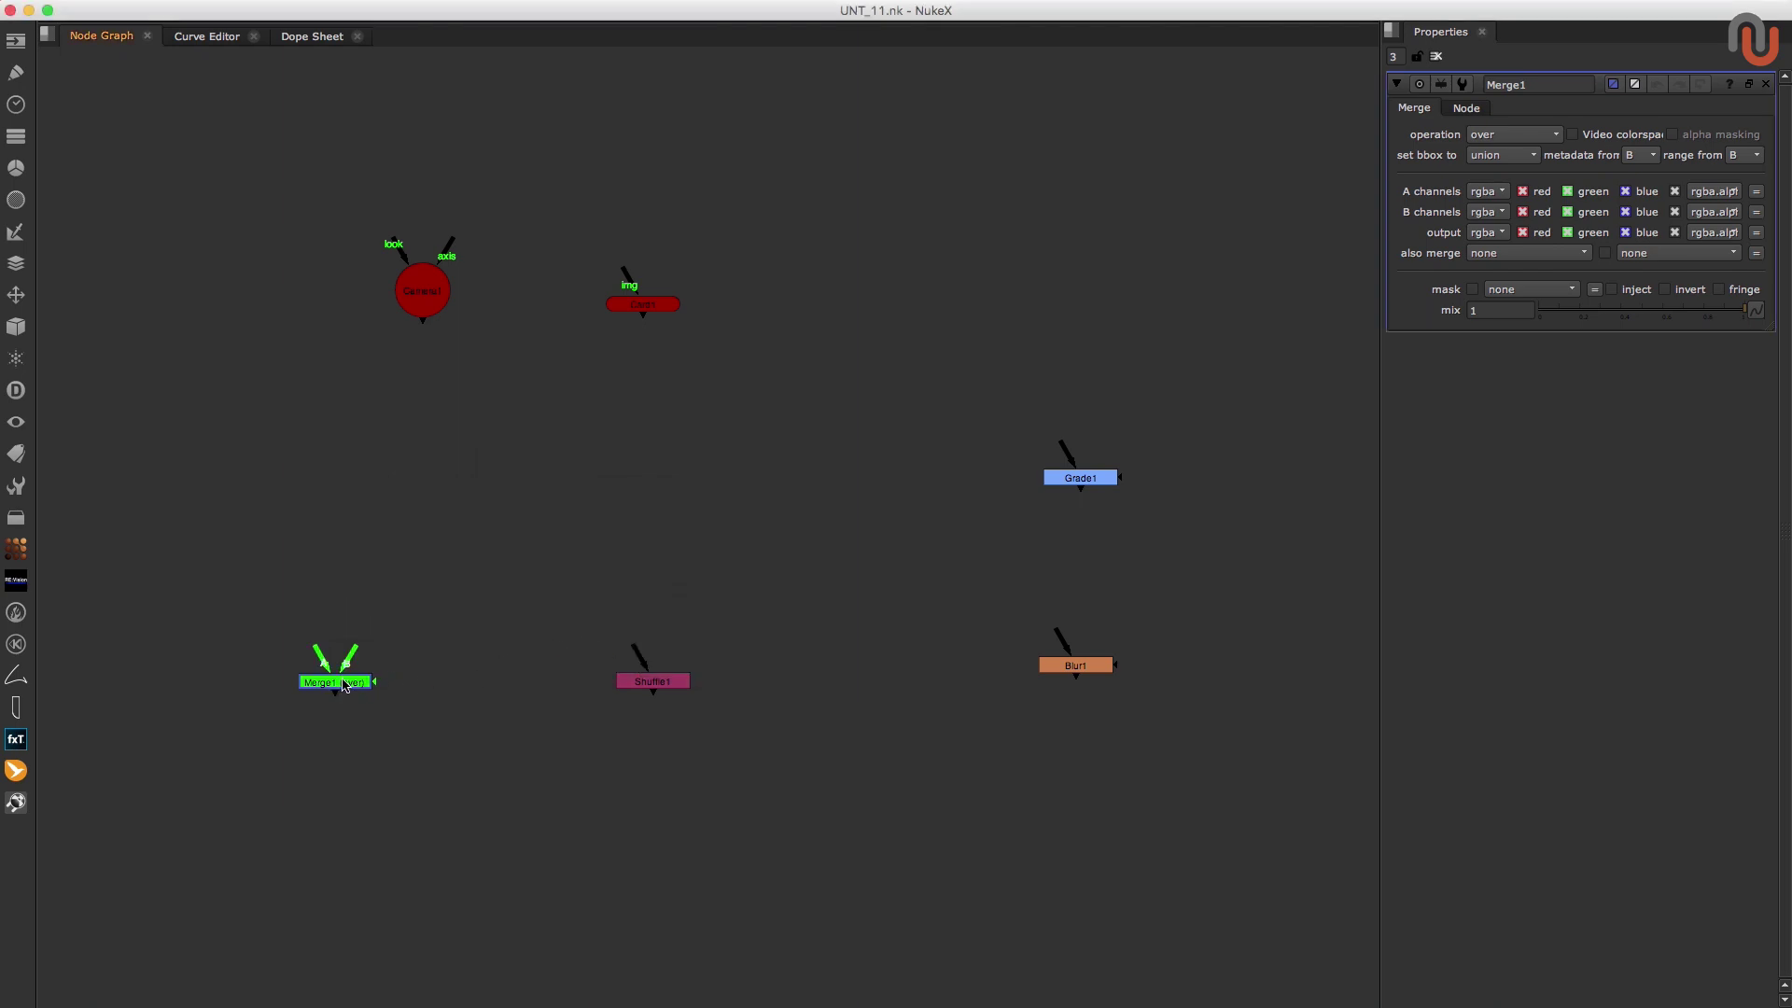
key(grave)
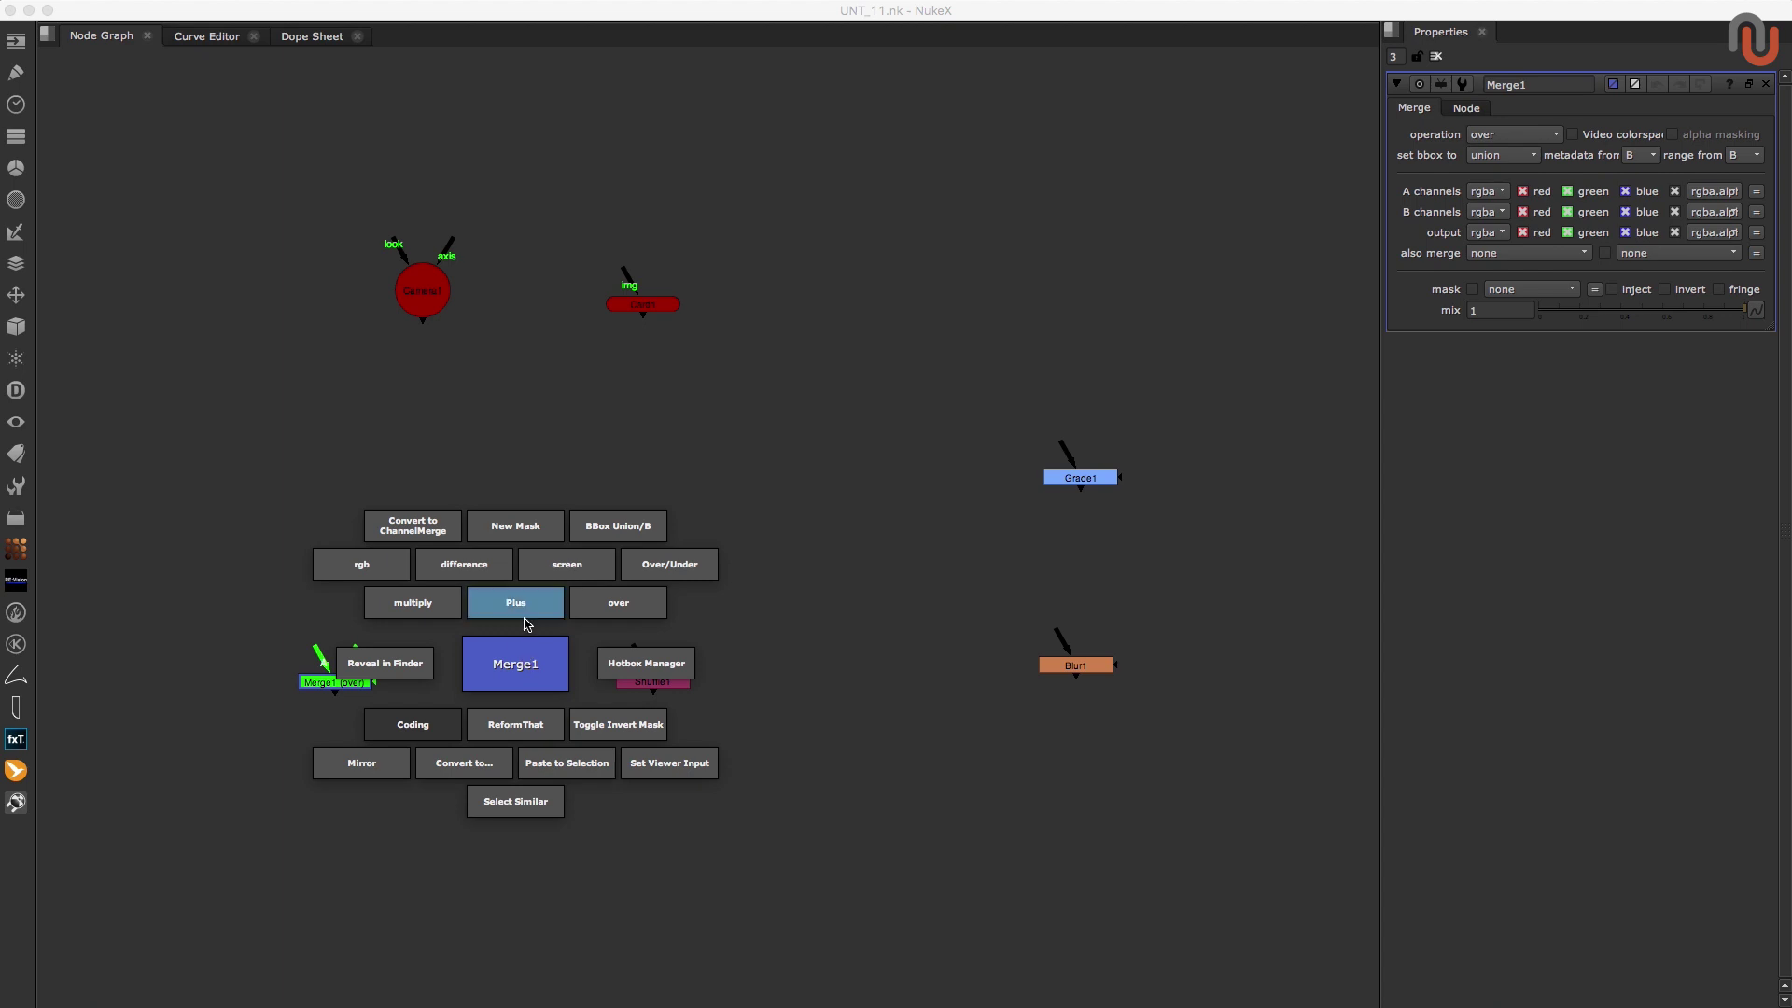
click(362, 564)
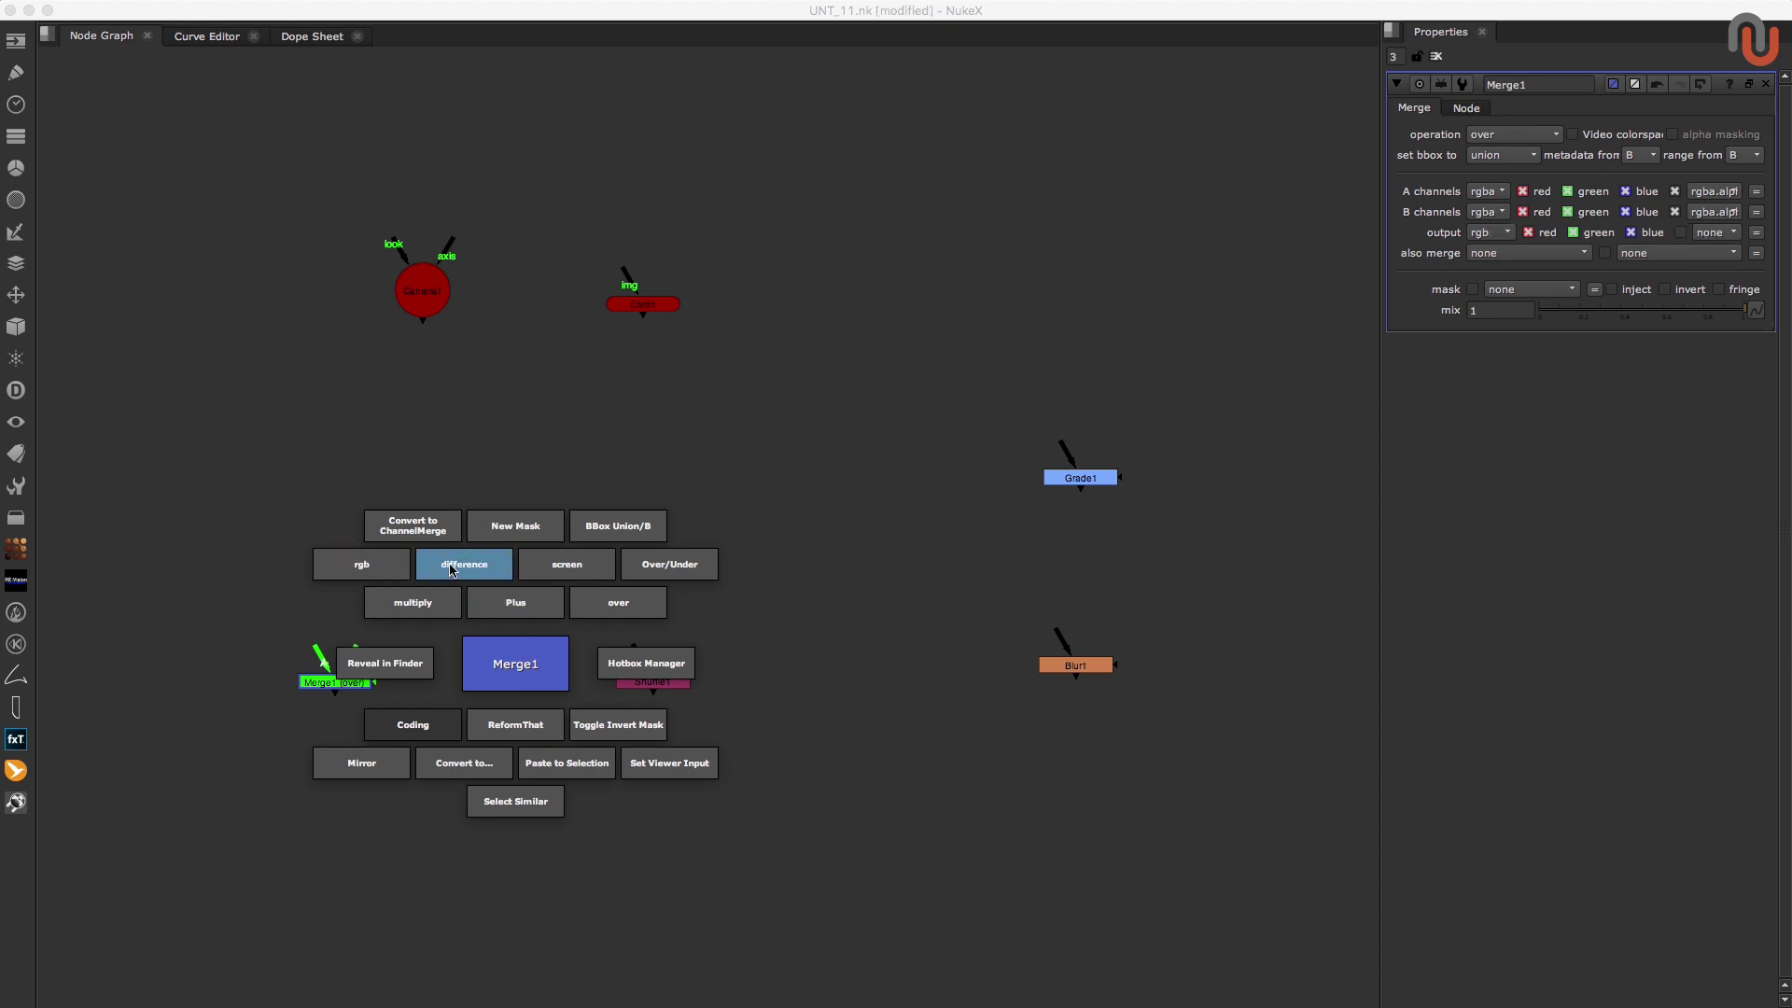
click(452, 565)
click(412, 602)
click(464, 564)
click(512, 600)
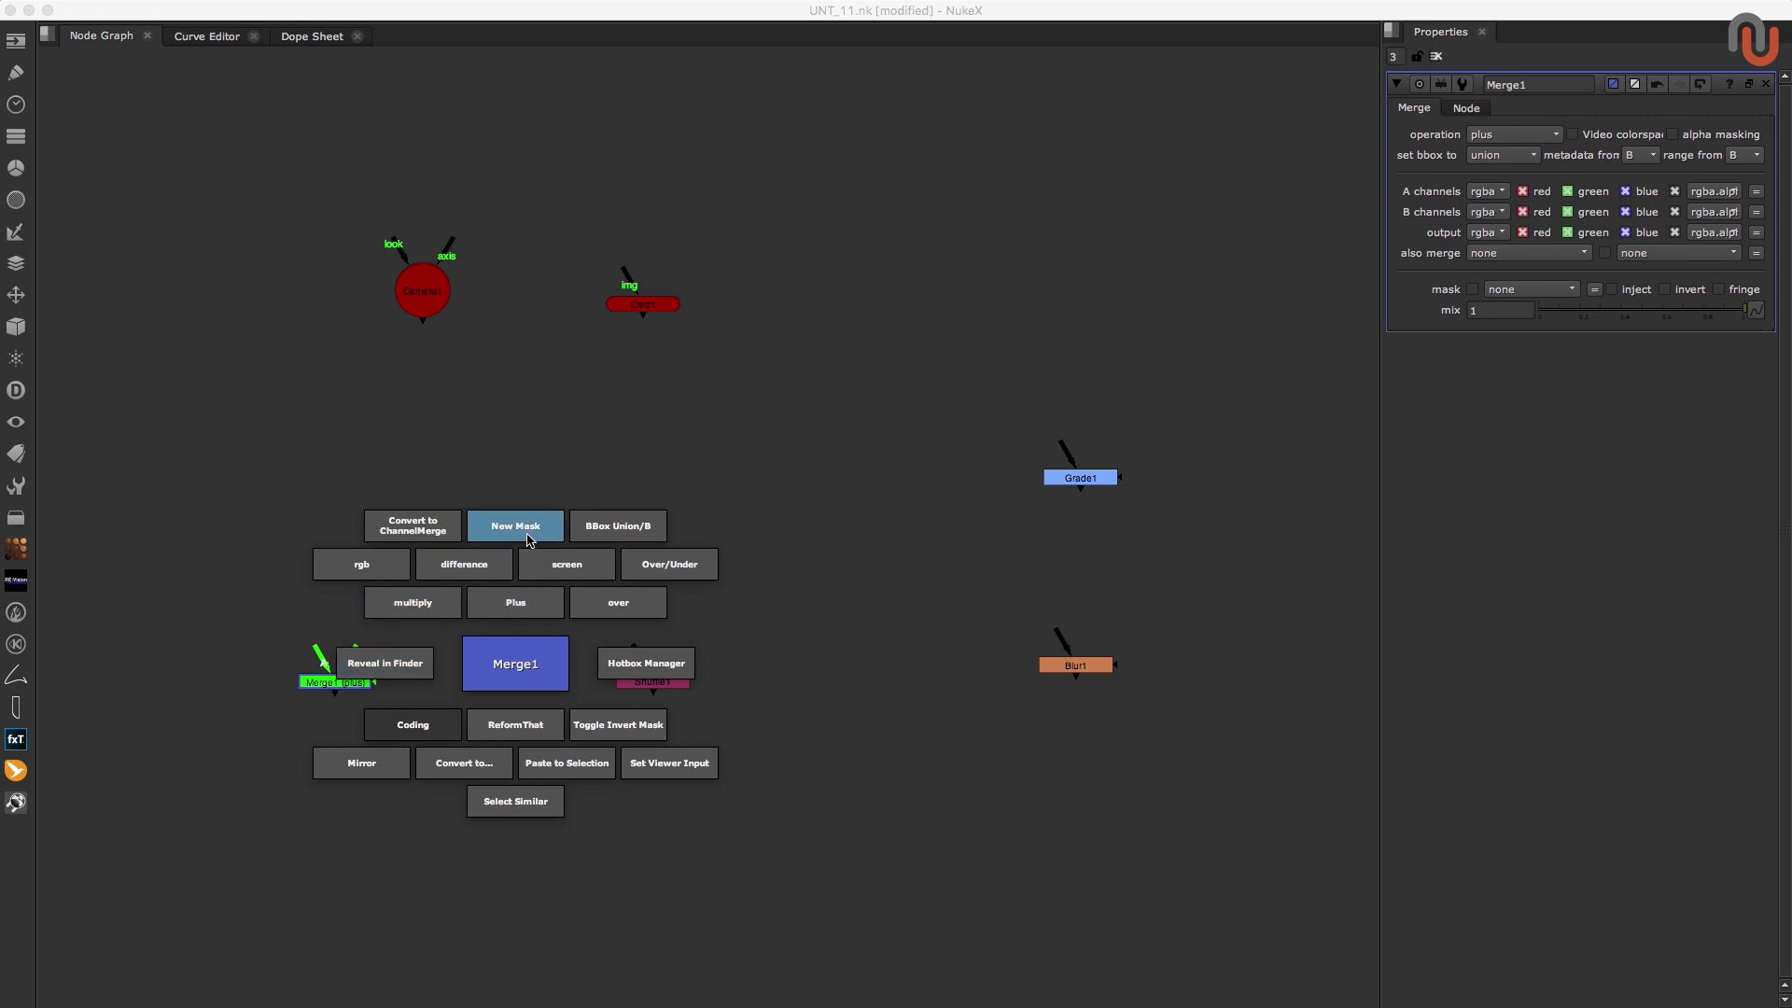
click(512, 529)
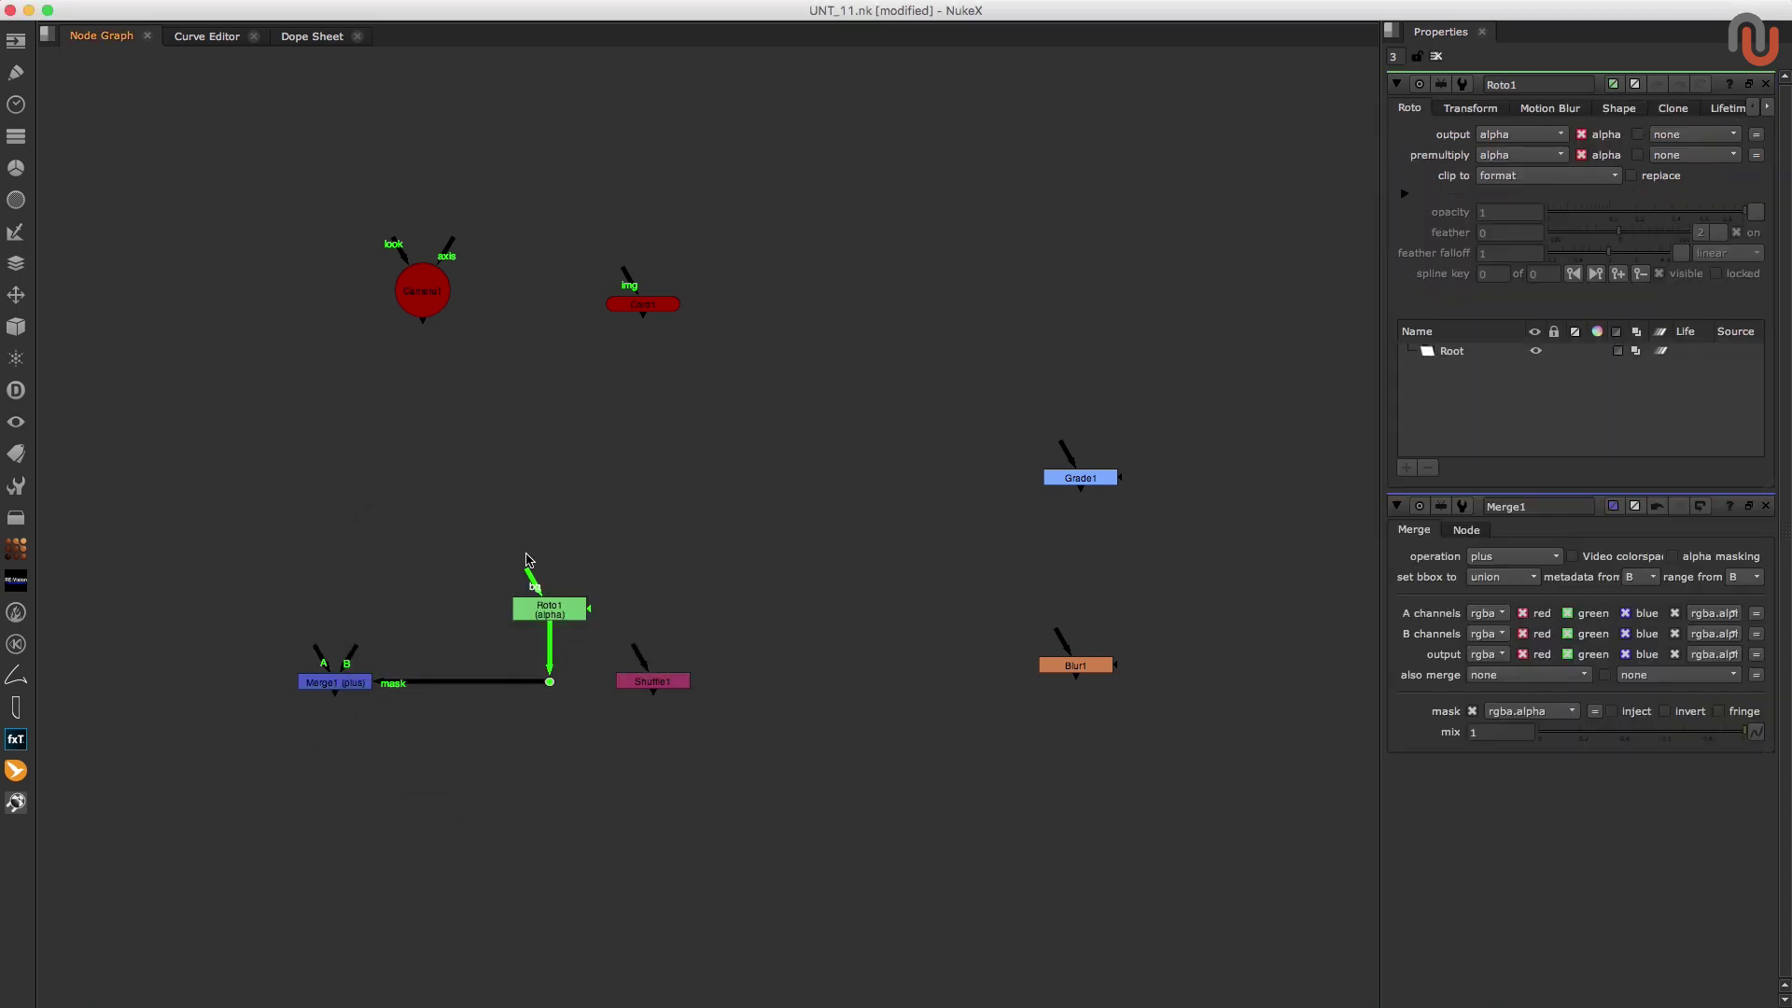
Step: Convert Merge1 into ChannelMerge1 from the hotbox and nudge it slightly
click(334, 683)
key(grave)
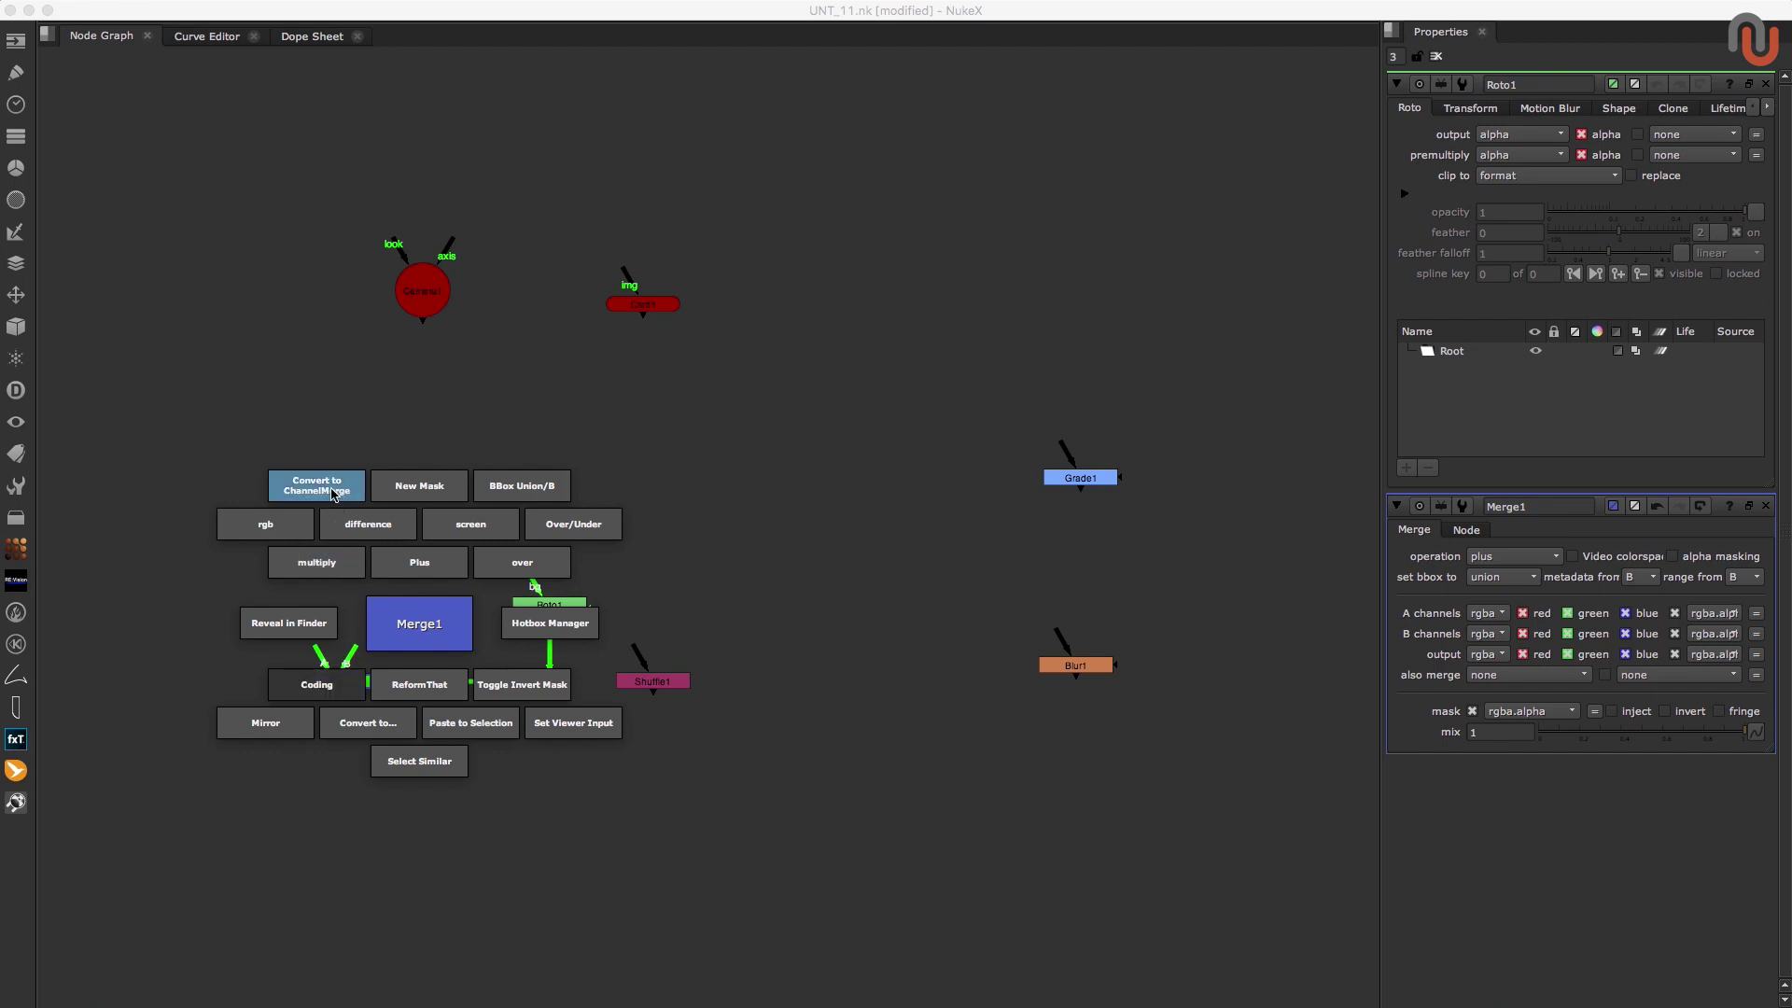
click(331, 492)
drag(338, 694, 342, 685)
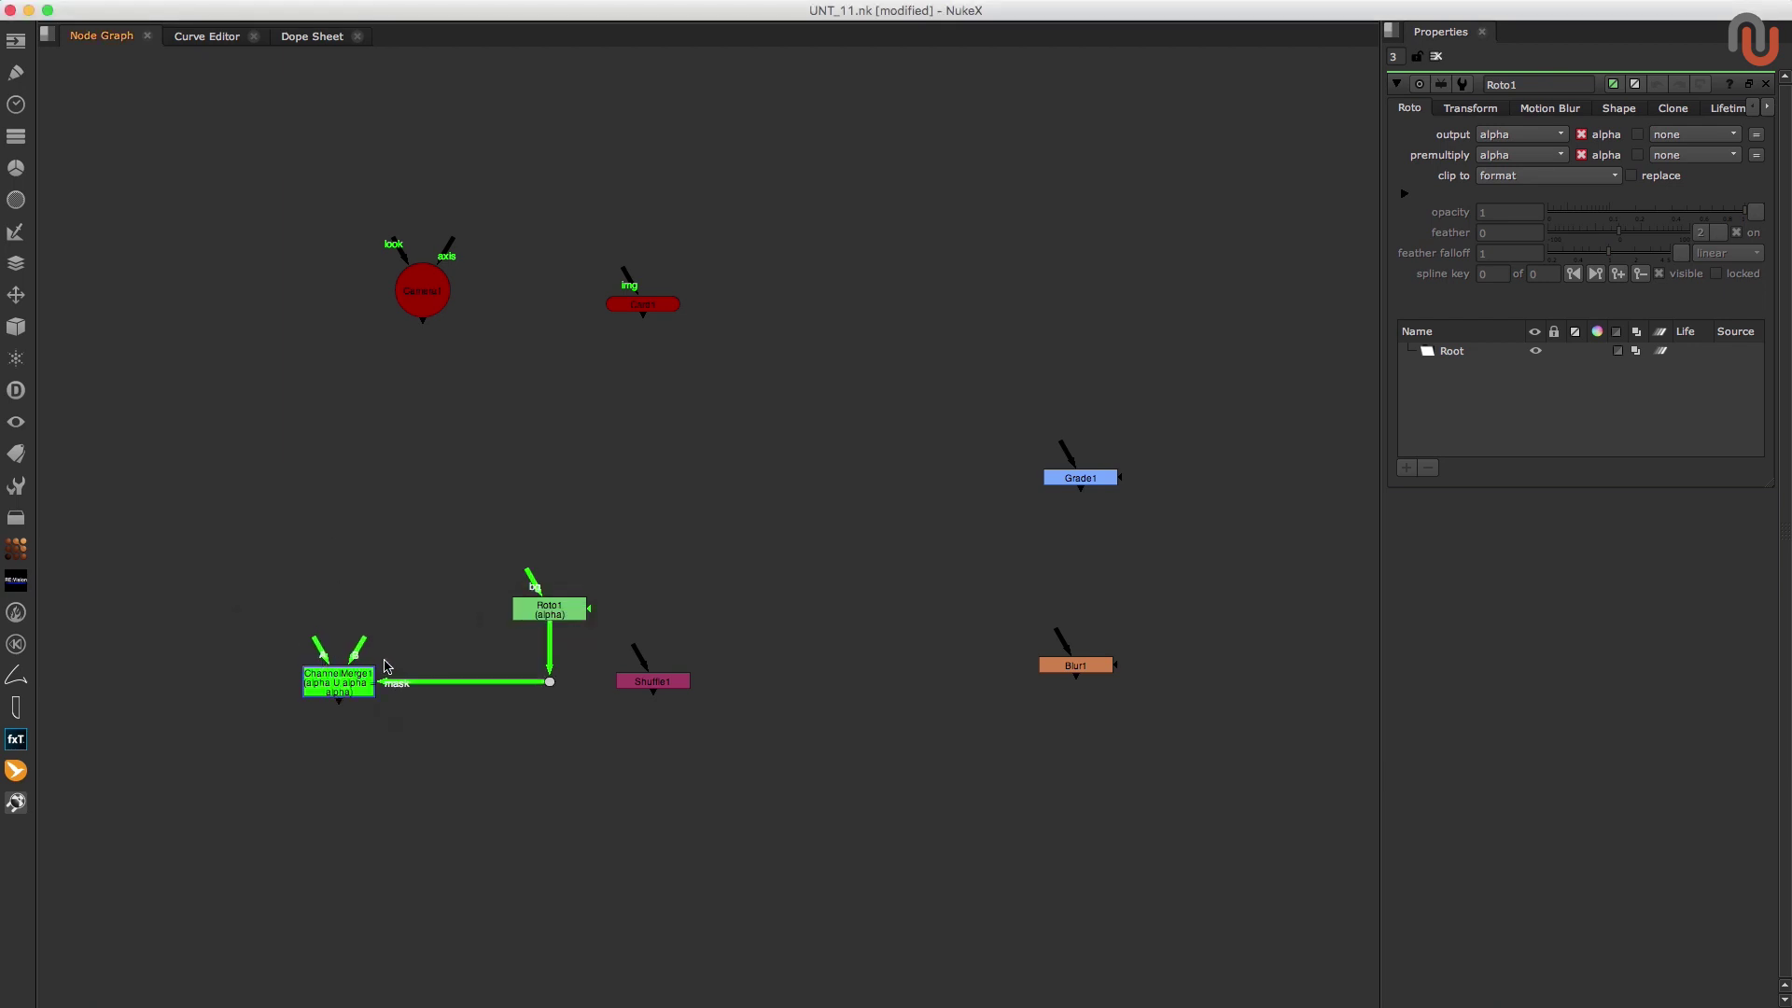
Step: Drag Shuffle1 further right, away from Roto1, and pan the graph left
click(588, 693)
drag(668, 684, 758, 674)
middle_drag(812, 616, 600, 608)
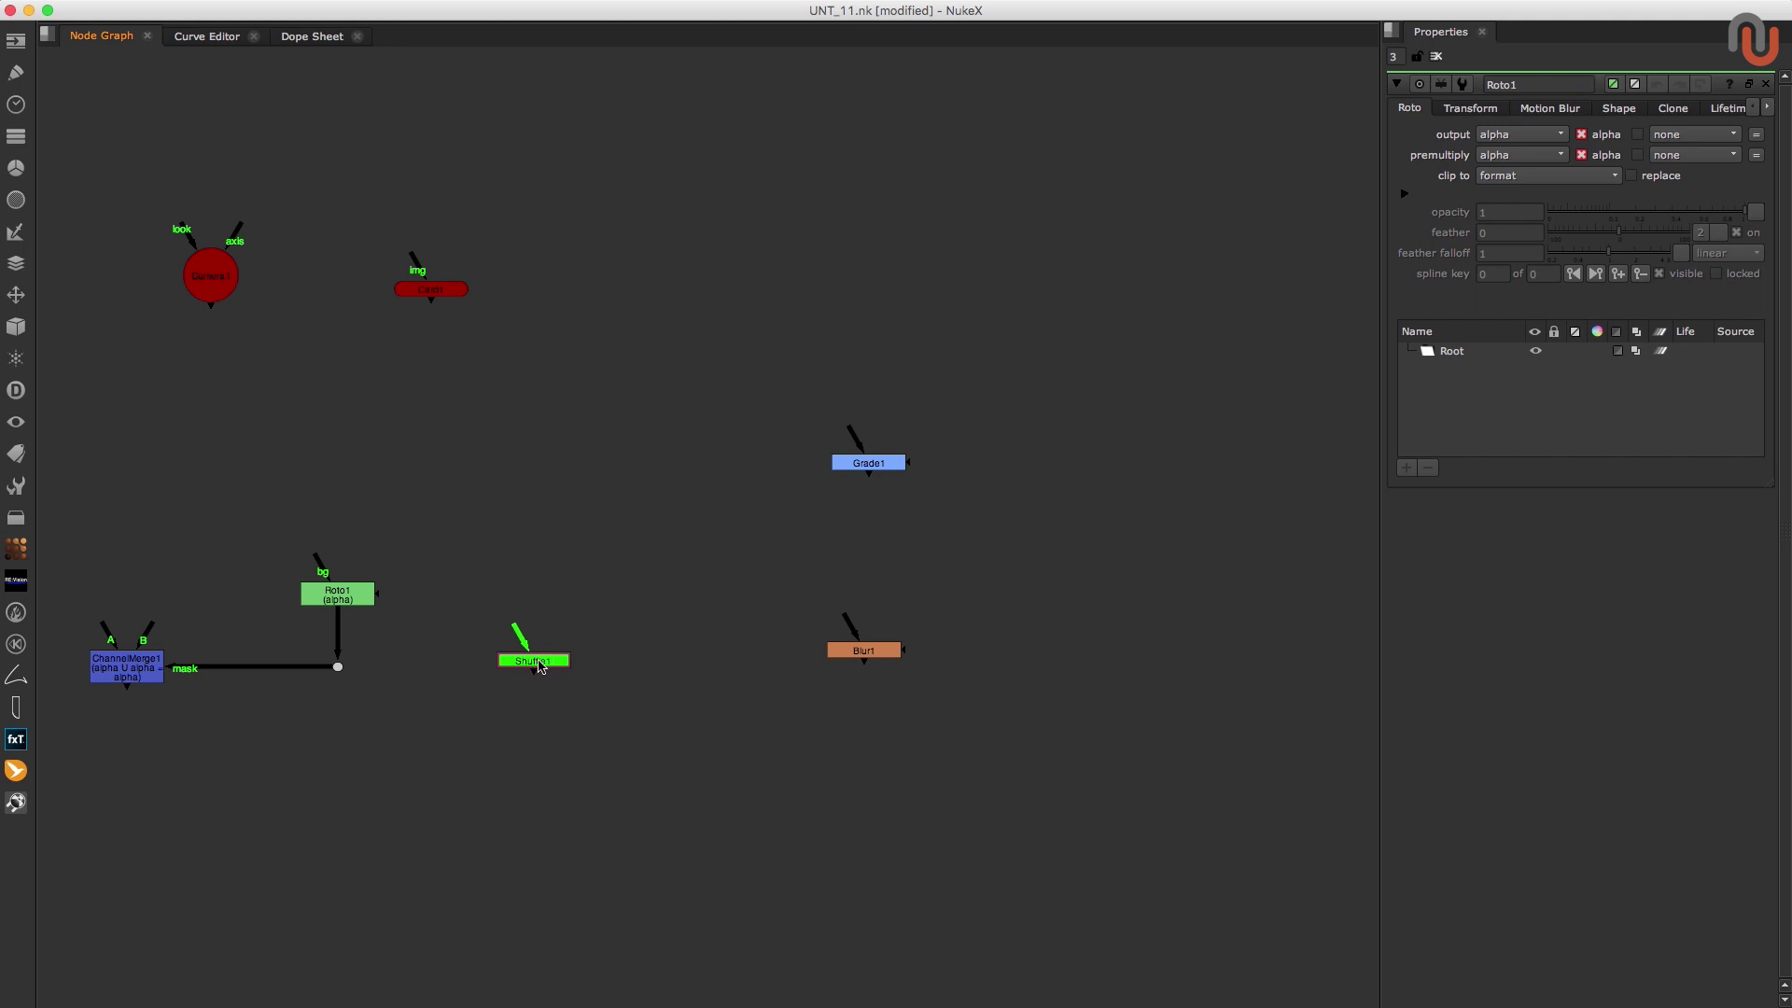
Step: Browse Shuffle1's MultiMatte and CustomMatte hotbox options, then close without applying
key(grave)
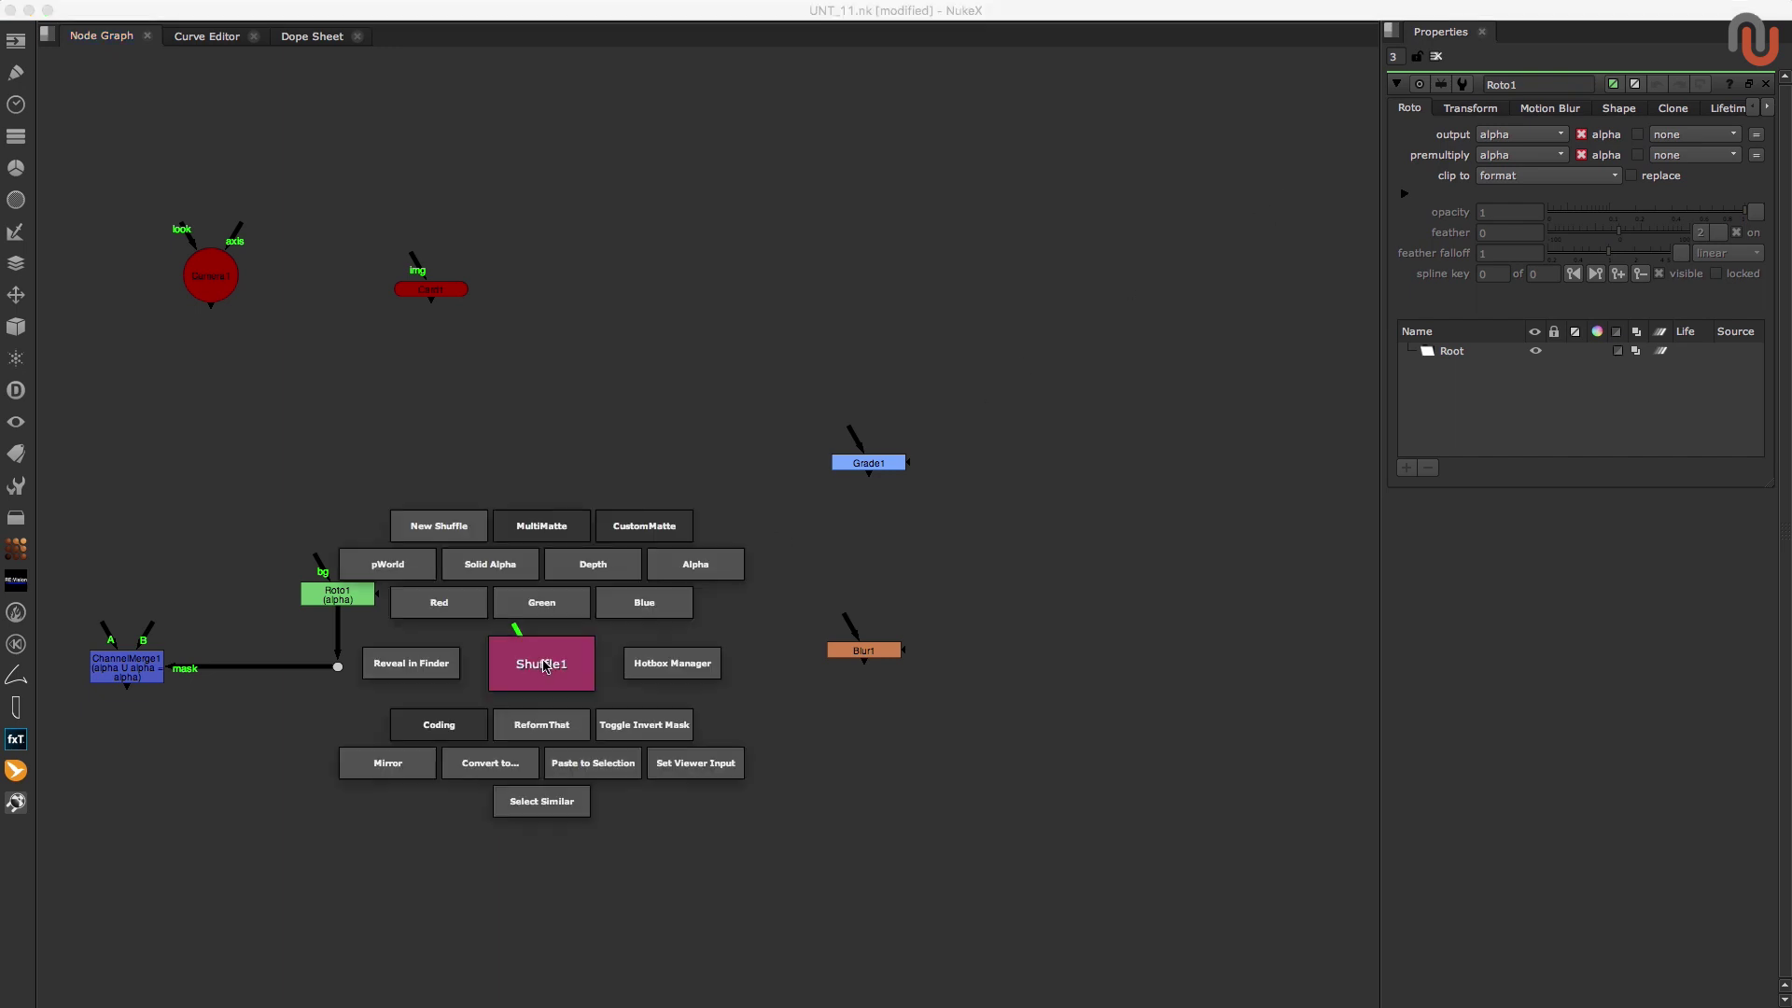
click(540, 526)
click(537, 528)
click(642, 526)
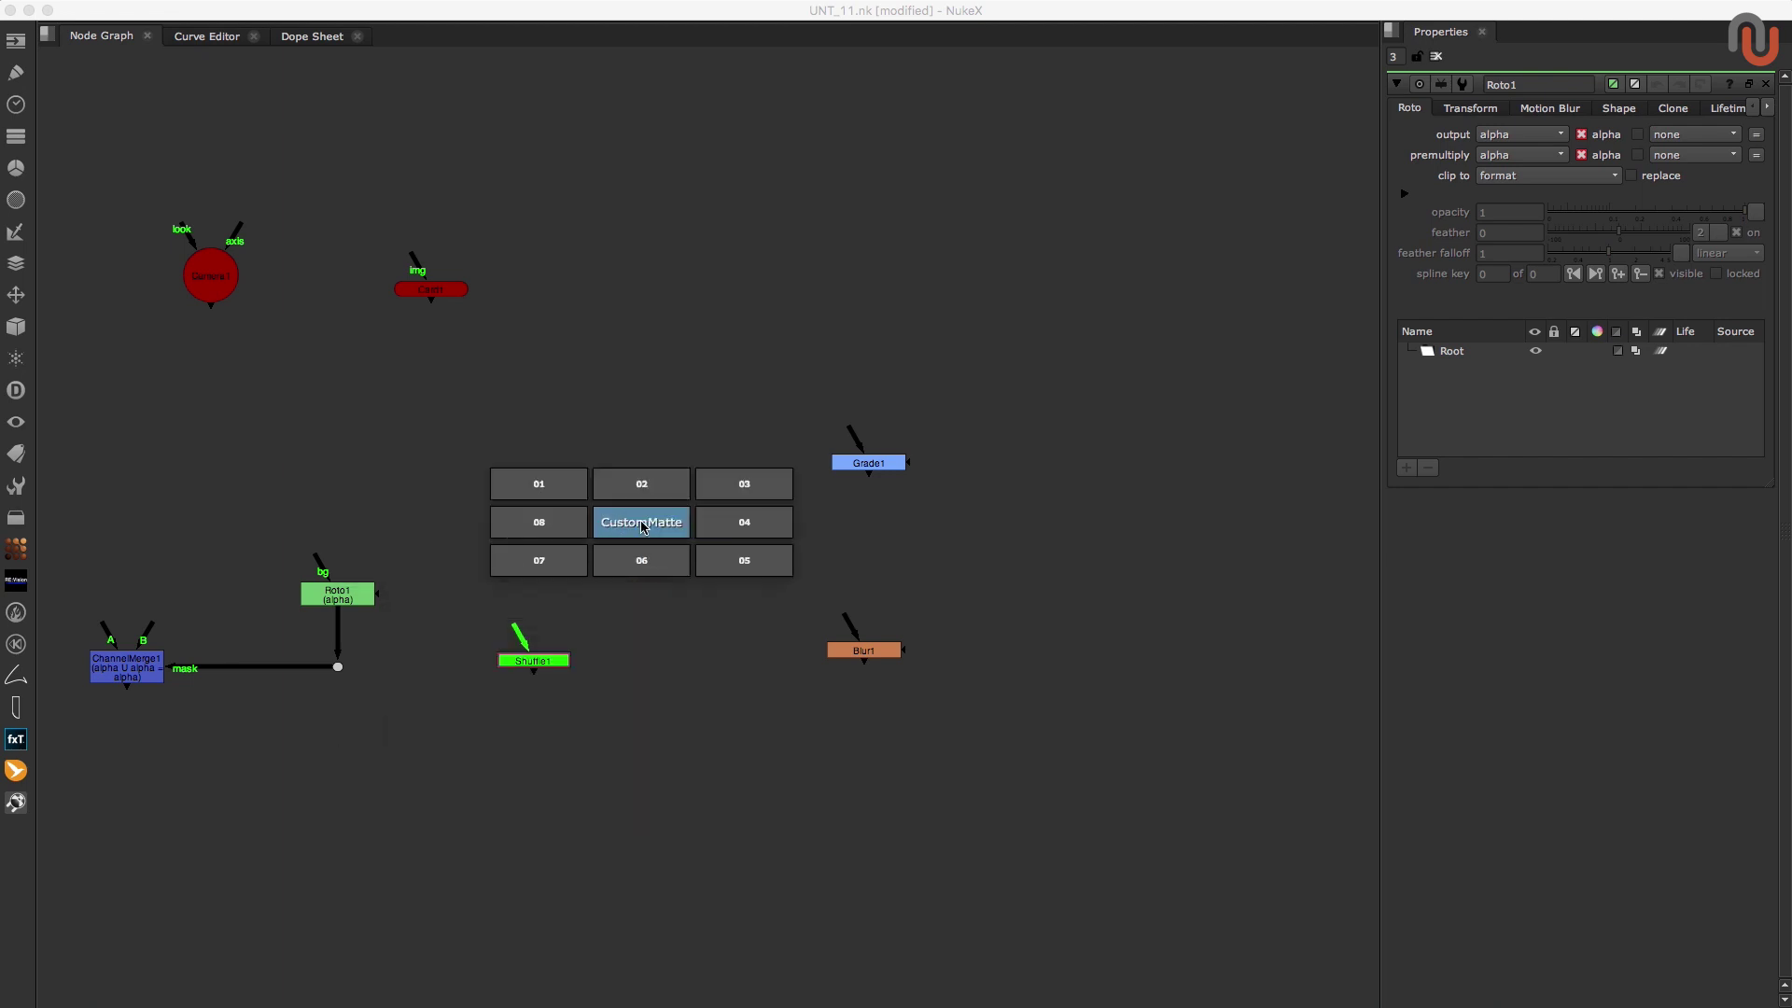
click(648, 525)
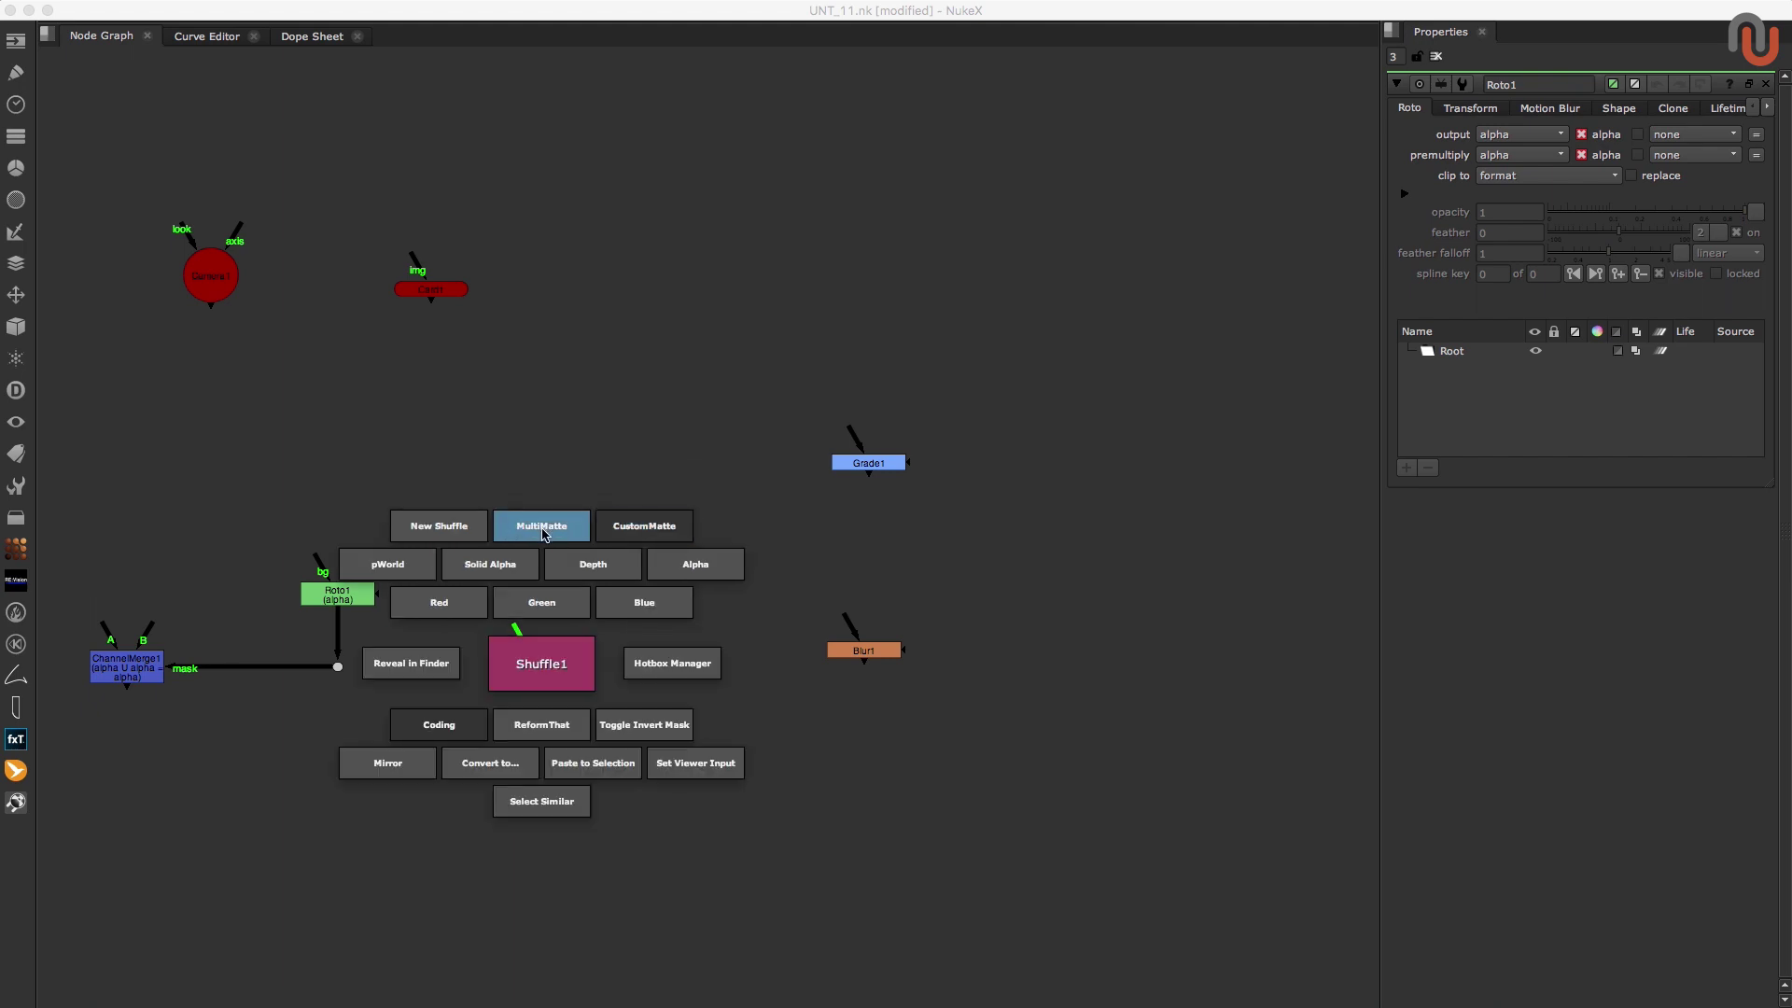
key(Escape)
click(560, 535)
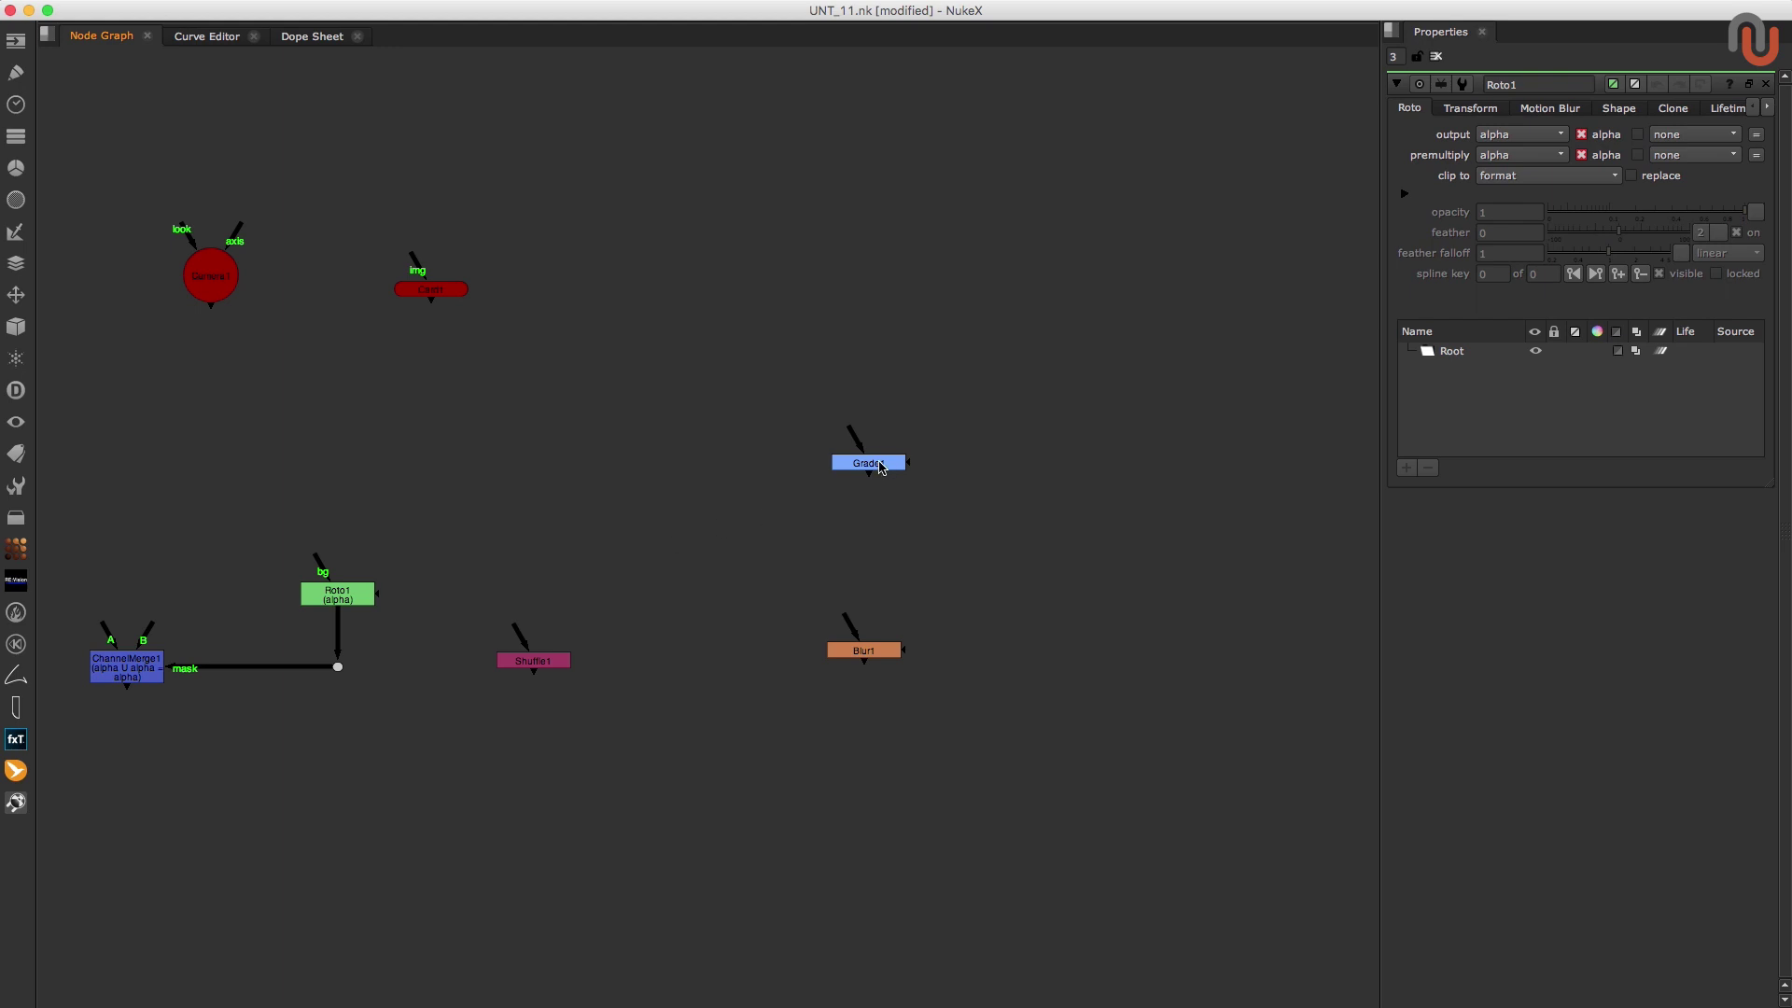
Step: Open Grade1's properties, confirm channels stay rgb, and close the Roto1 panel
double_click(886, 467)
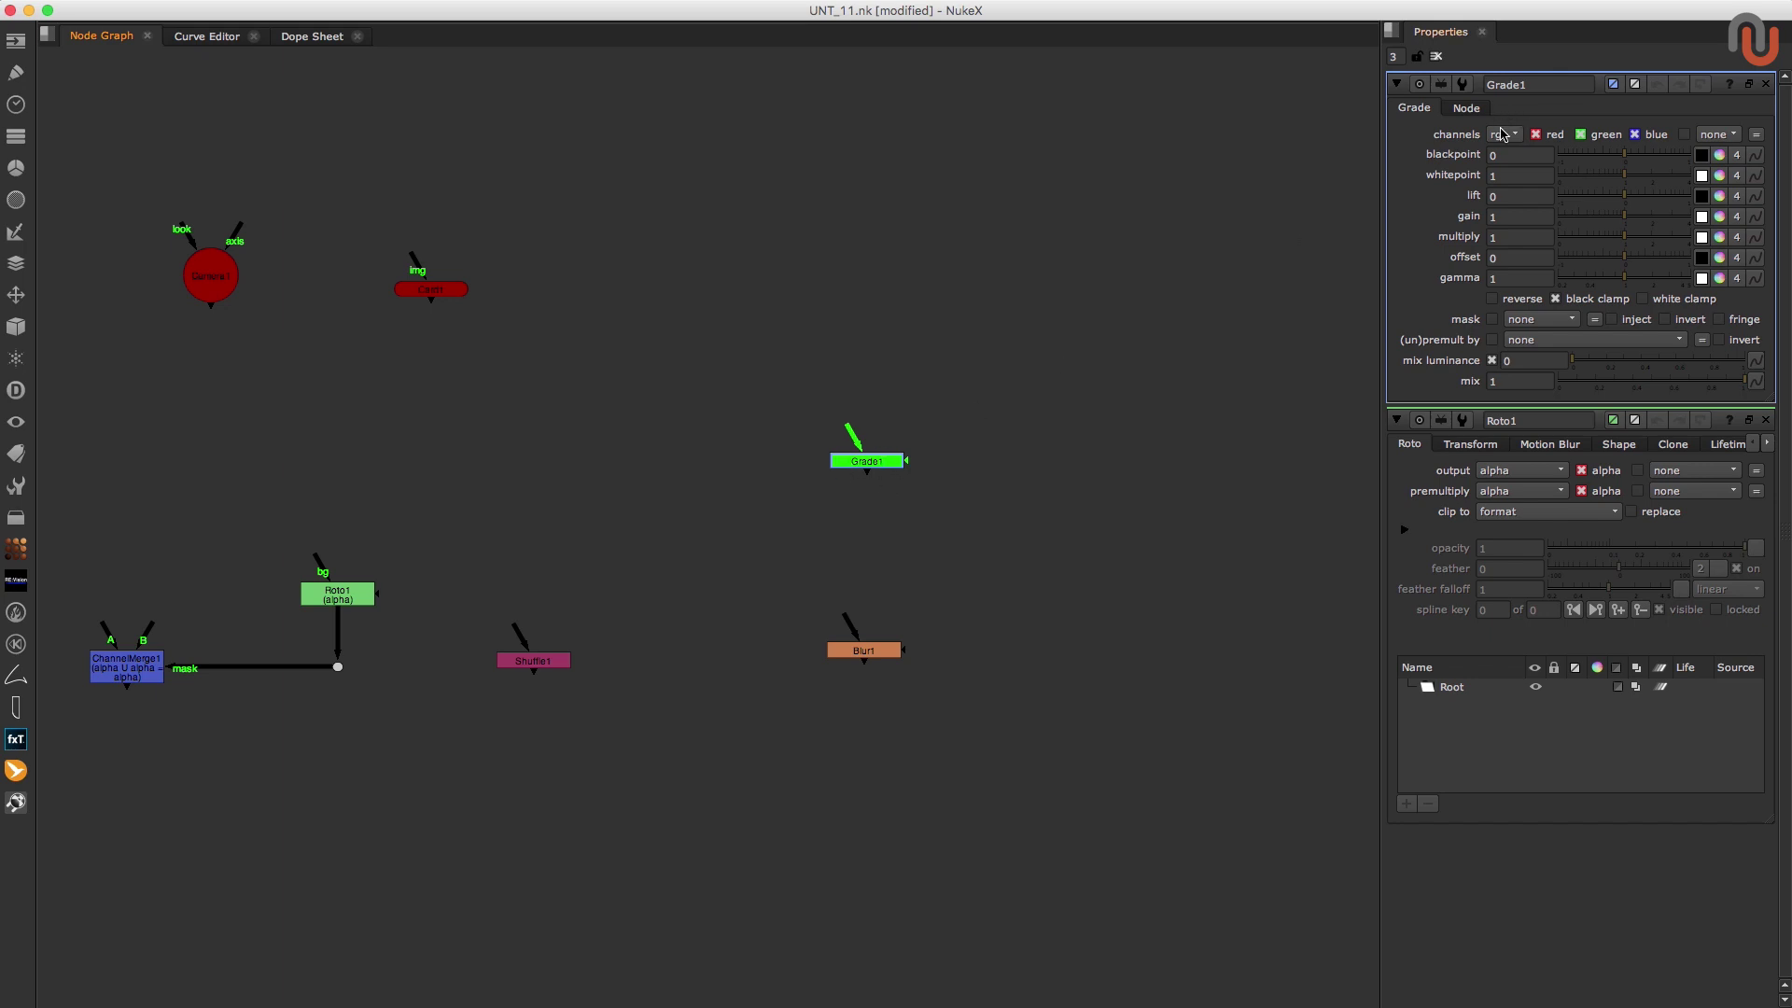
click(1504, 136)
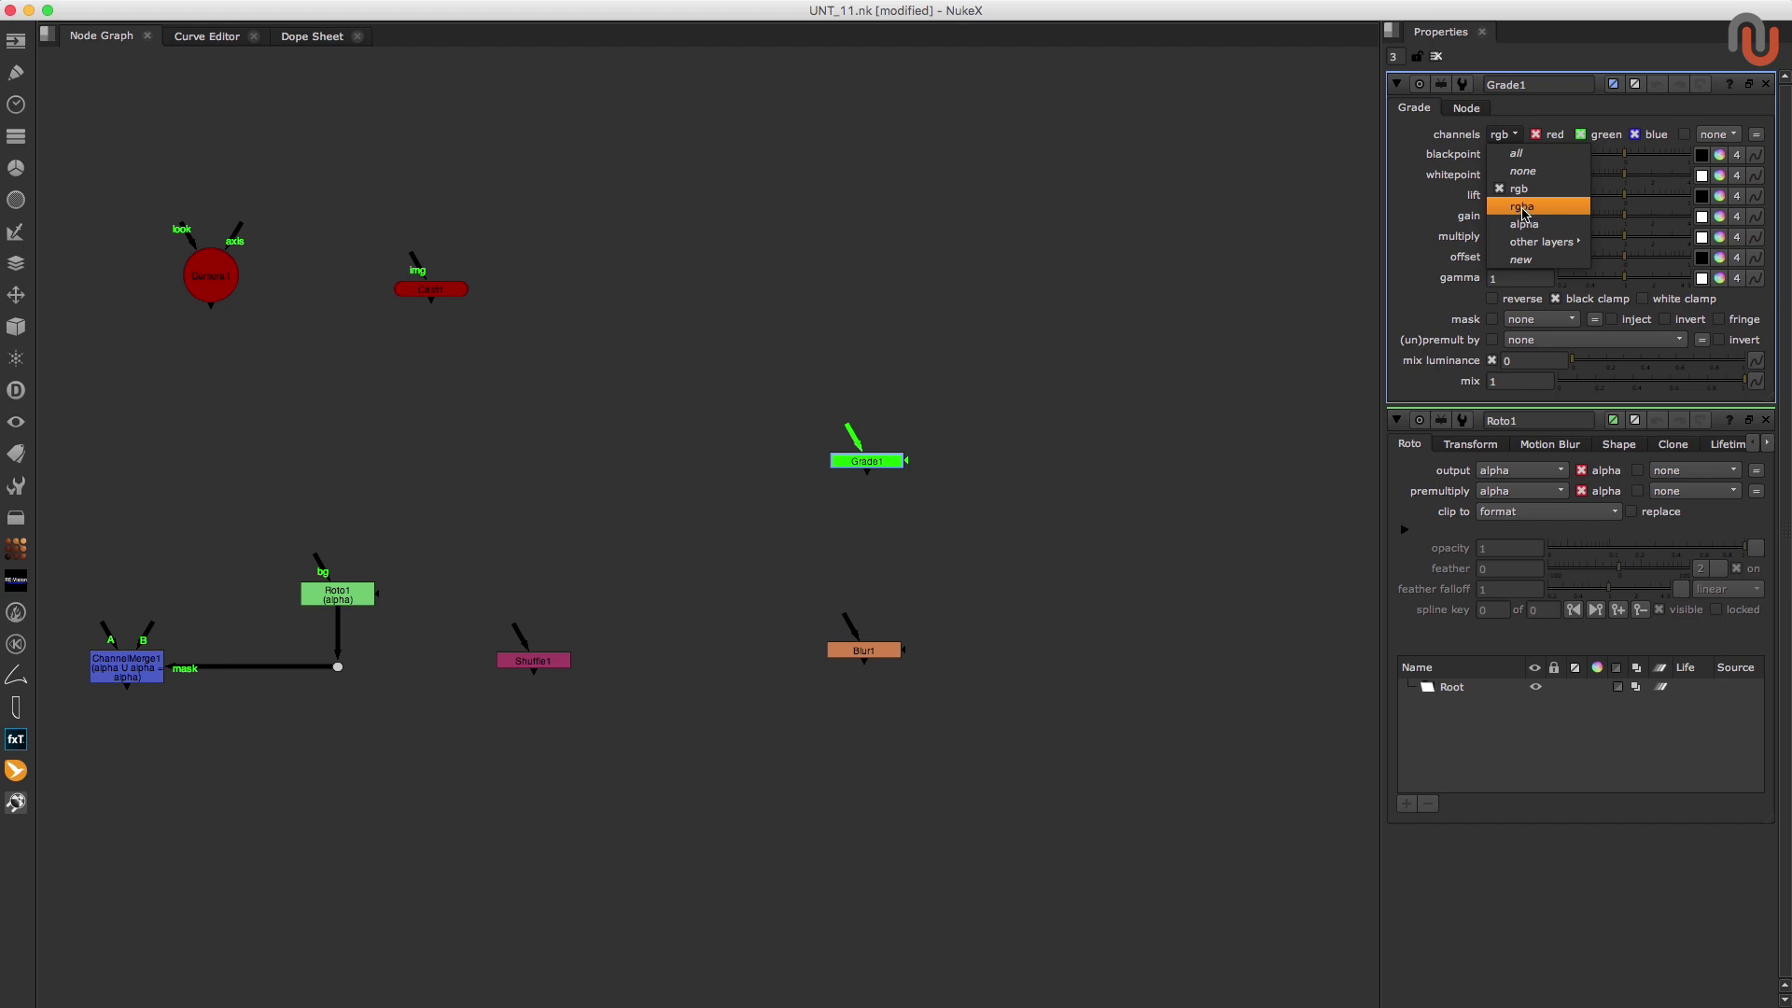
click(1762, 421)
click(1767, 422)
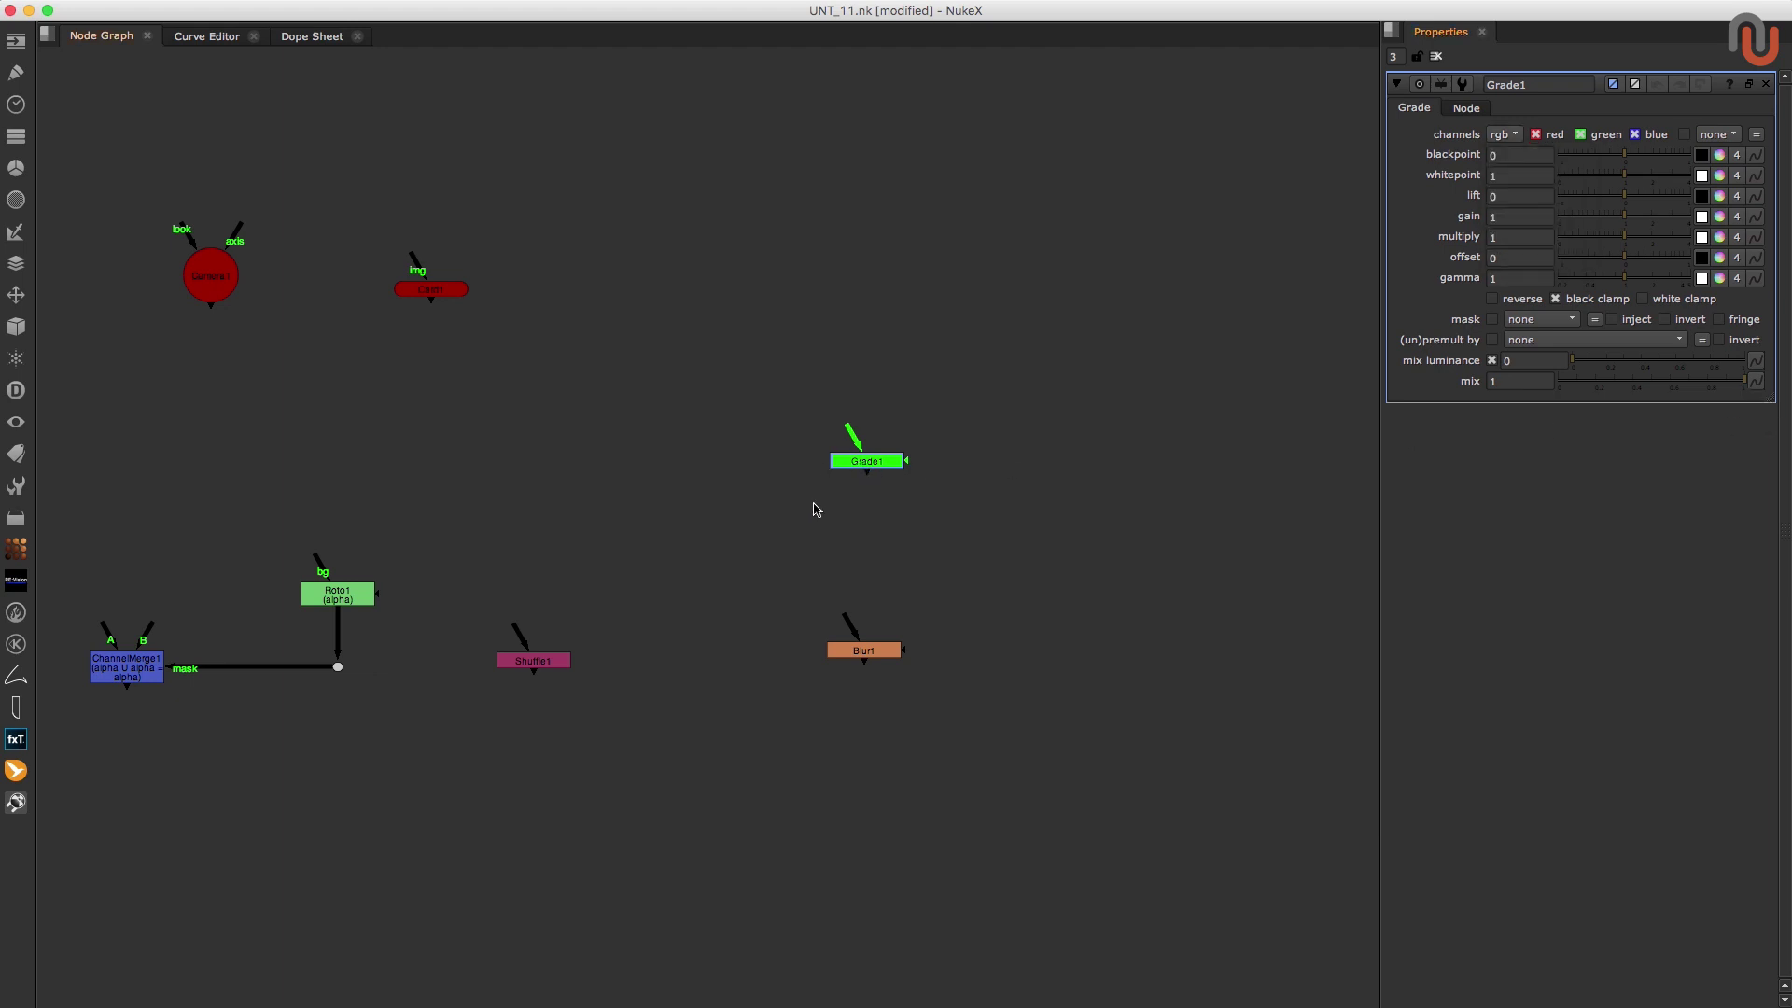
Step: Move Grade1 up and to the right, away from Blur1, and reselect it
drag(856, 463, 991, 364)
click(712, 502)
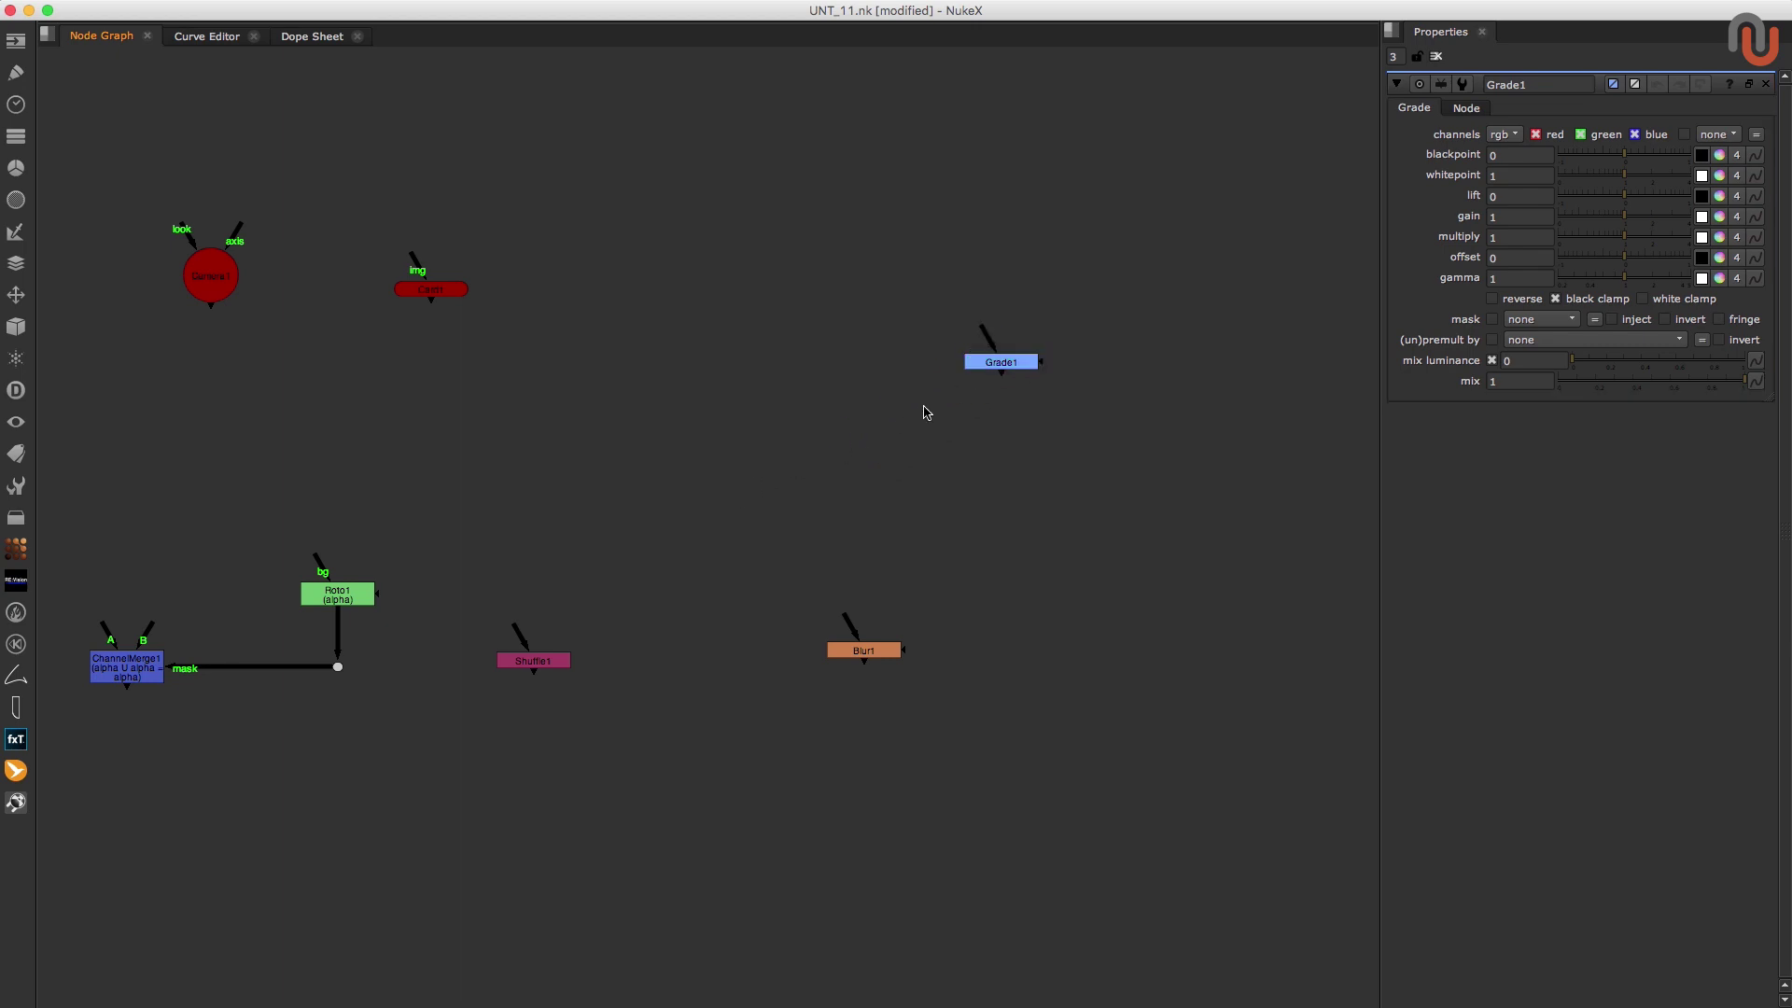
click(969, 366)
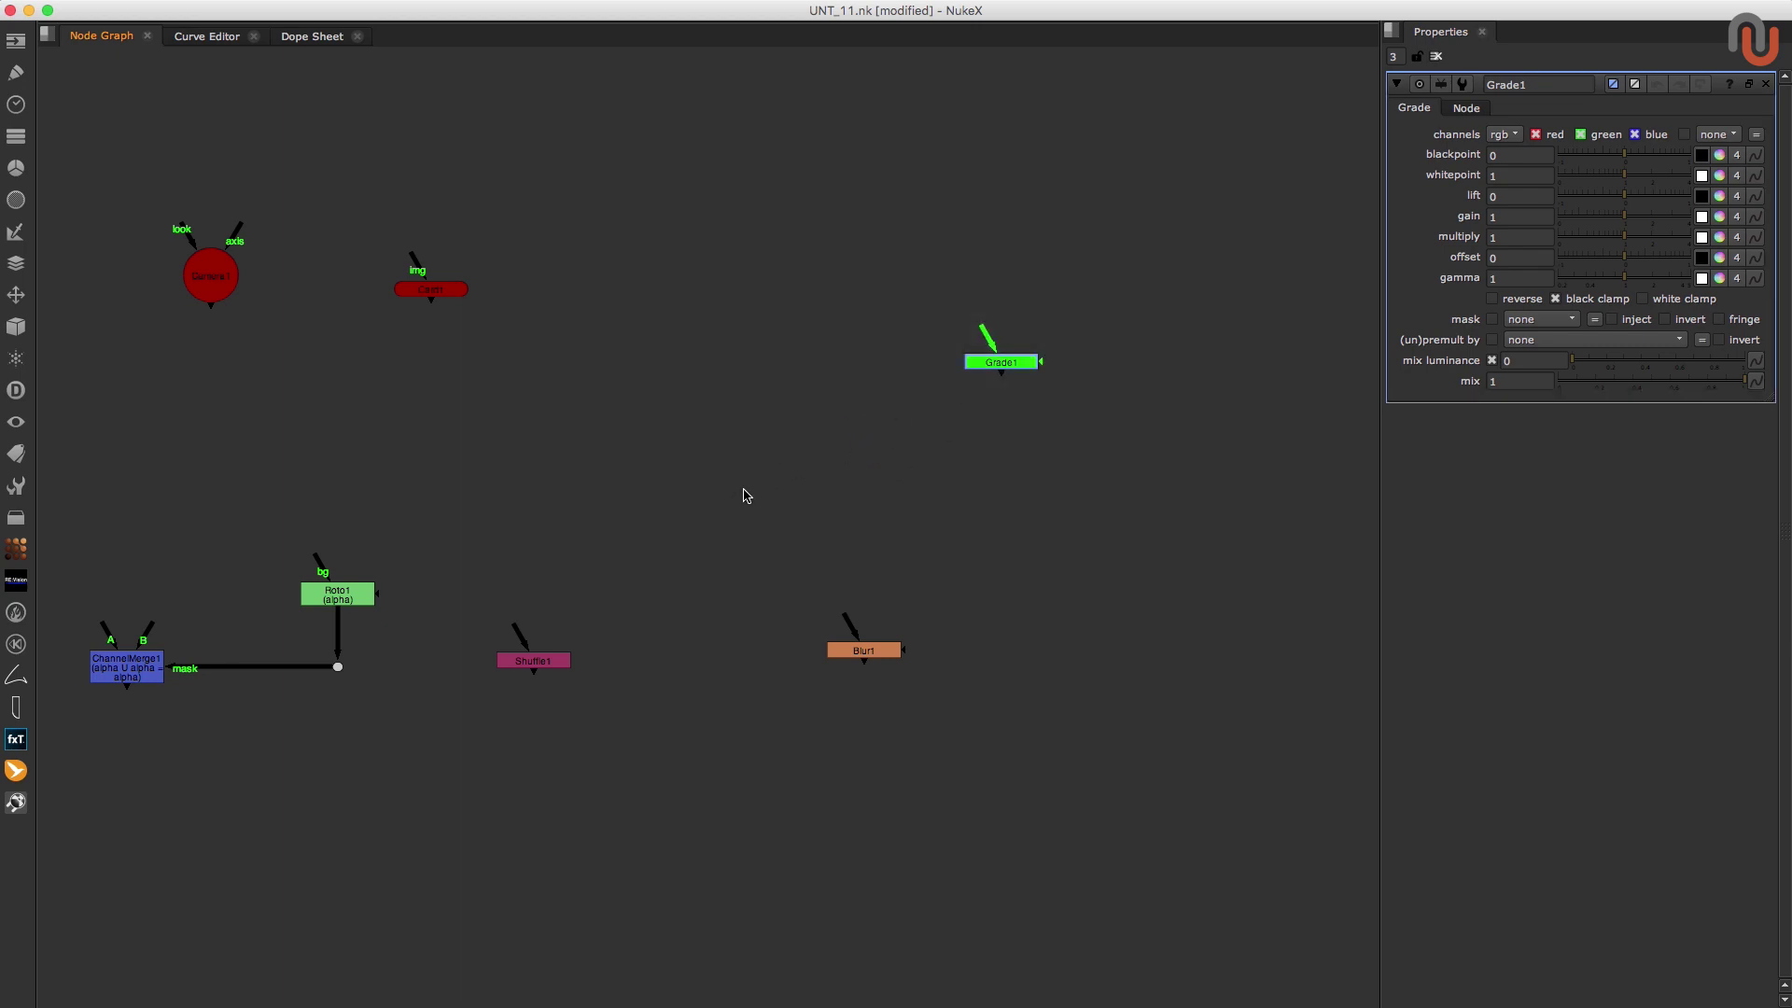
Step: Open the W_hotbox Manager from Grade1's hotbox and move its window down and left
key(grave)
click(877, 481)
drag(780, 405, 707, 457)
key(grave)
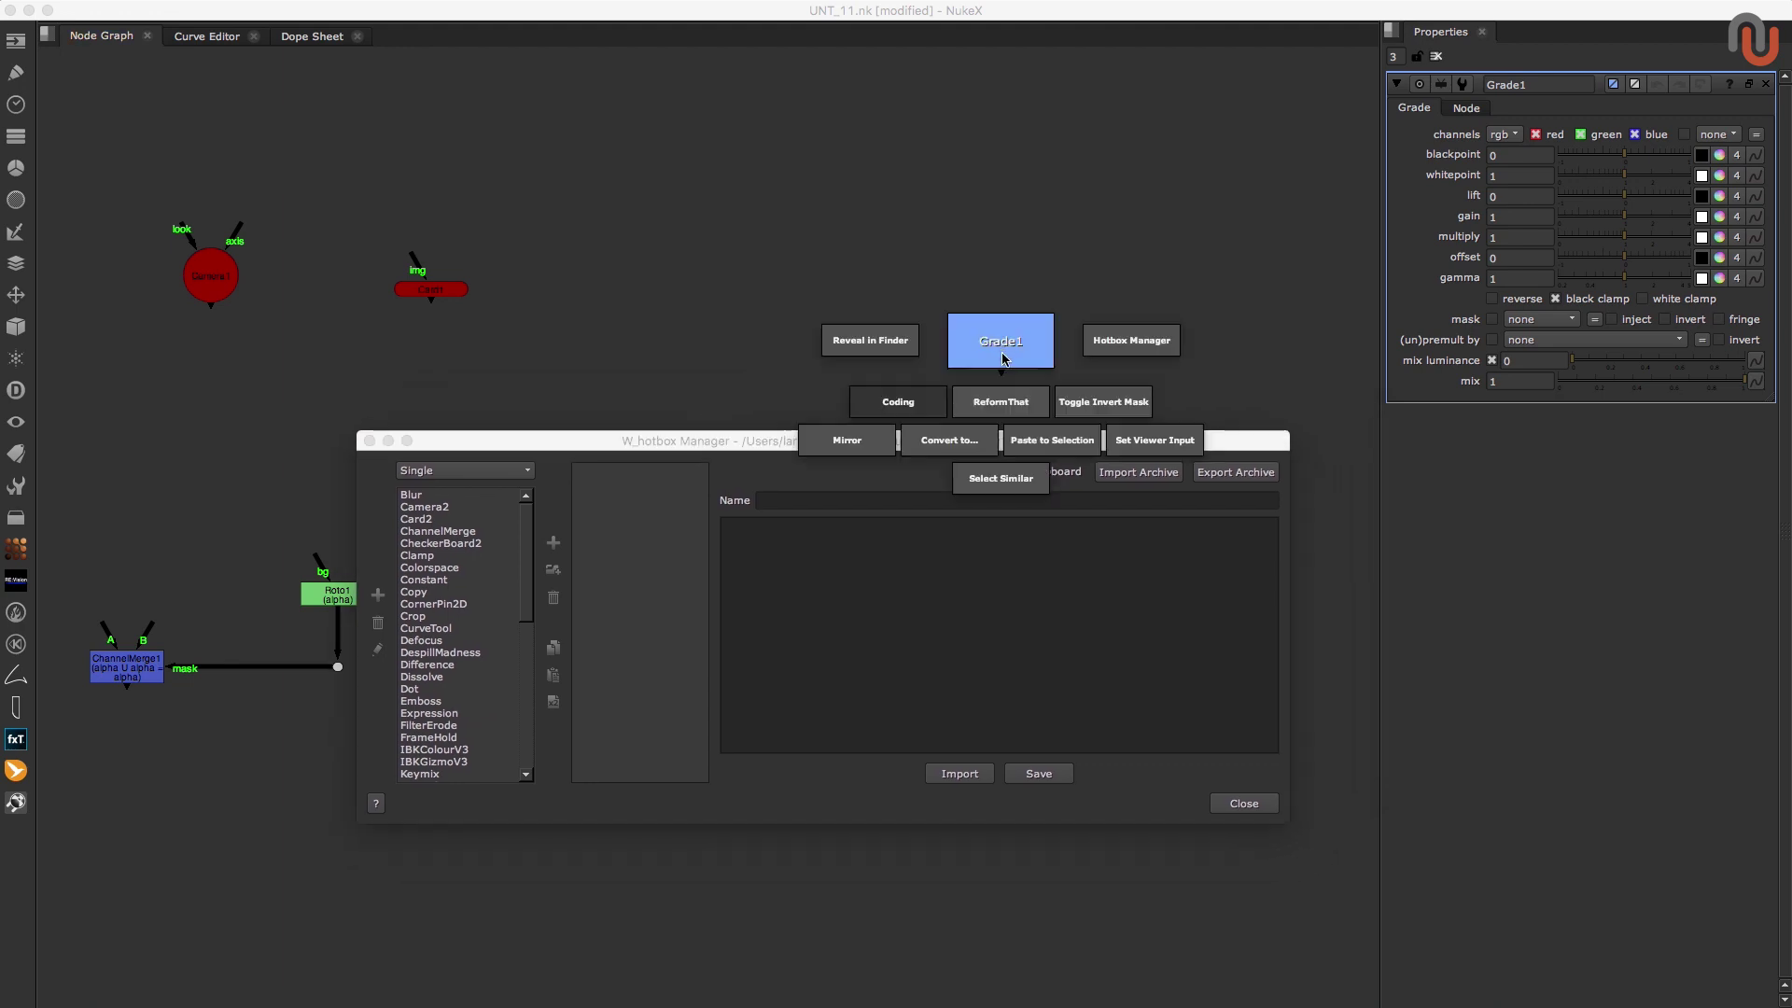
Step: Keep Single scope mode and create a new 'Grade' class entry
click(466, 473)
click(437, 472)
click(377, 593)
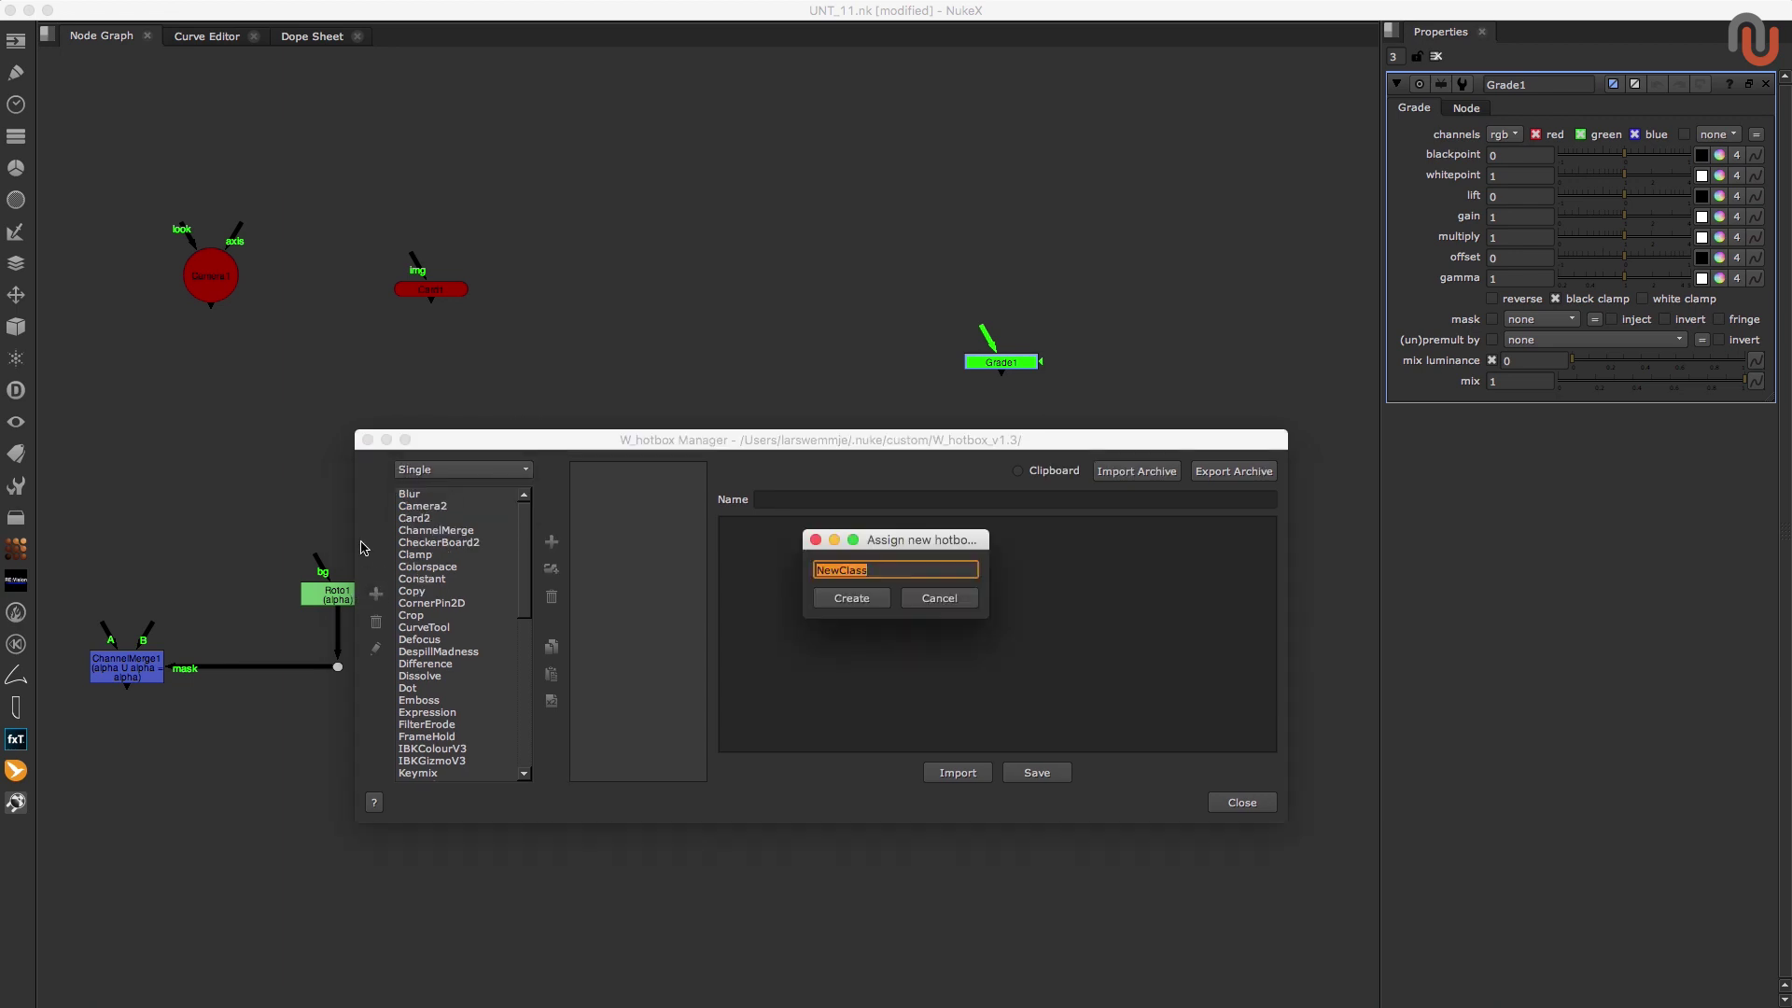
text(Grade)
click(852, 598)
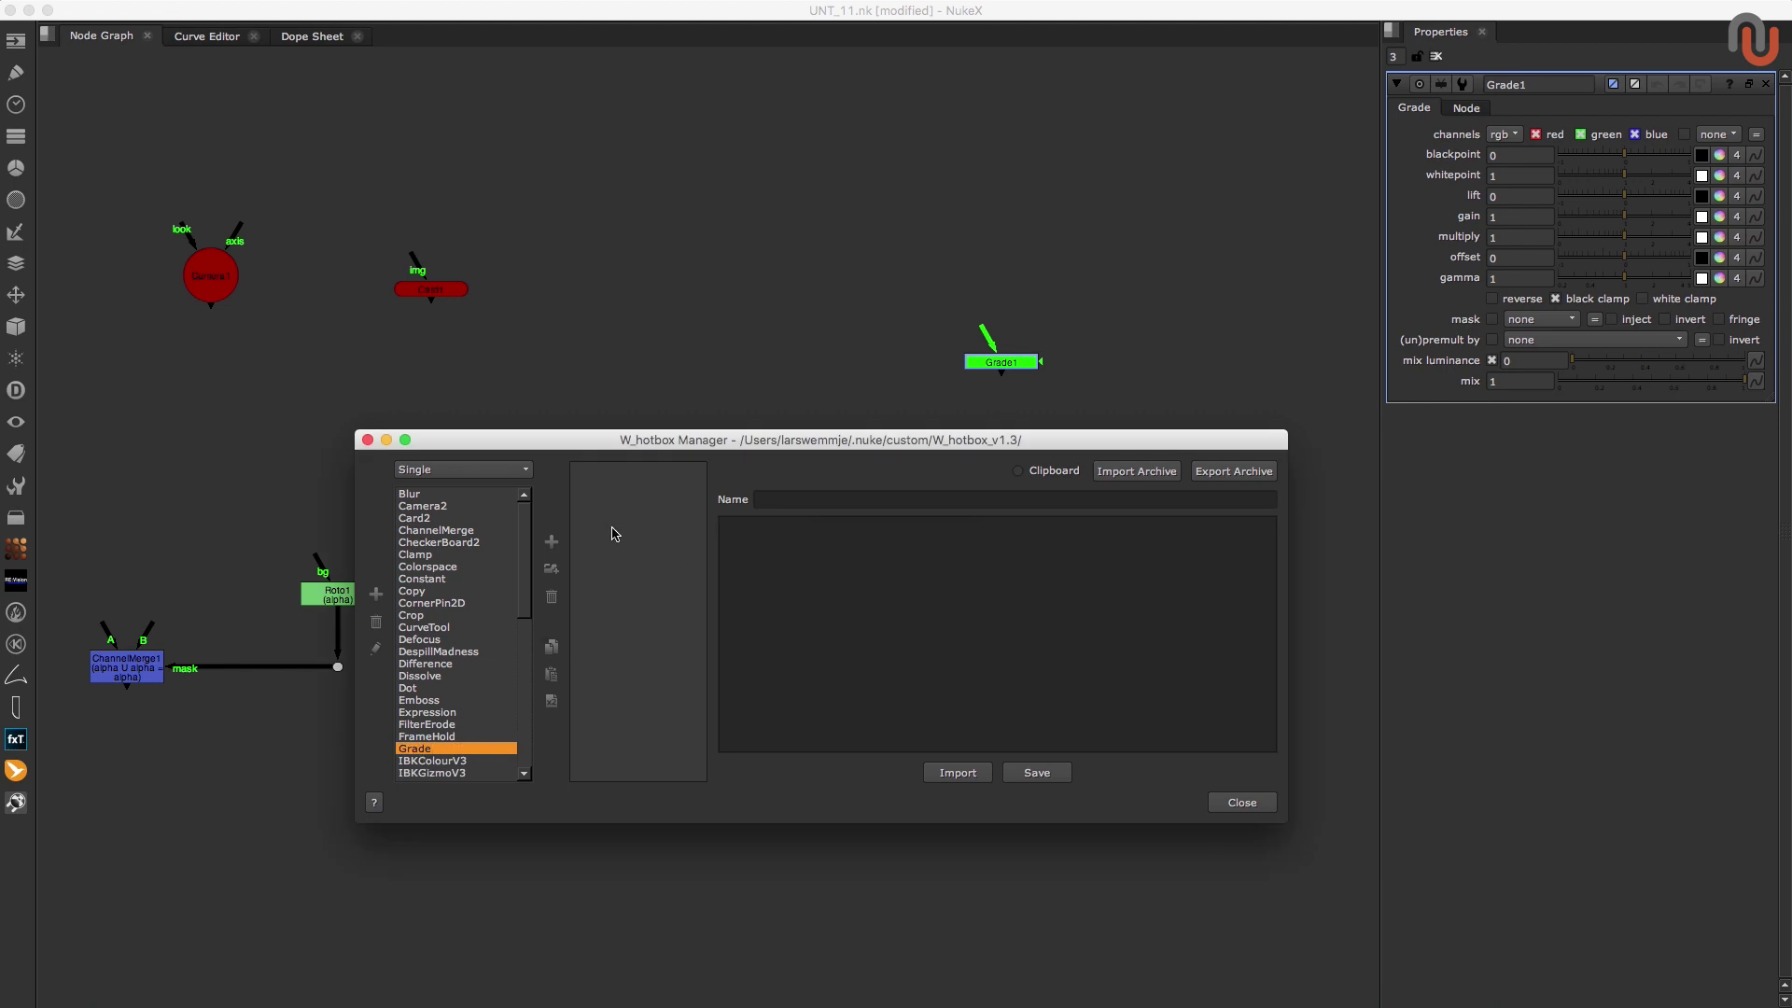
Step: Select the Card1 node, view its full node info, then close it
drag(336, 358, 544, 239)
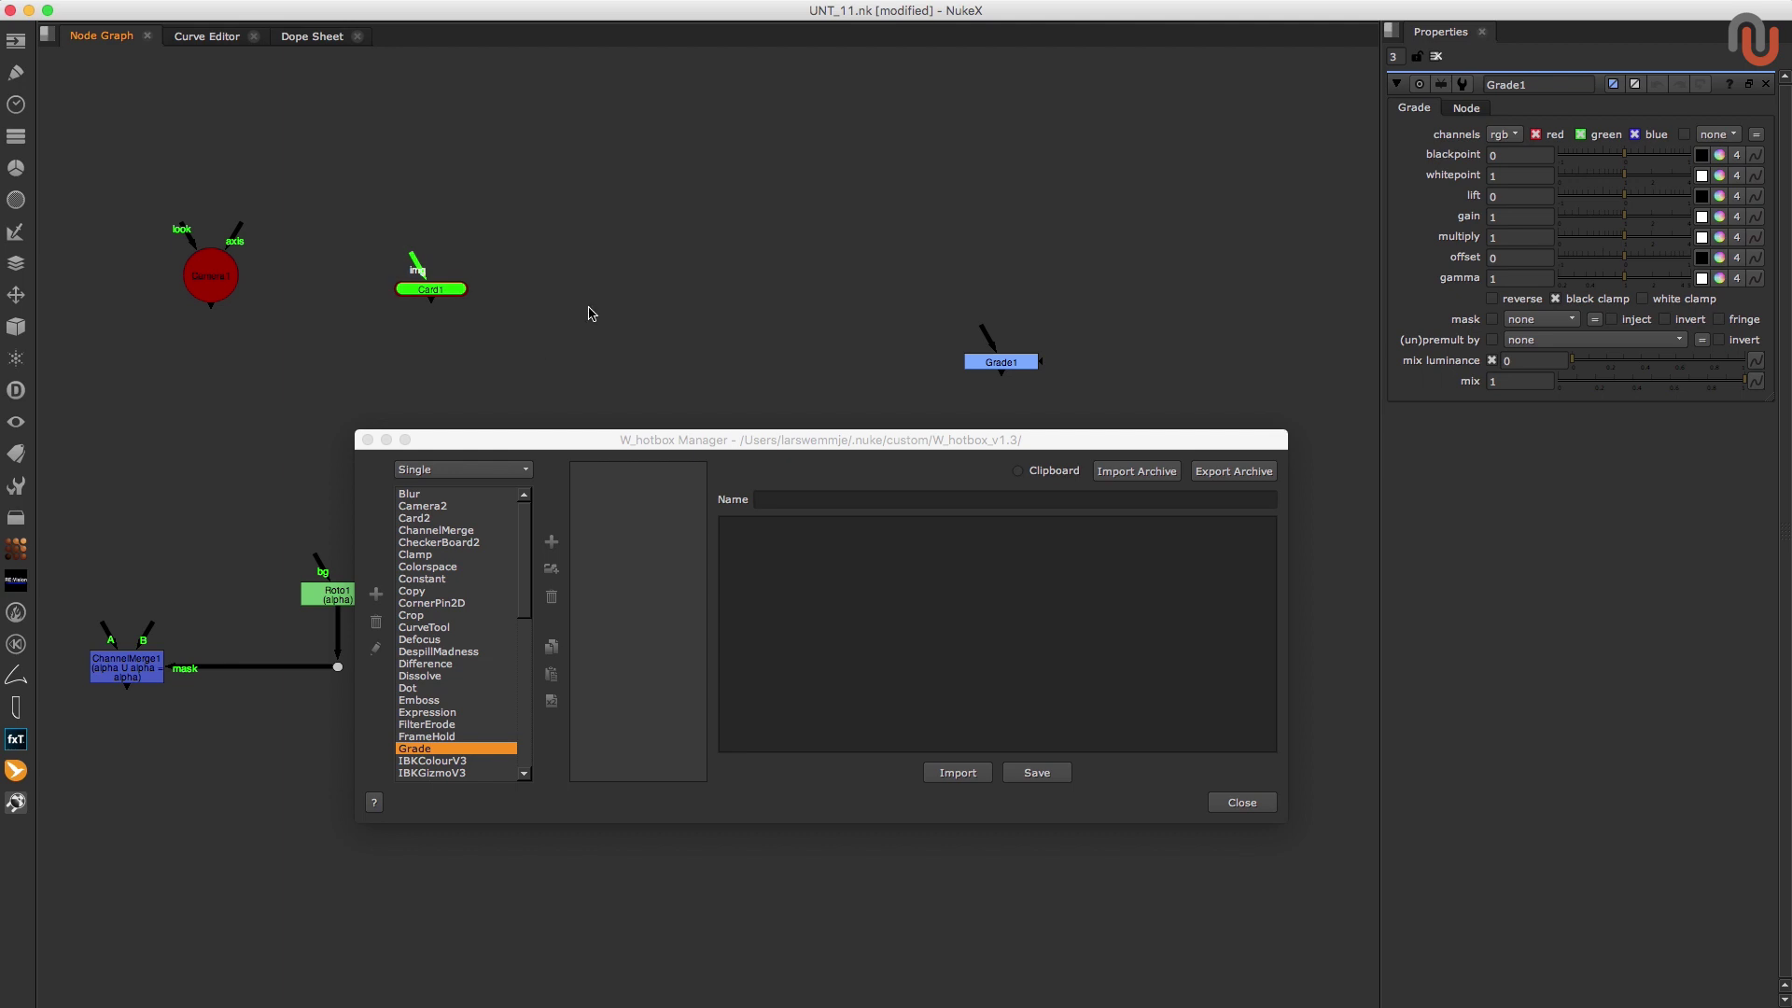
key(i)
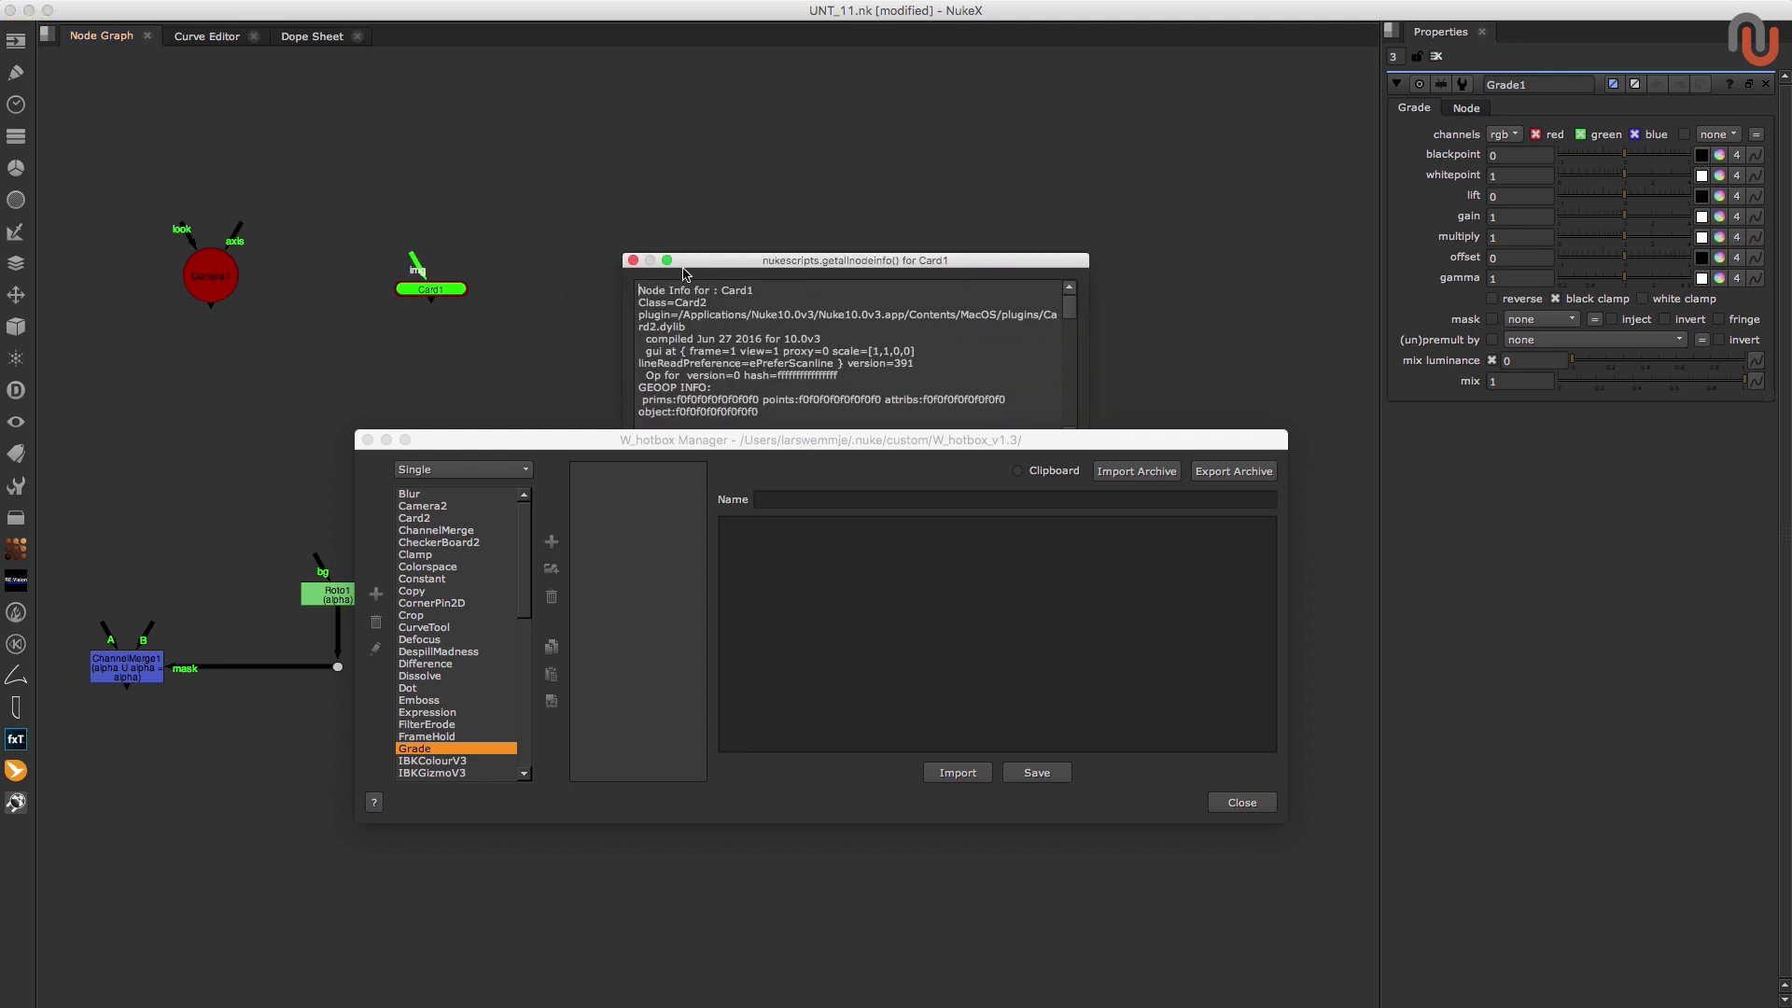
click(633, 261)
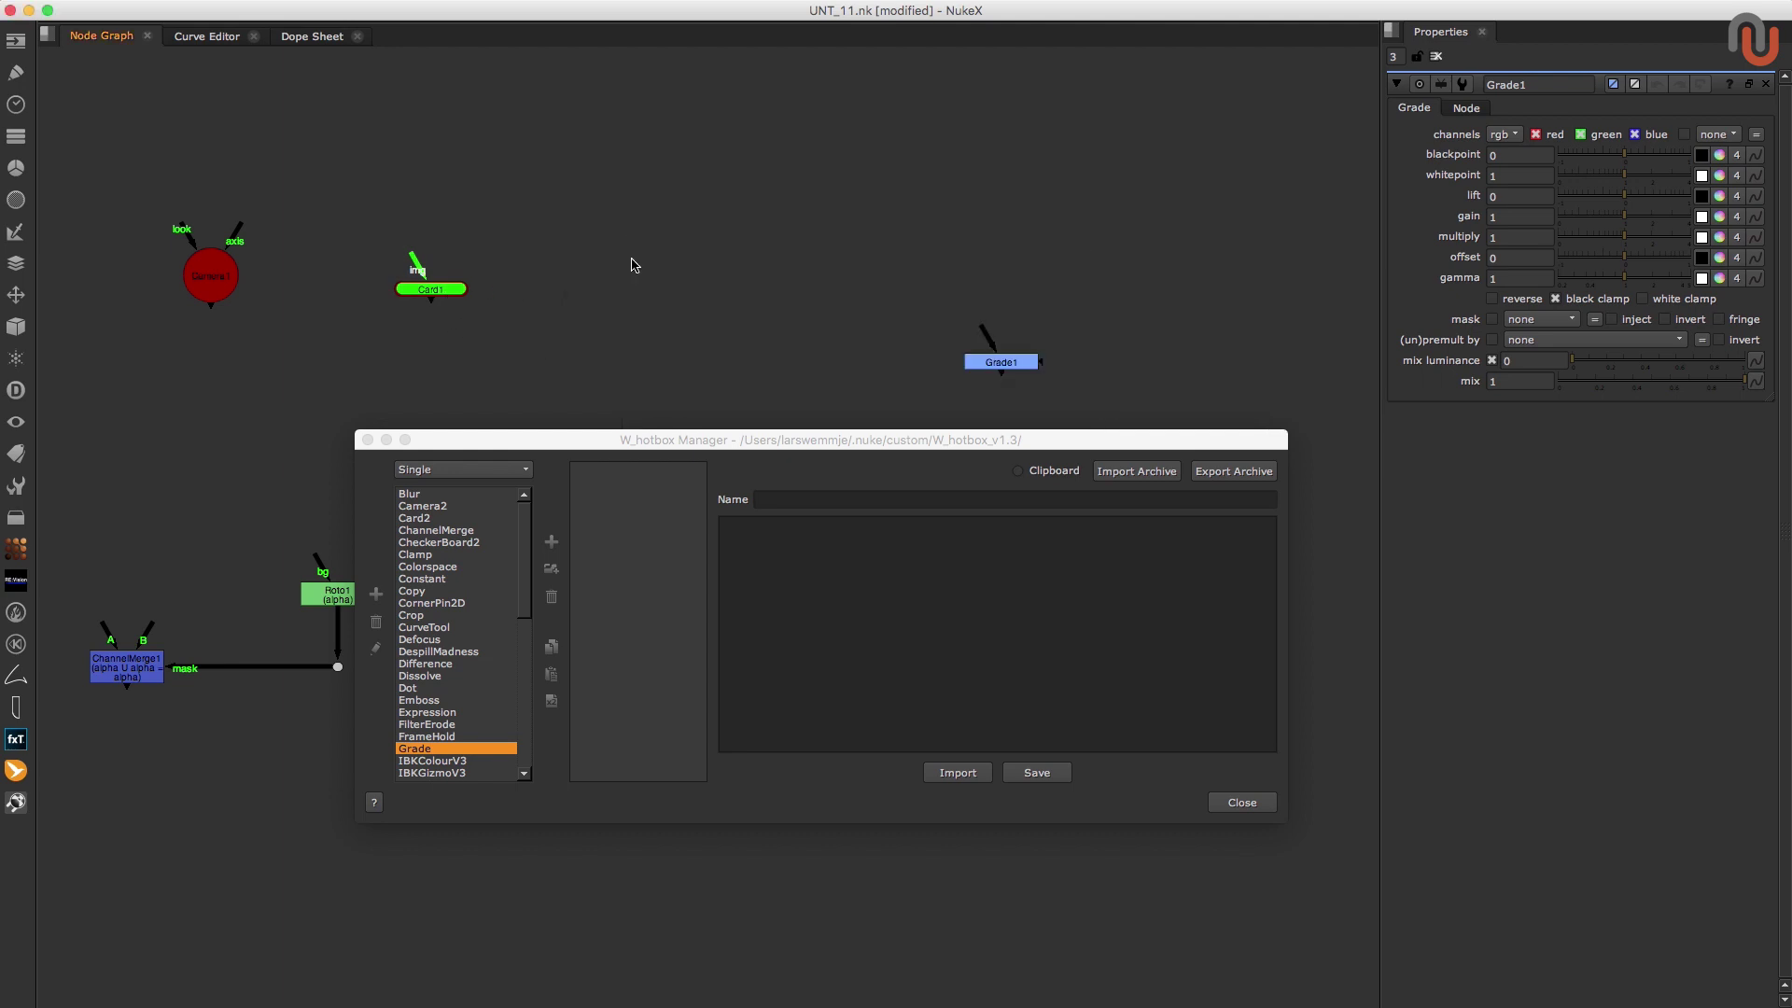
Step: Add three new Grade buttons and rename and save the first as alpha
click(552, 543)
double_click(553, 543)
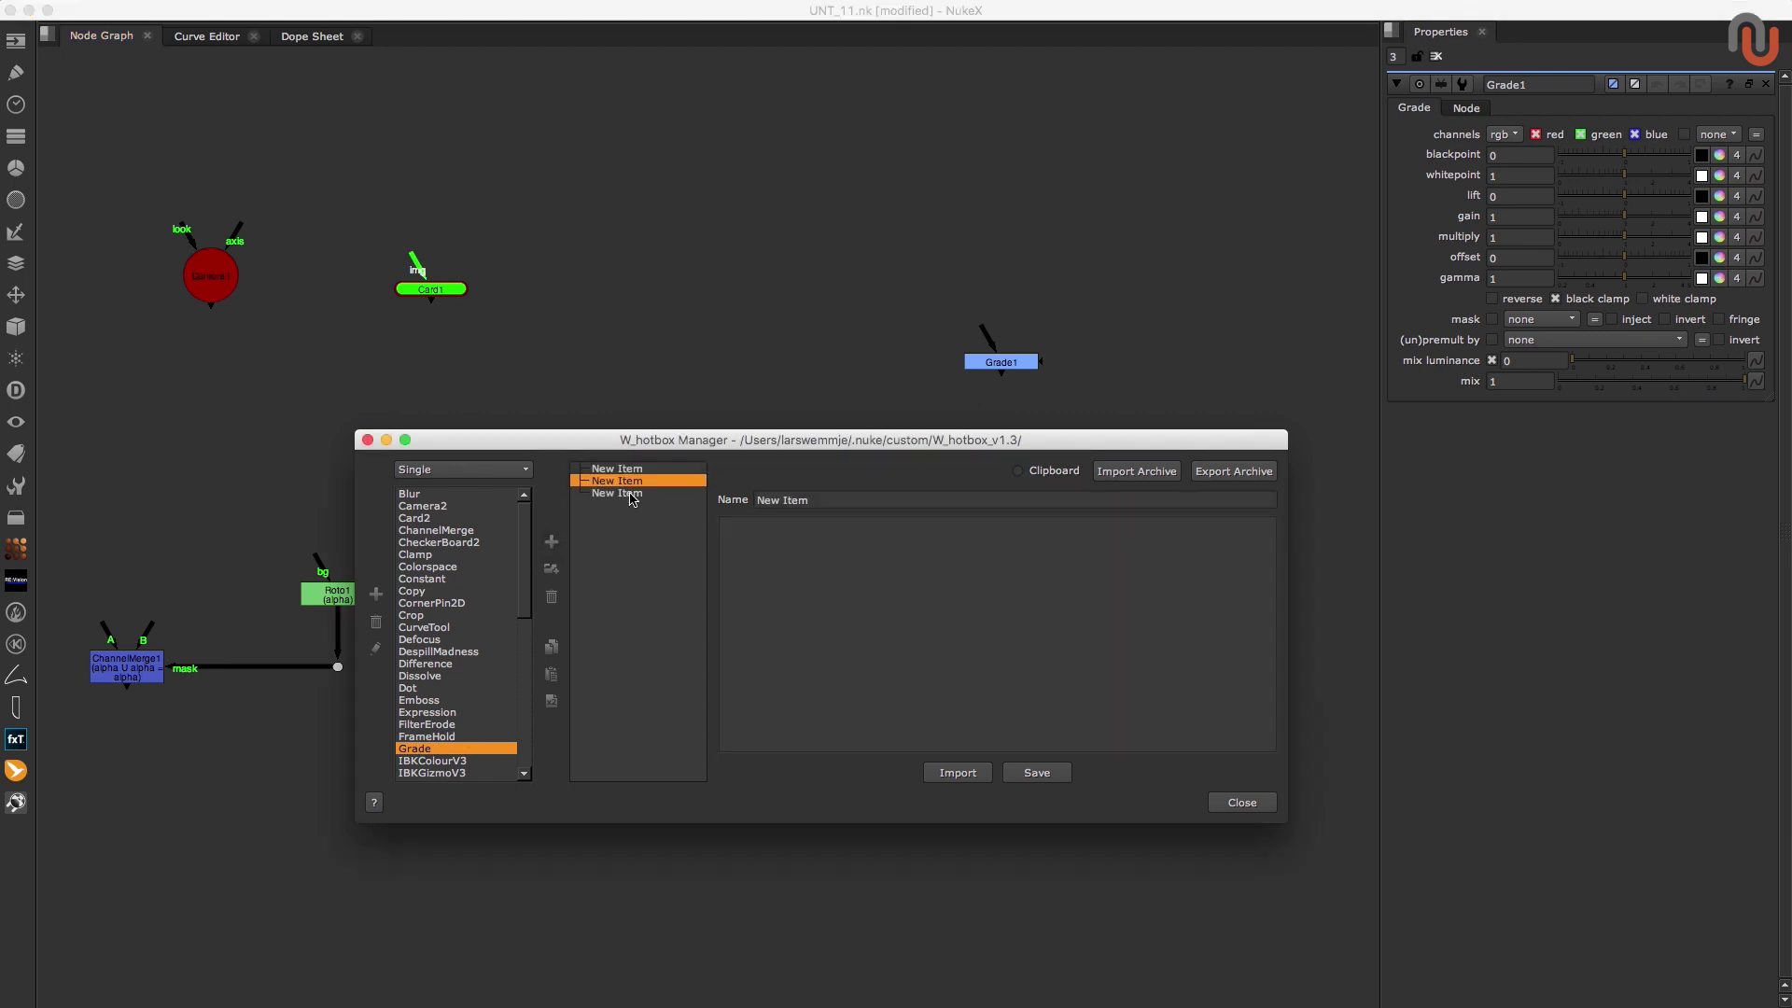
click(634, 494)
triple_click(829, 498)
text(alpha)
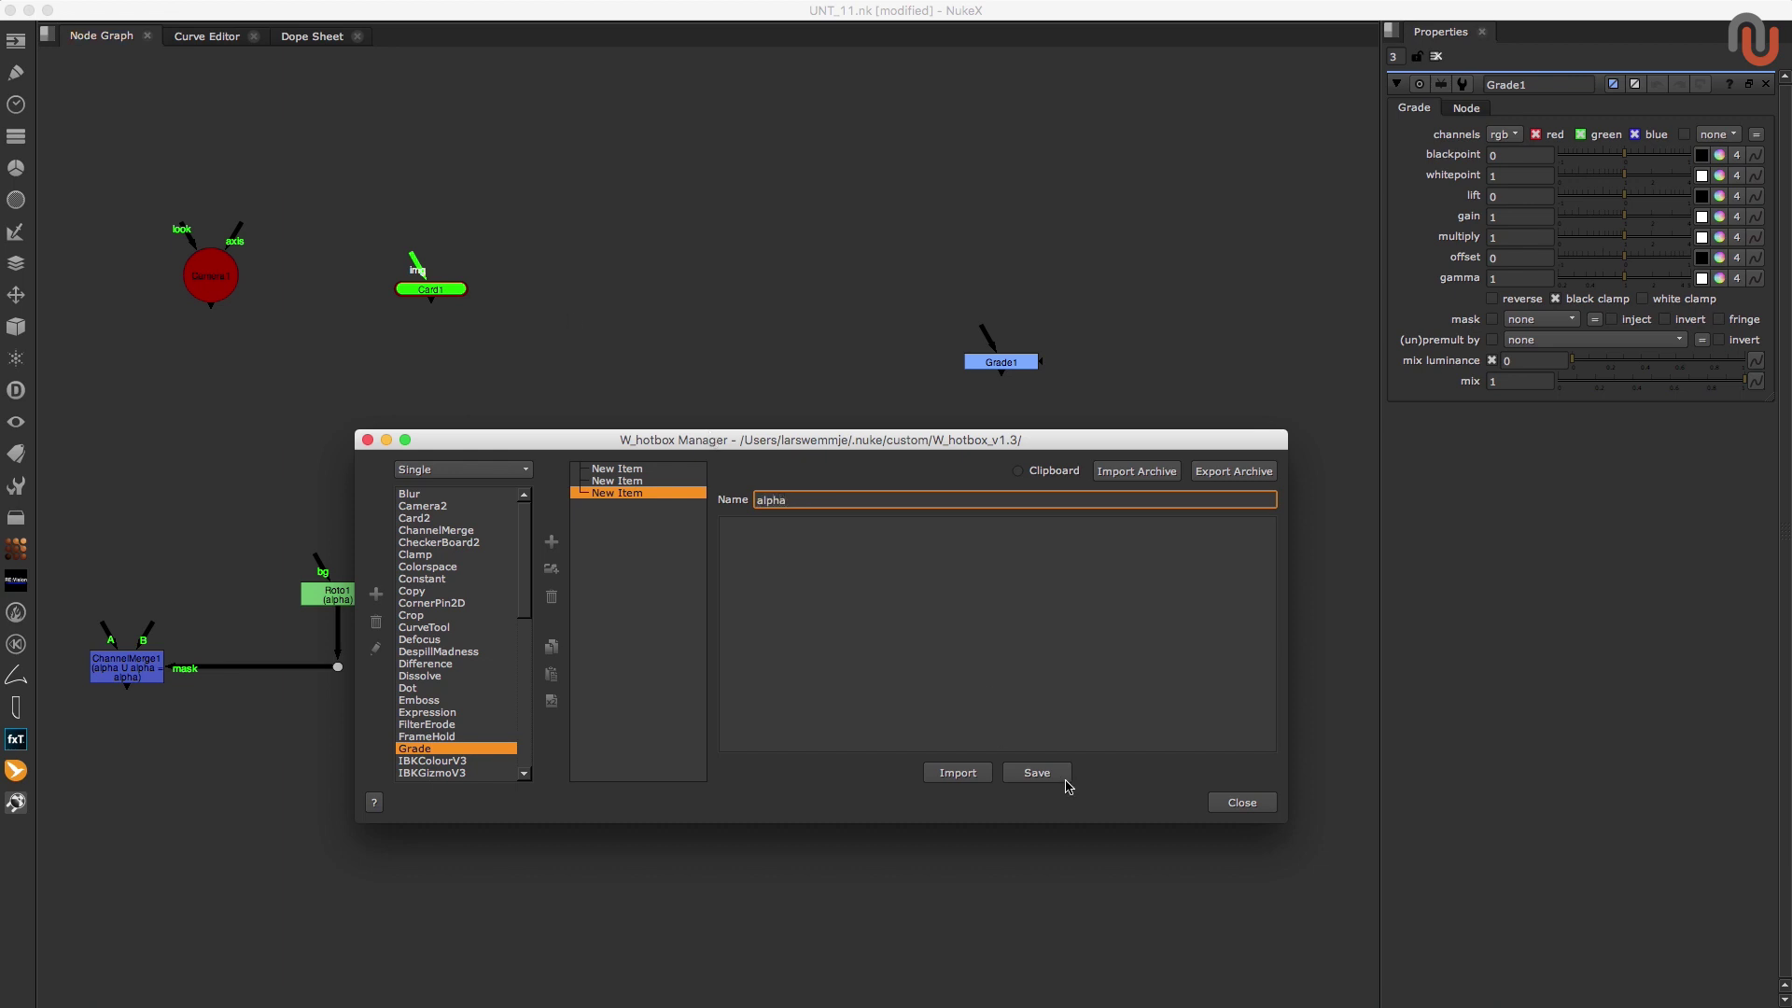
click(1063, 773)
Step: Rename and save the other two new buttons as rgb and rgba
click(658, 481)
triple_click(803, 500)
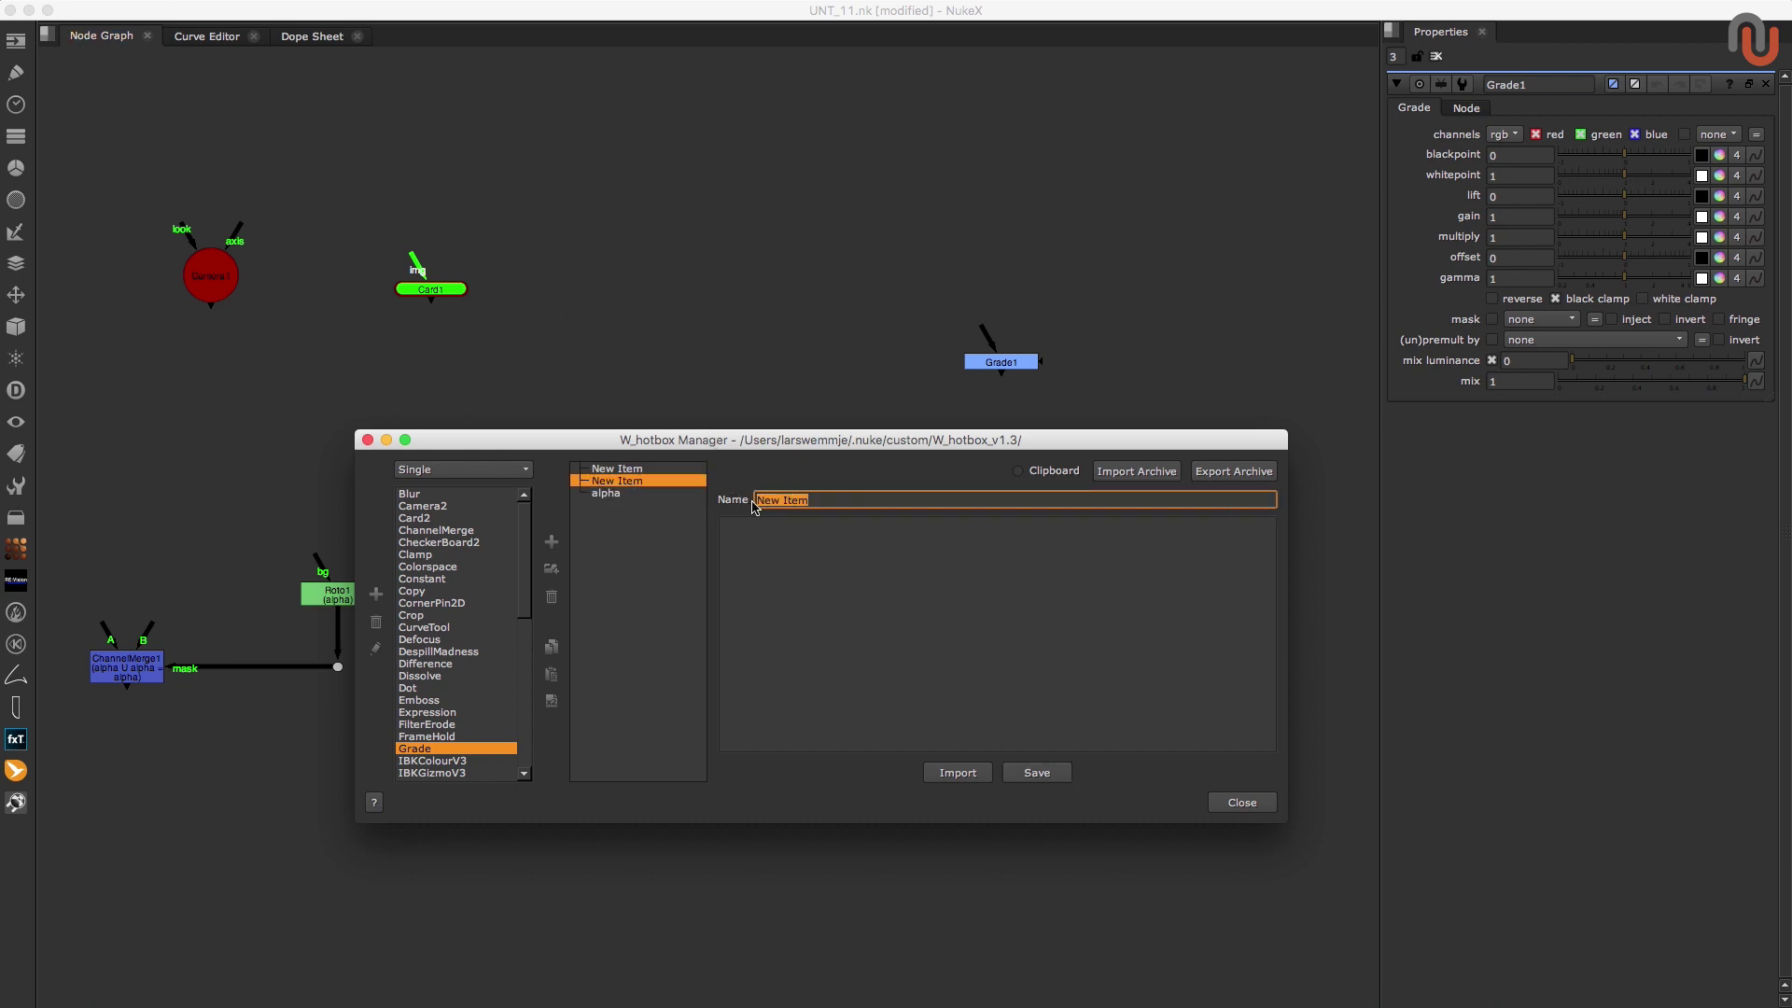
text(rgb)
click(1060, 776)
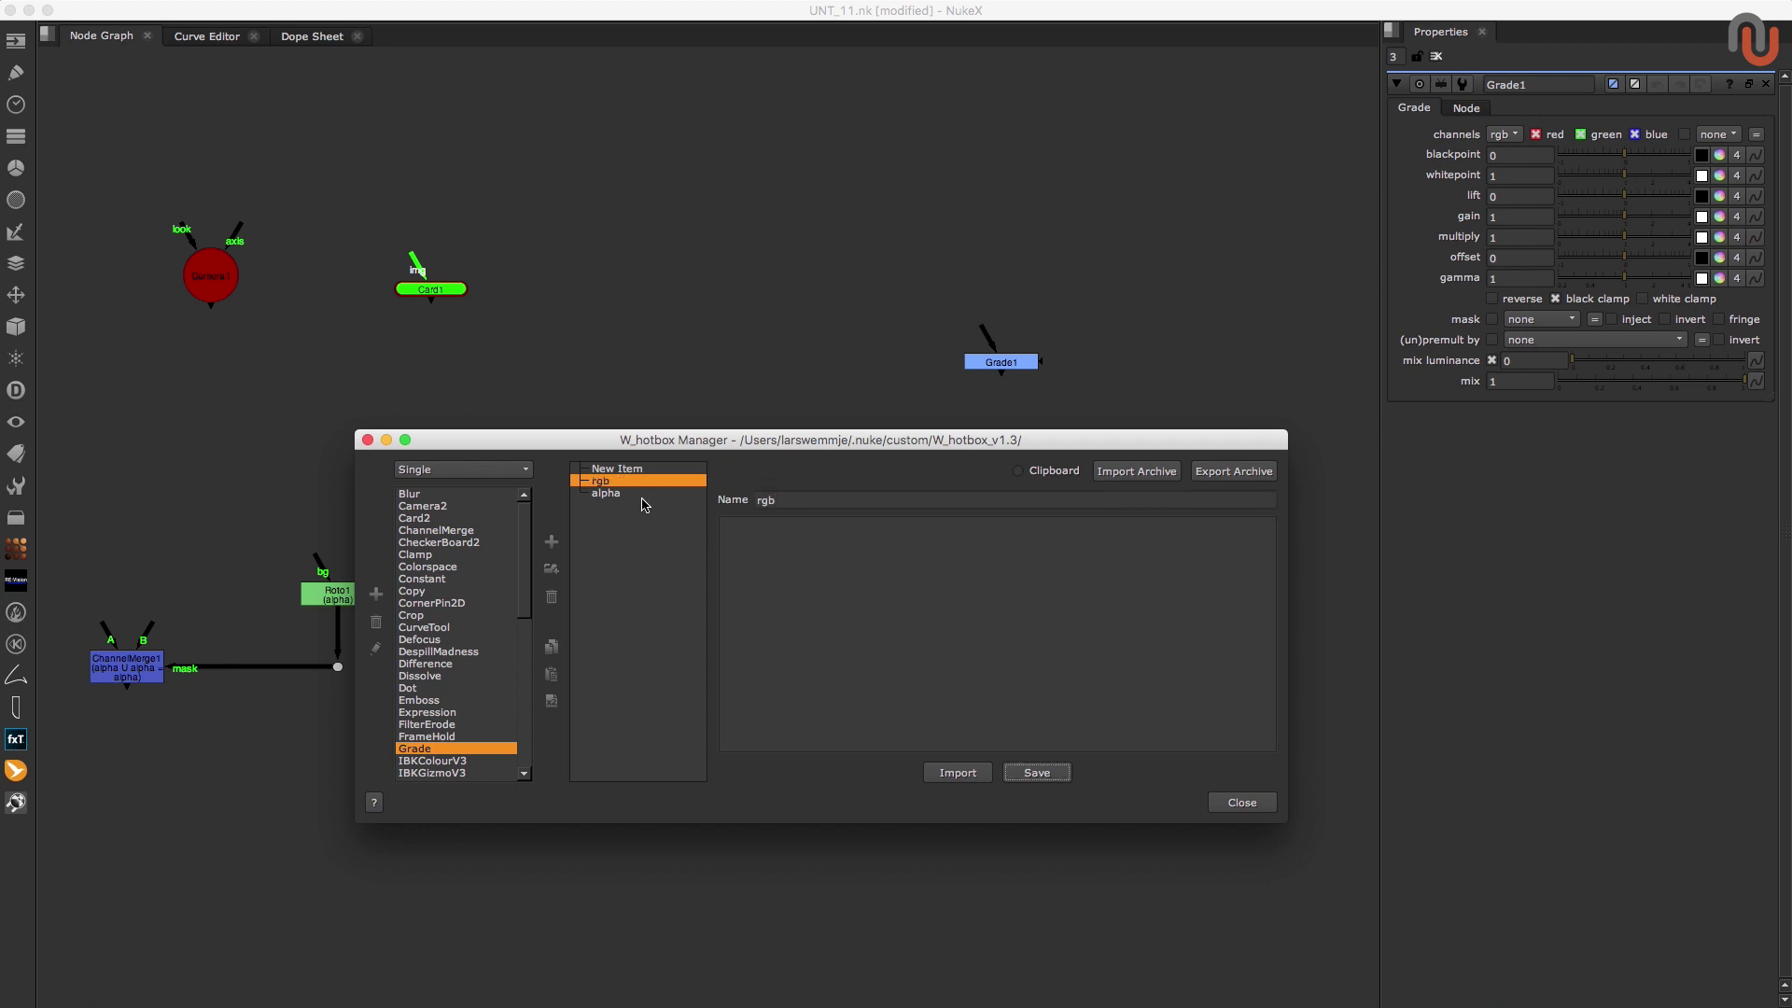
click(667, 468)
triple_click(760, 500)
text(rgba)
click(1038, 773)
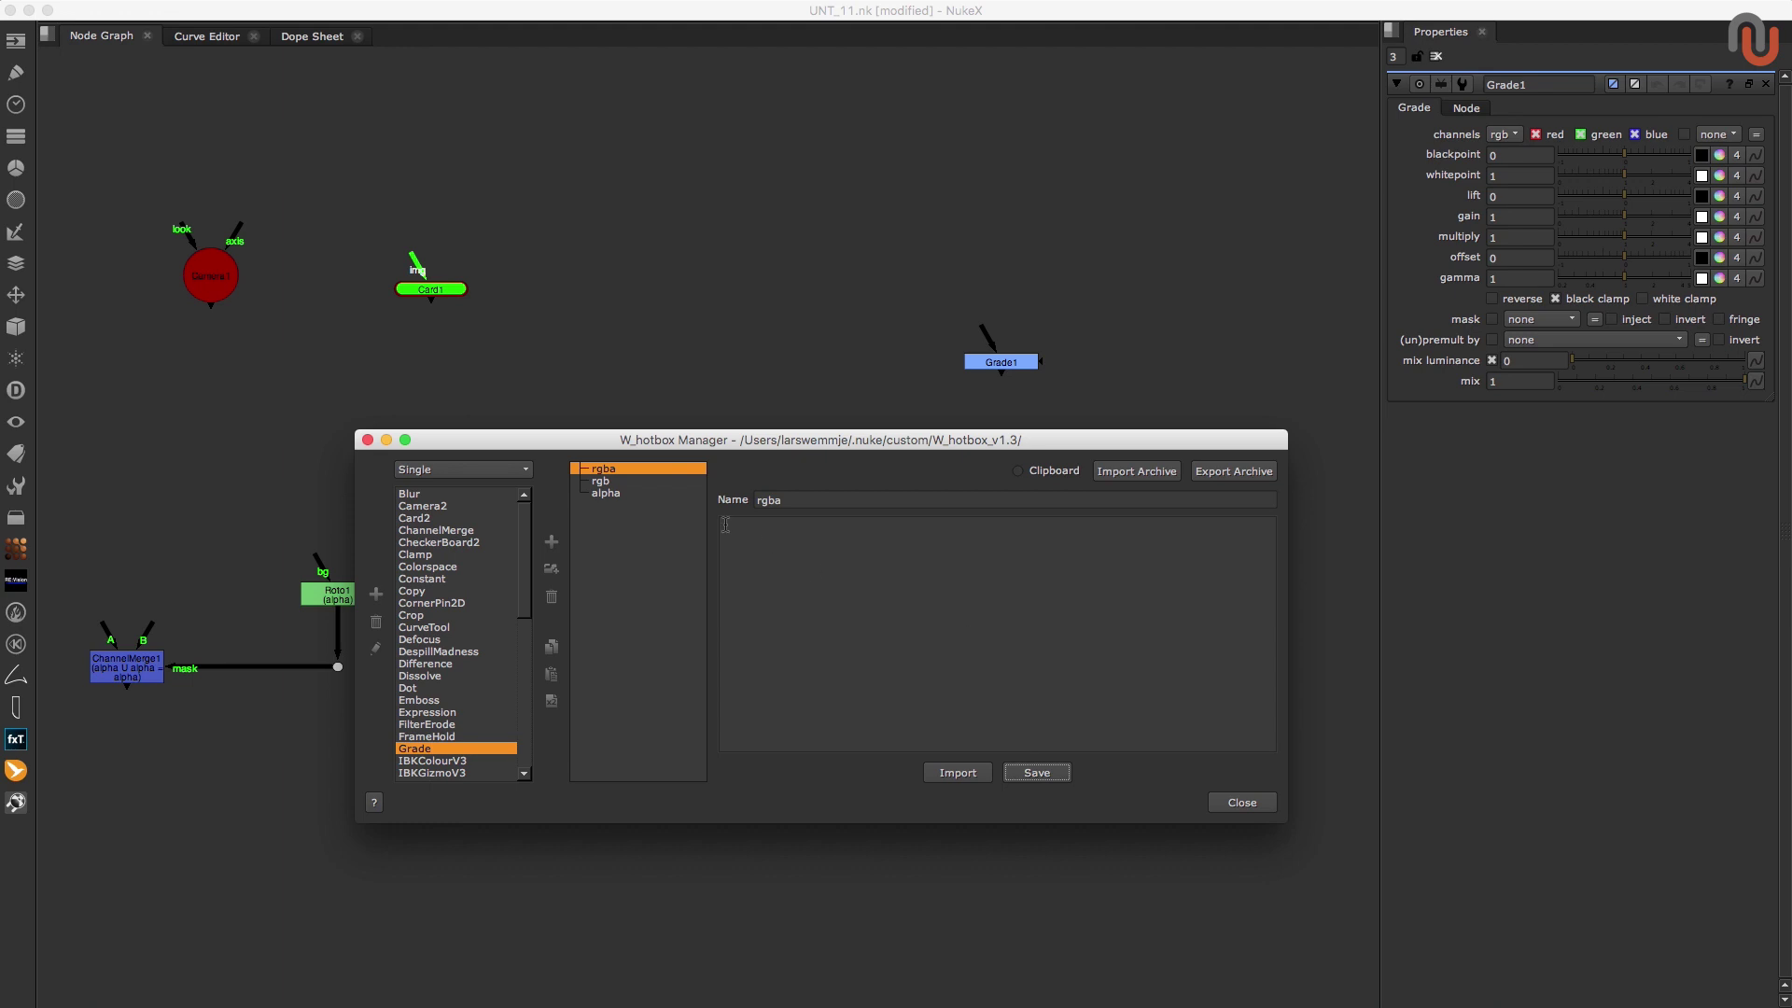
drag(719, 439, 702, 433)
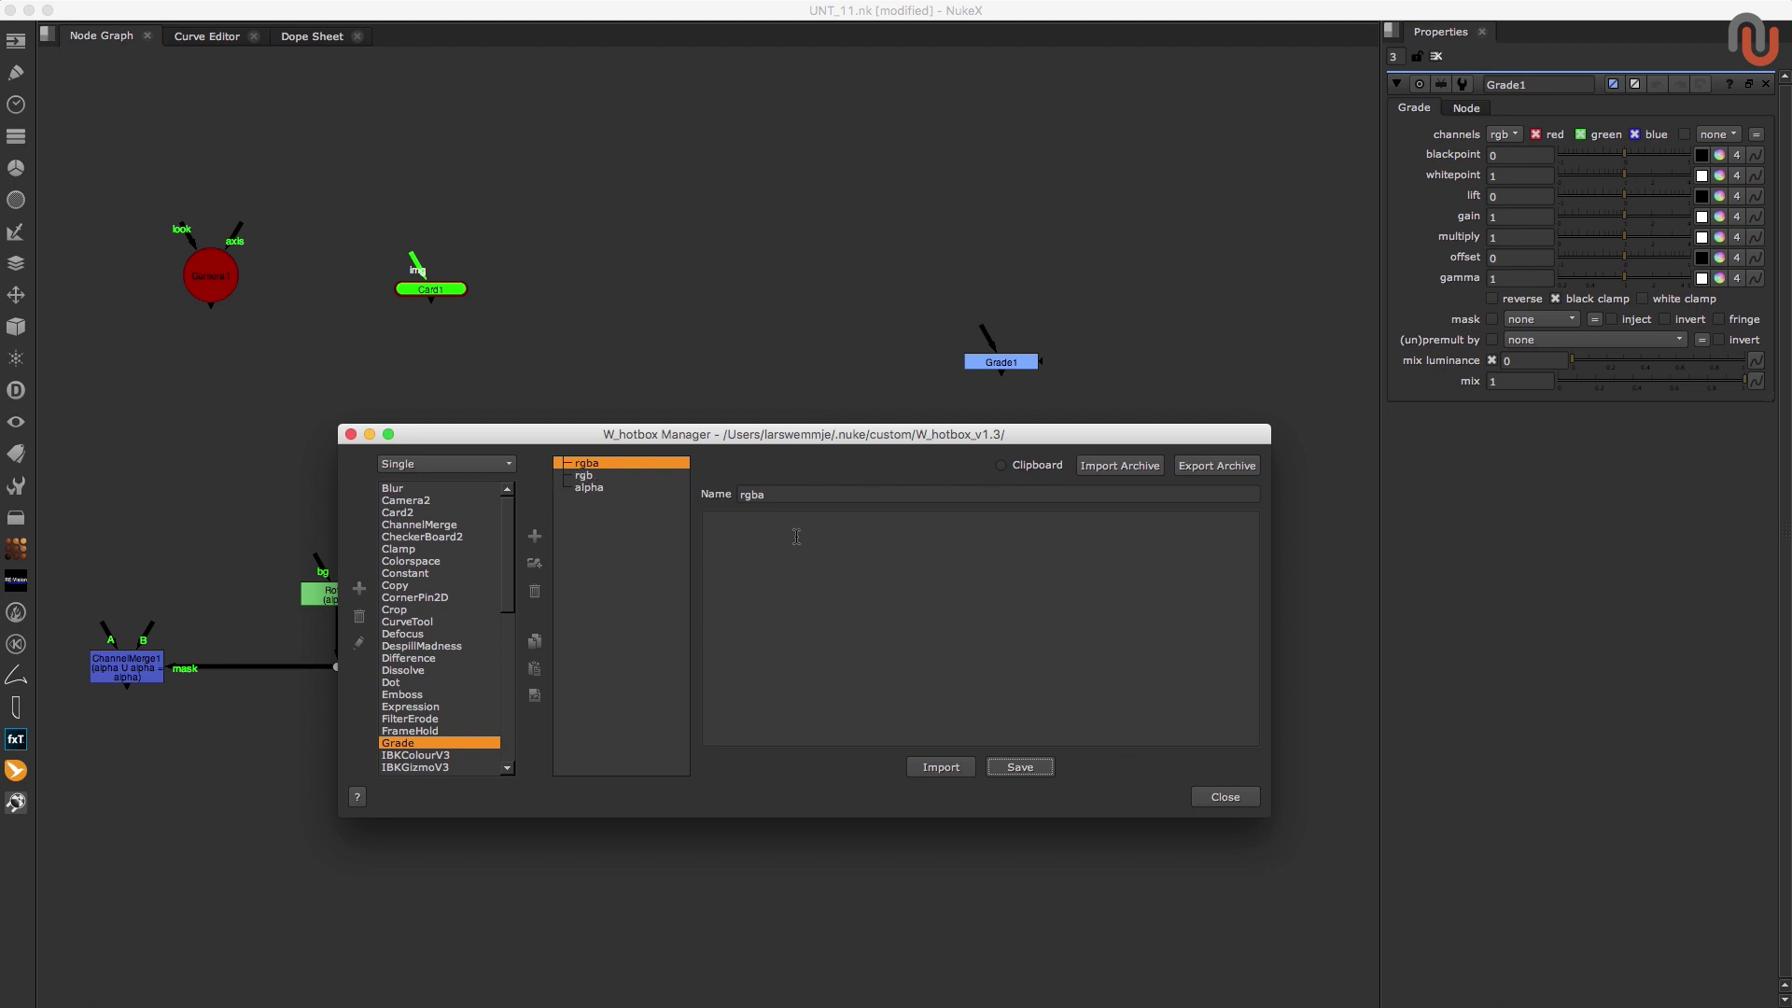
Step: Copy the Constant rgba button's two-line script into the Grade rgba button and save
click(452, 573)
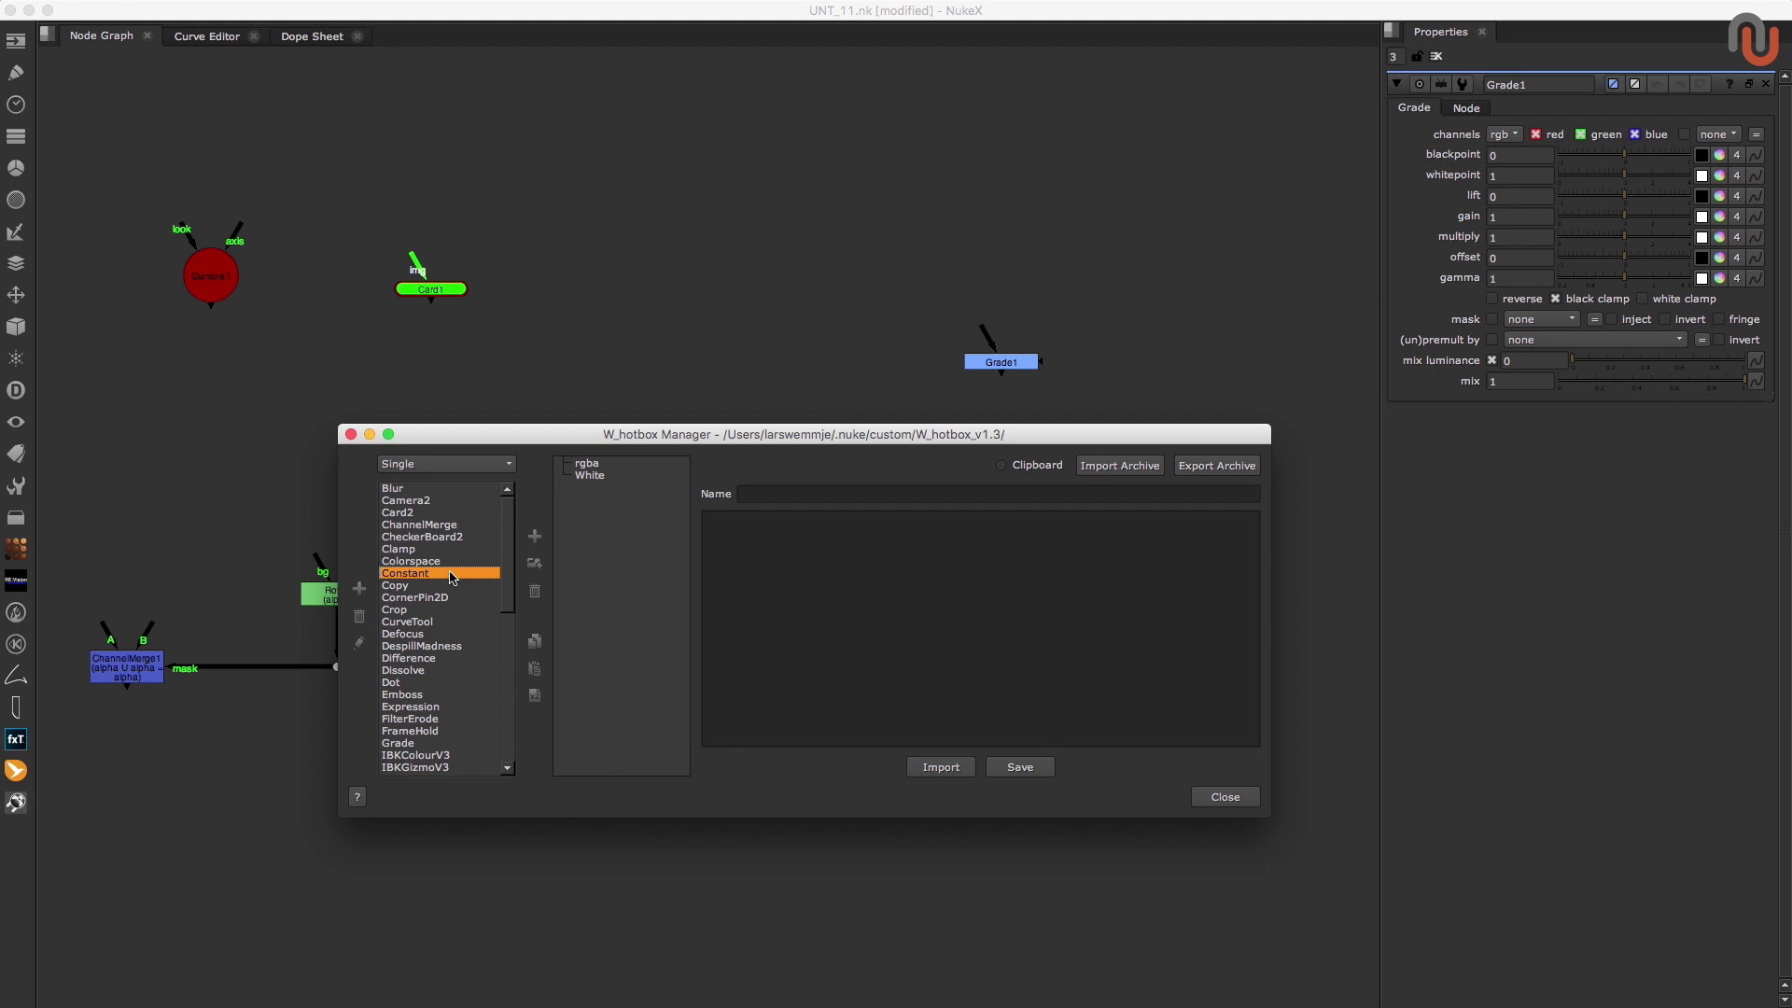
click(621, 464)
drag(971, 527, 688, 516)
key(super+c)
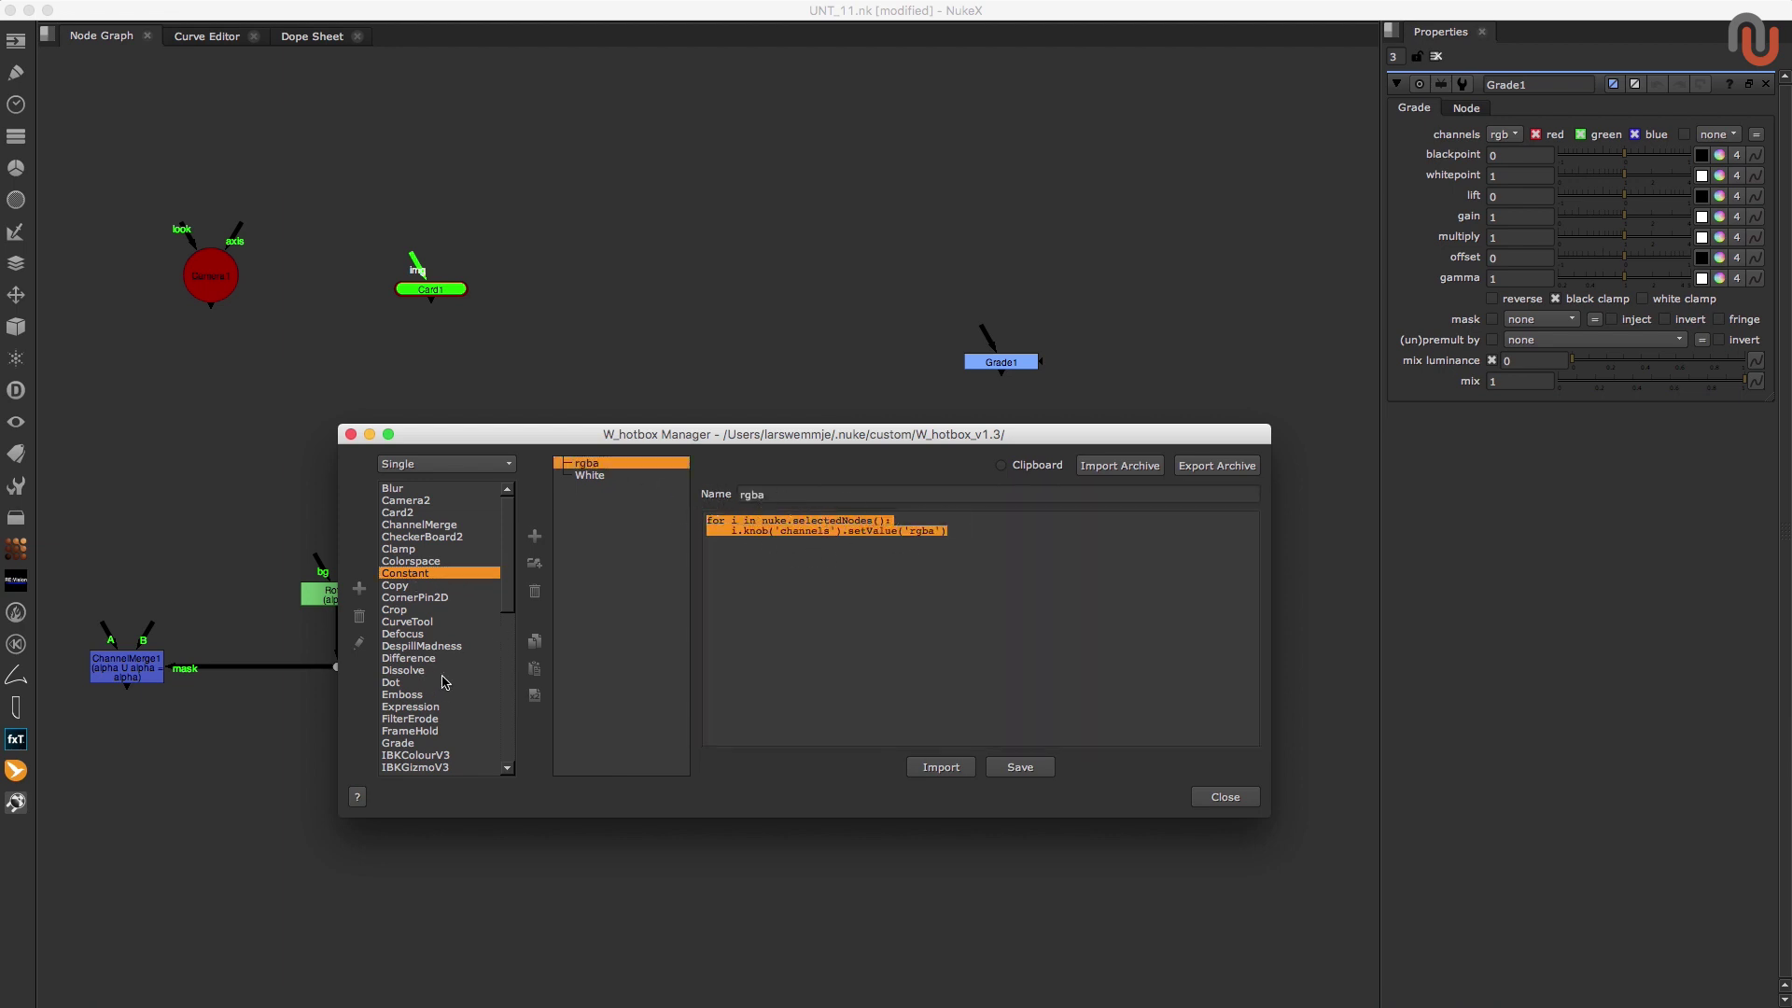
click(433, 744)
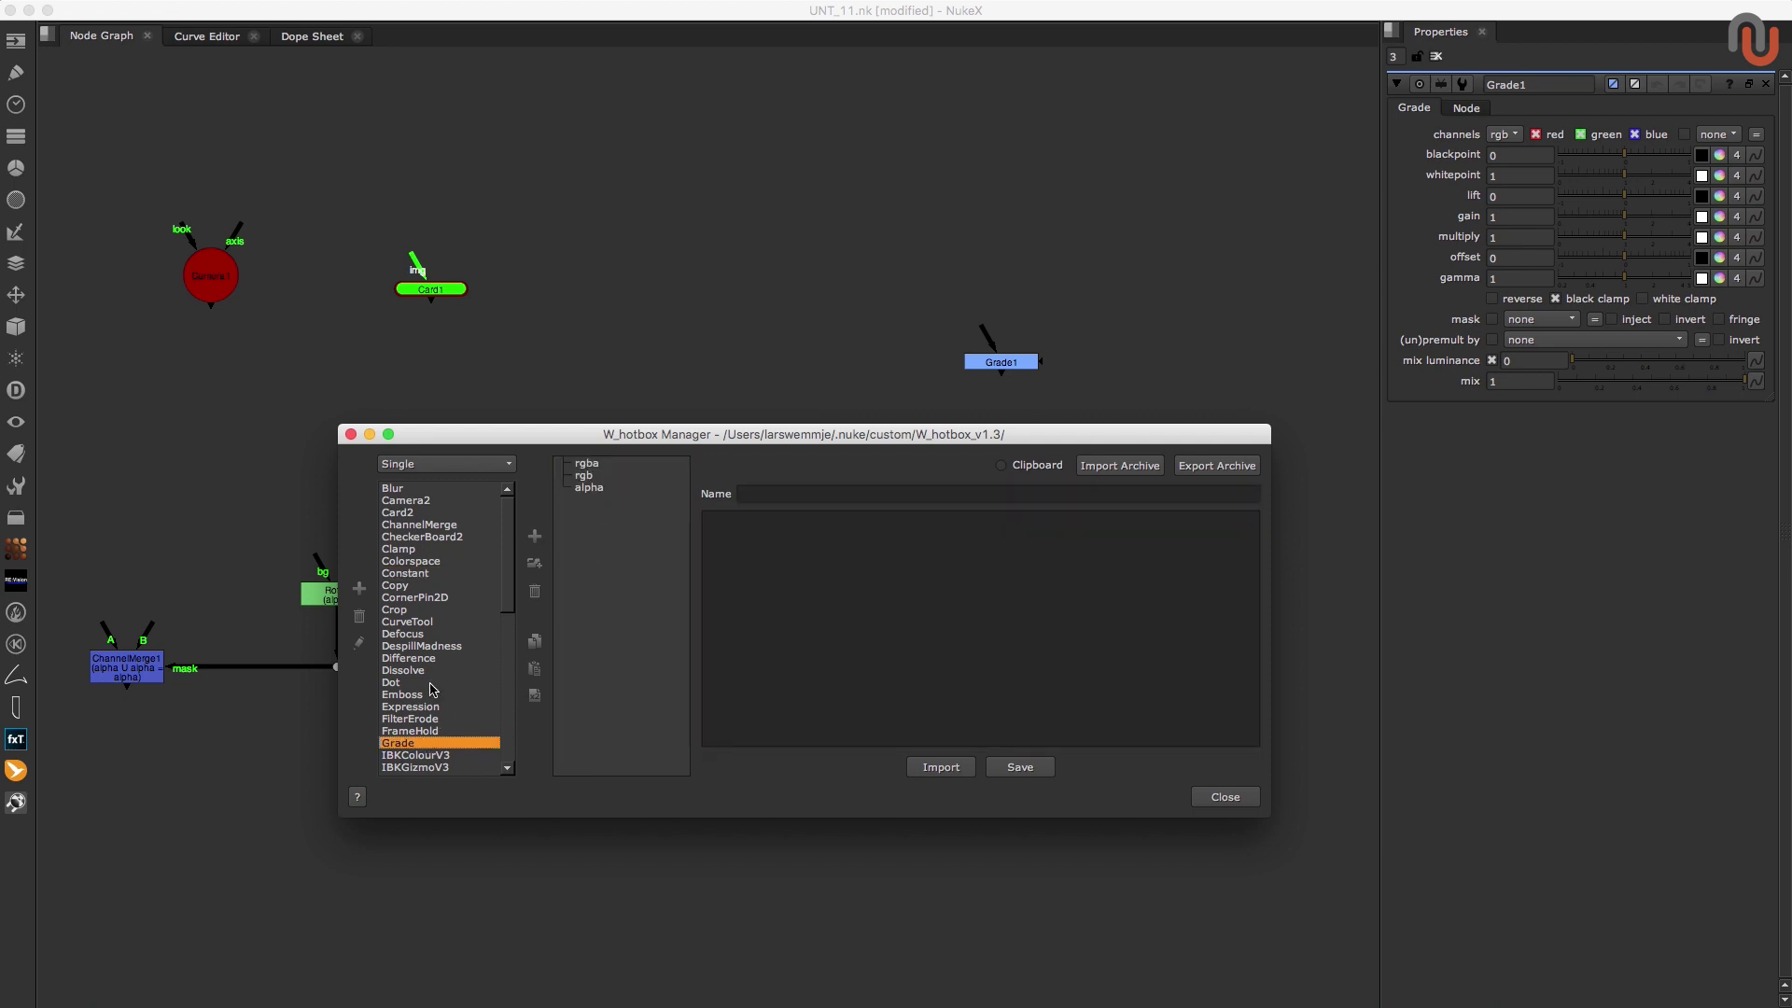
click(623, 464)
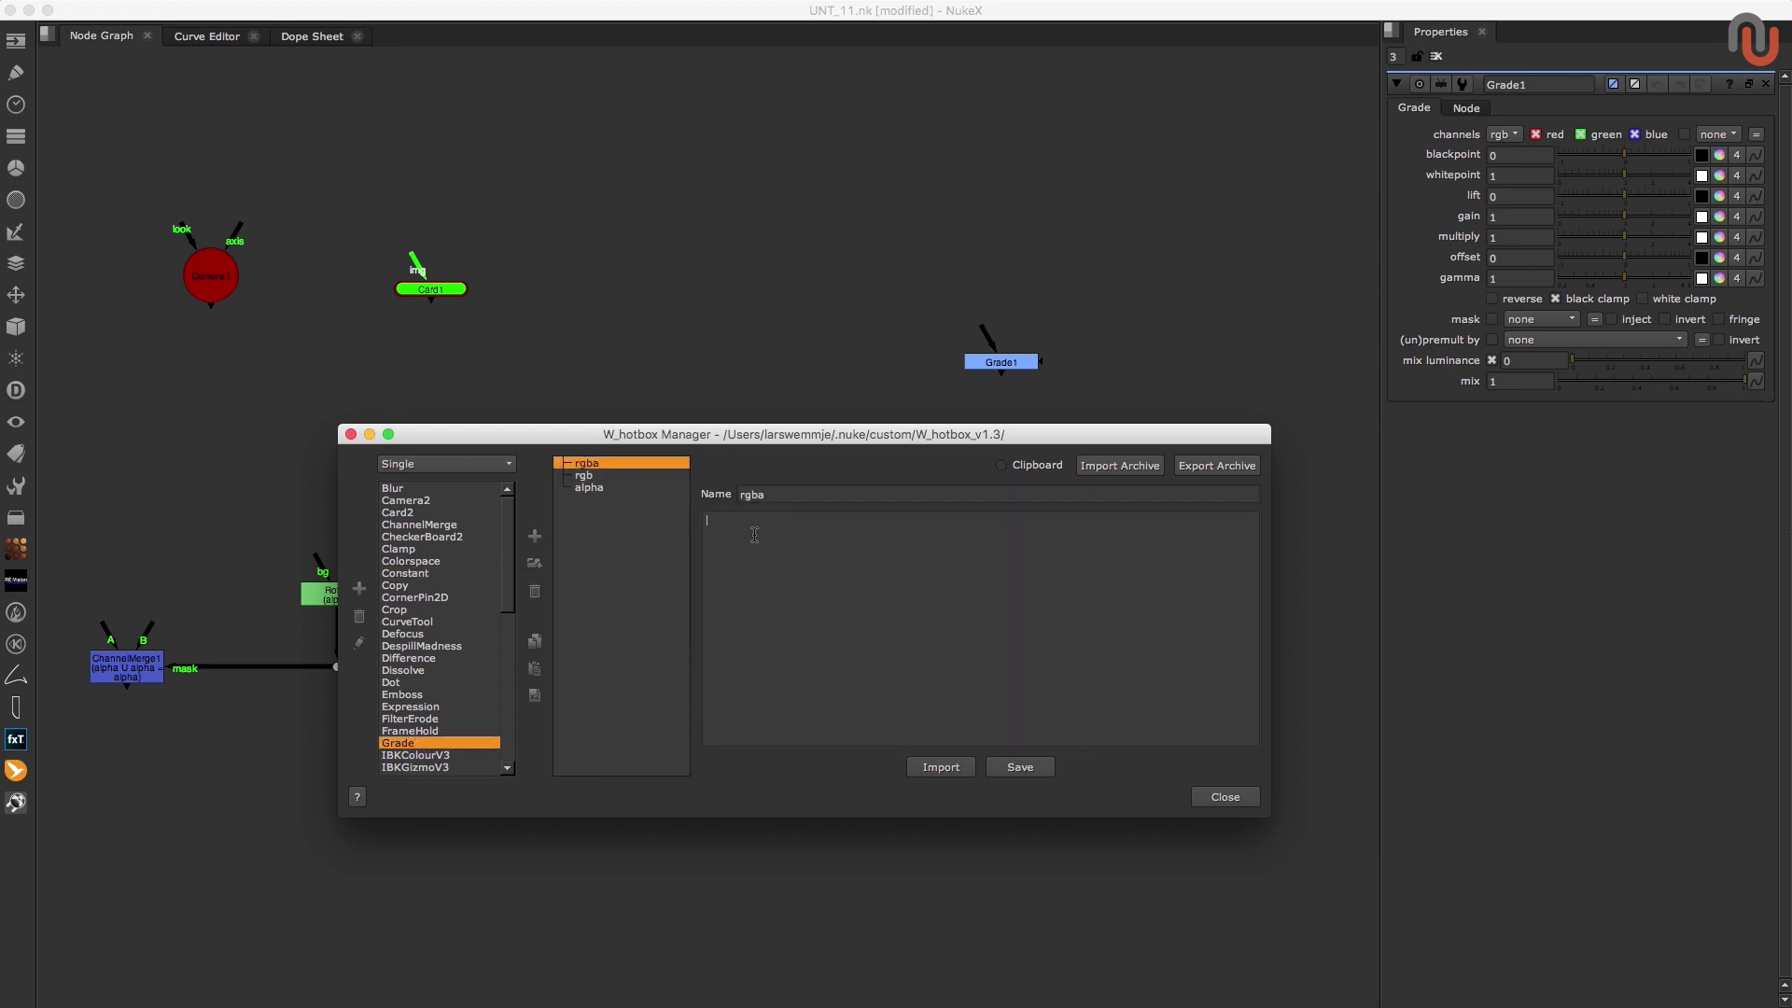
key(super+v)
click(1020, 766)
Step: Paste the script into the rgb button, changing the channel value to rgb, and save
click(584, 475)
click(771, 555)
key(super+v)
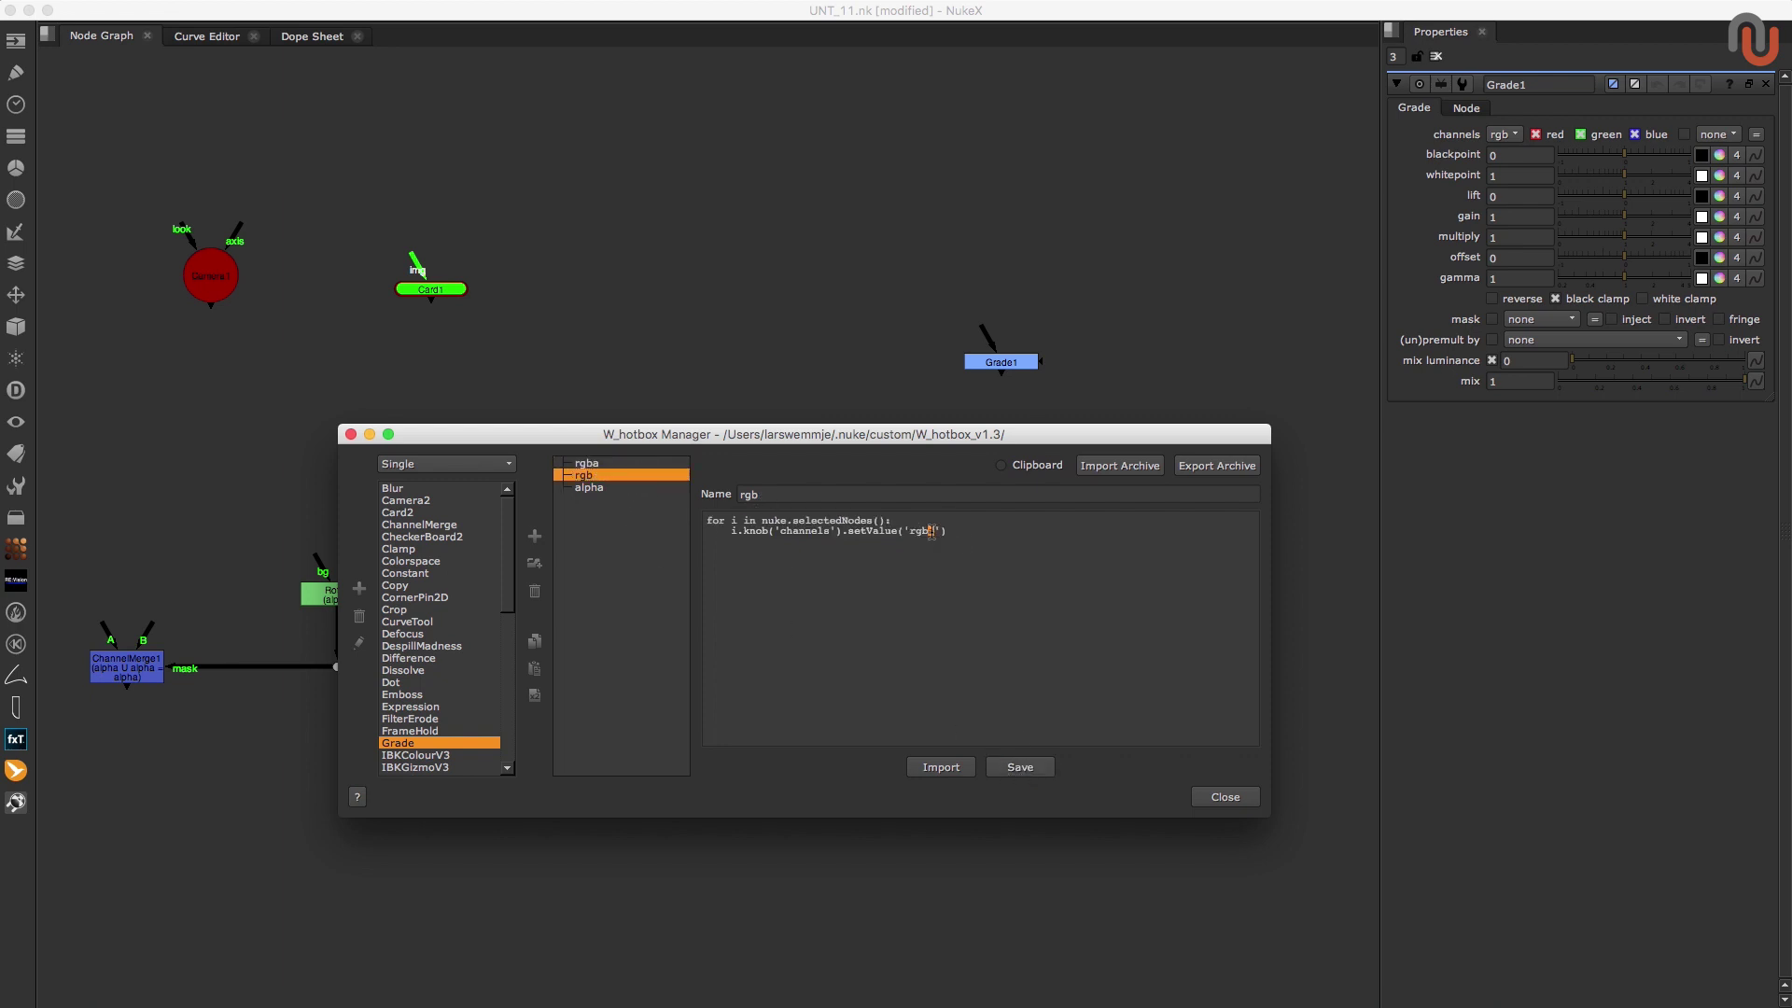
key(BackSpace)
click(1021, 767)
Step: Paste the script into the alpha button with the channel value set to alpha, and save
click(607, 487)
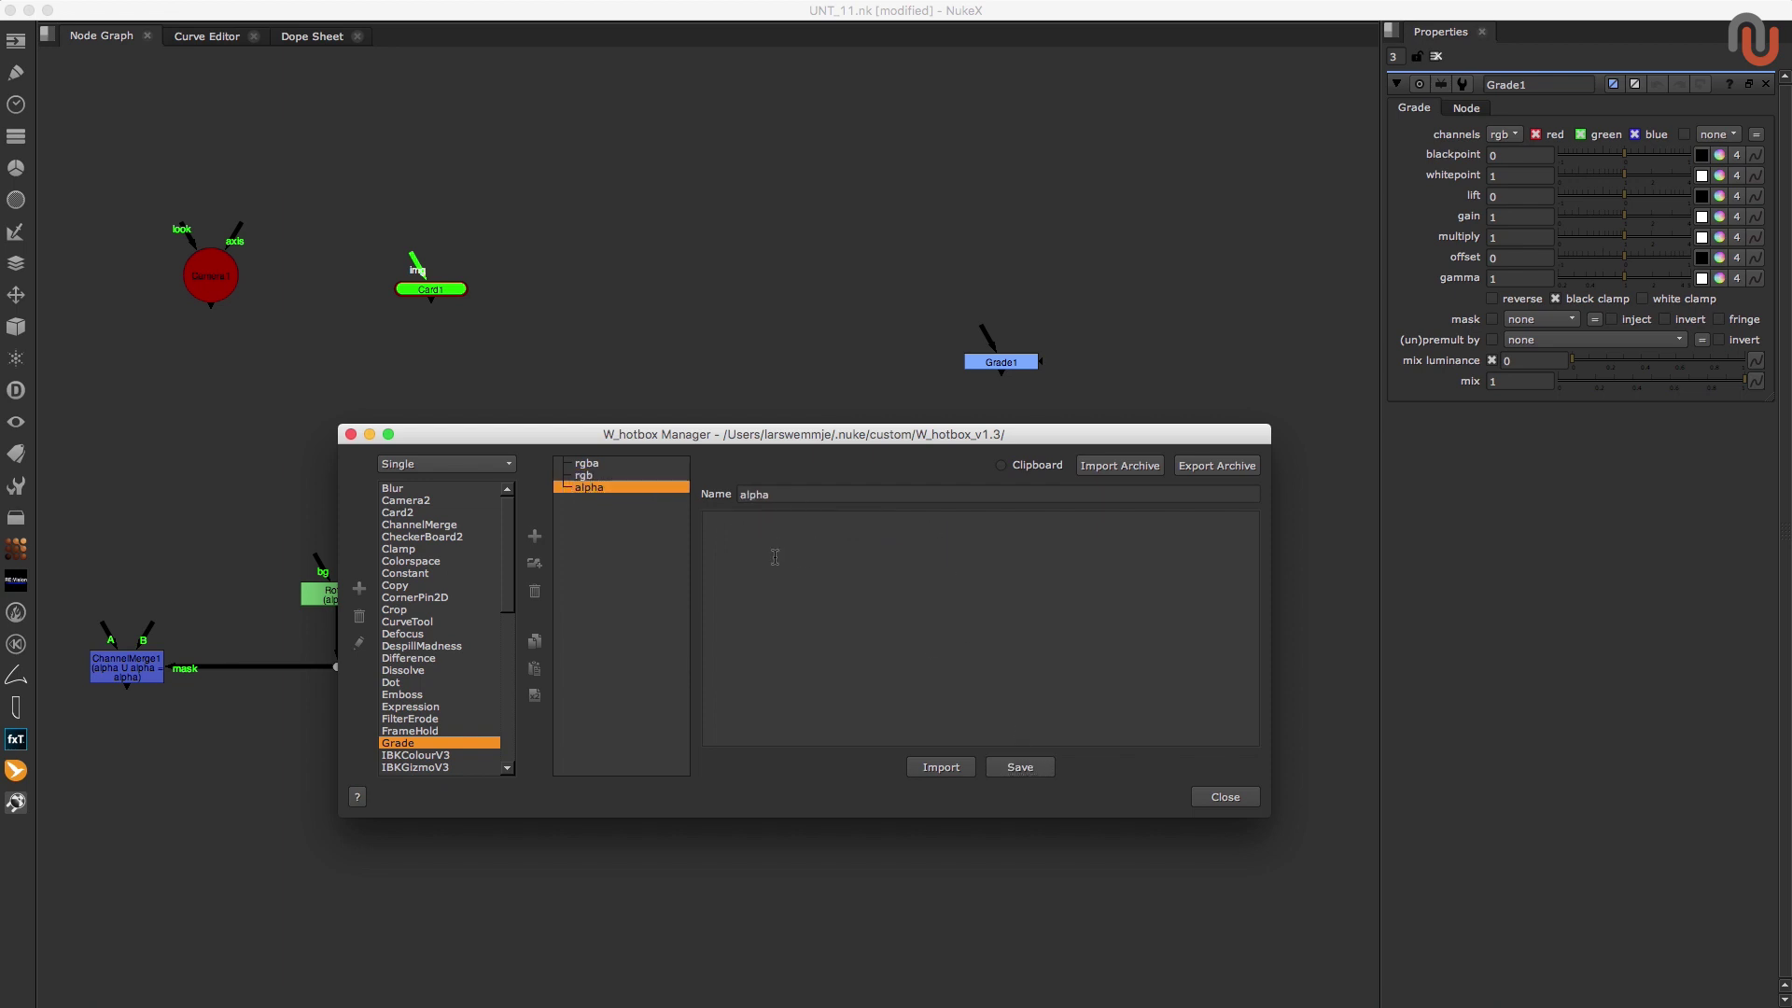
key(super+v)
mouse_move(910, 532)
mouse_down()
mouse_move(925, 534)
mouse_move(905, 532)
mouse_up()
text(al)
click(1020, 768)
Step: Close the manager, select Grade1 and try its rgba, alpha and rgb hotbox buttons
click(351, 434)
drag(984, 416, 914, 354)
key(grave)
click(962, 298)
click(891, 291)
click(1053, 284)
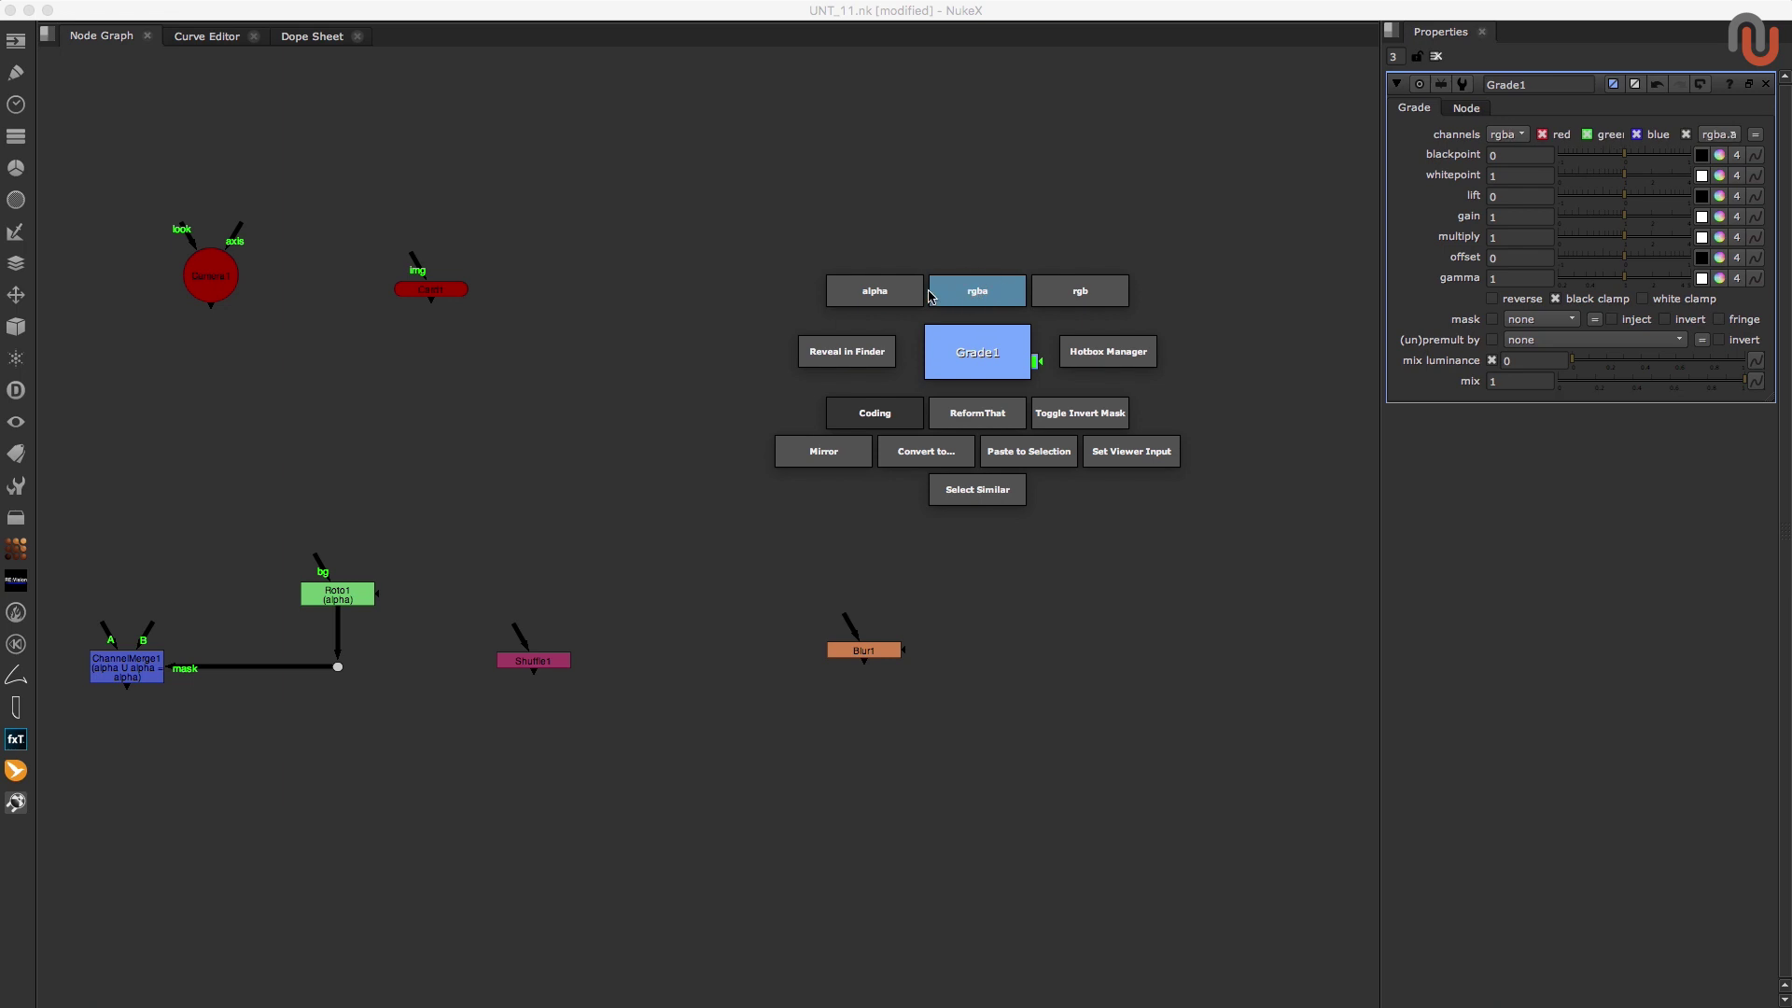
Step: Settle Grade1's channels on alpha, then select the Blur1 node
click(978, 291)
click(1080, 291)
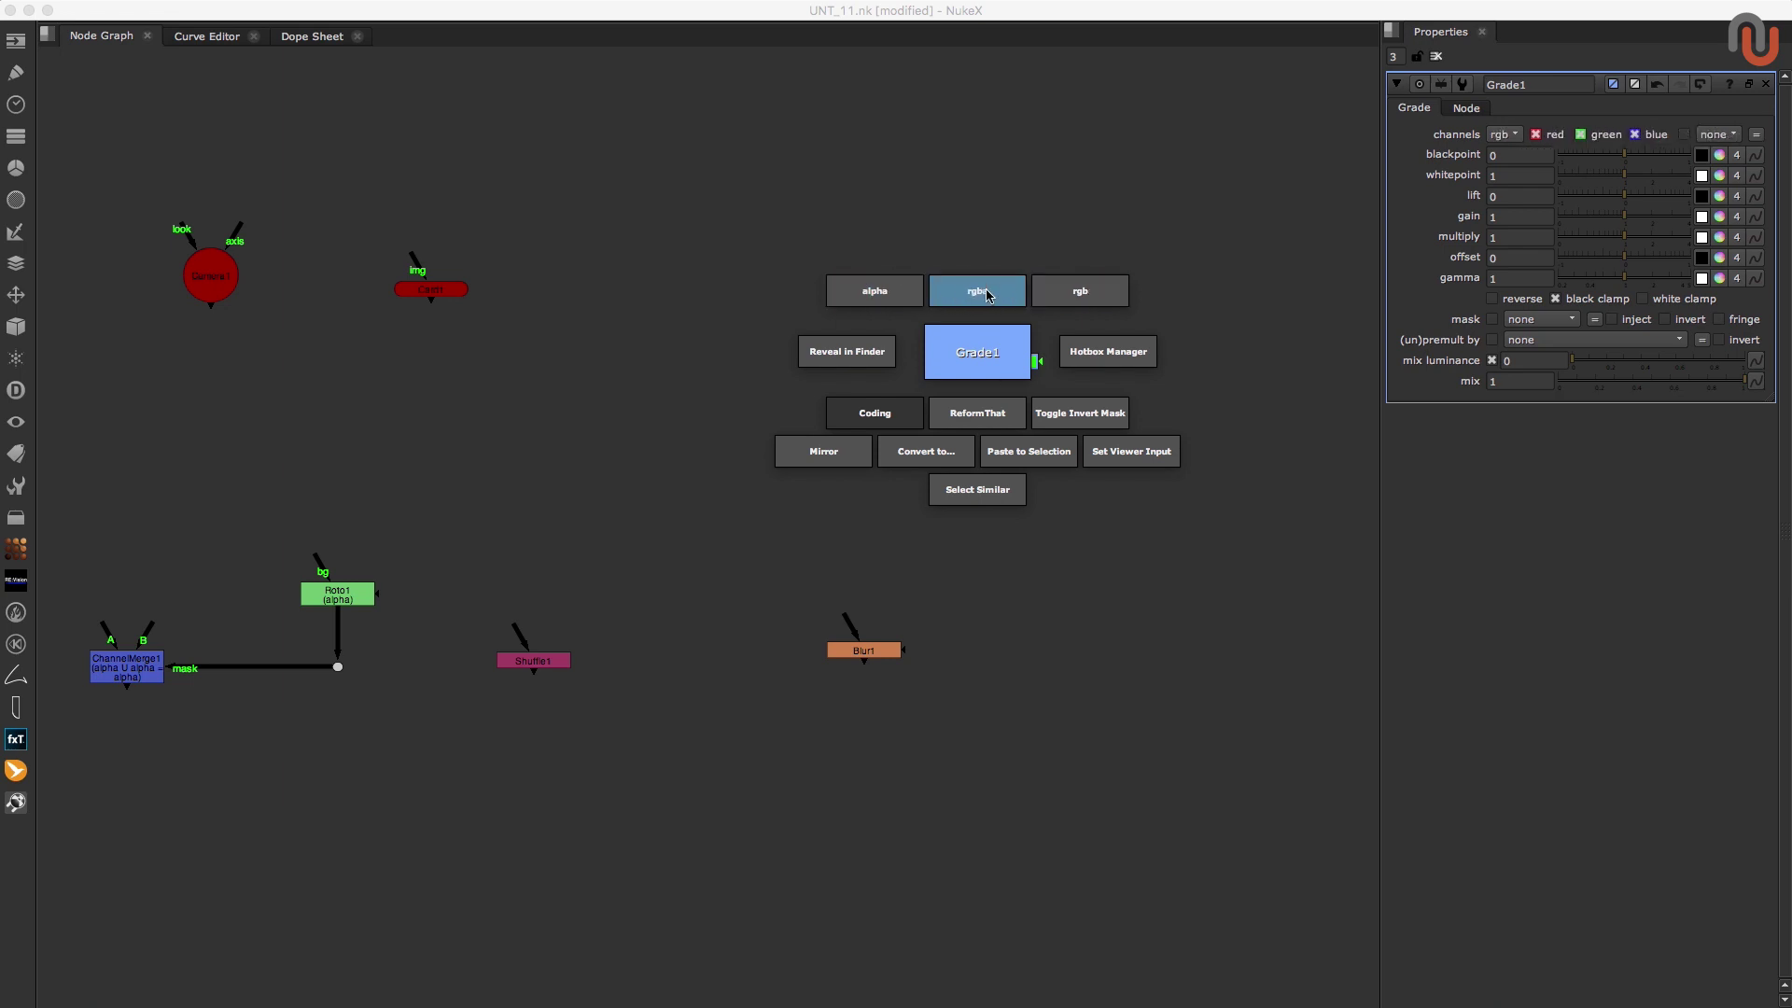
click(888, 290)
click(1051, 472)
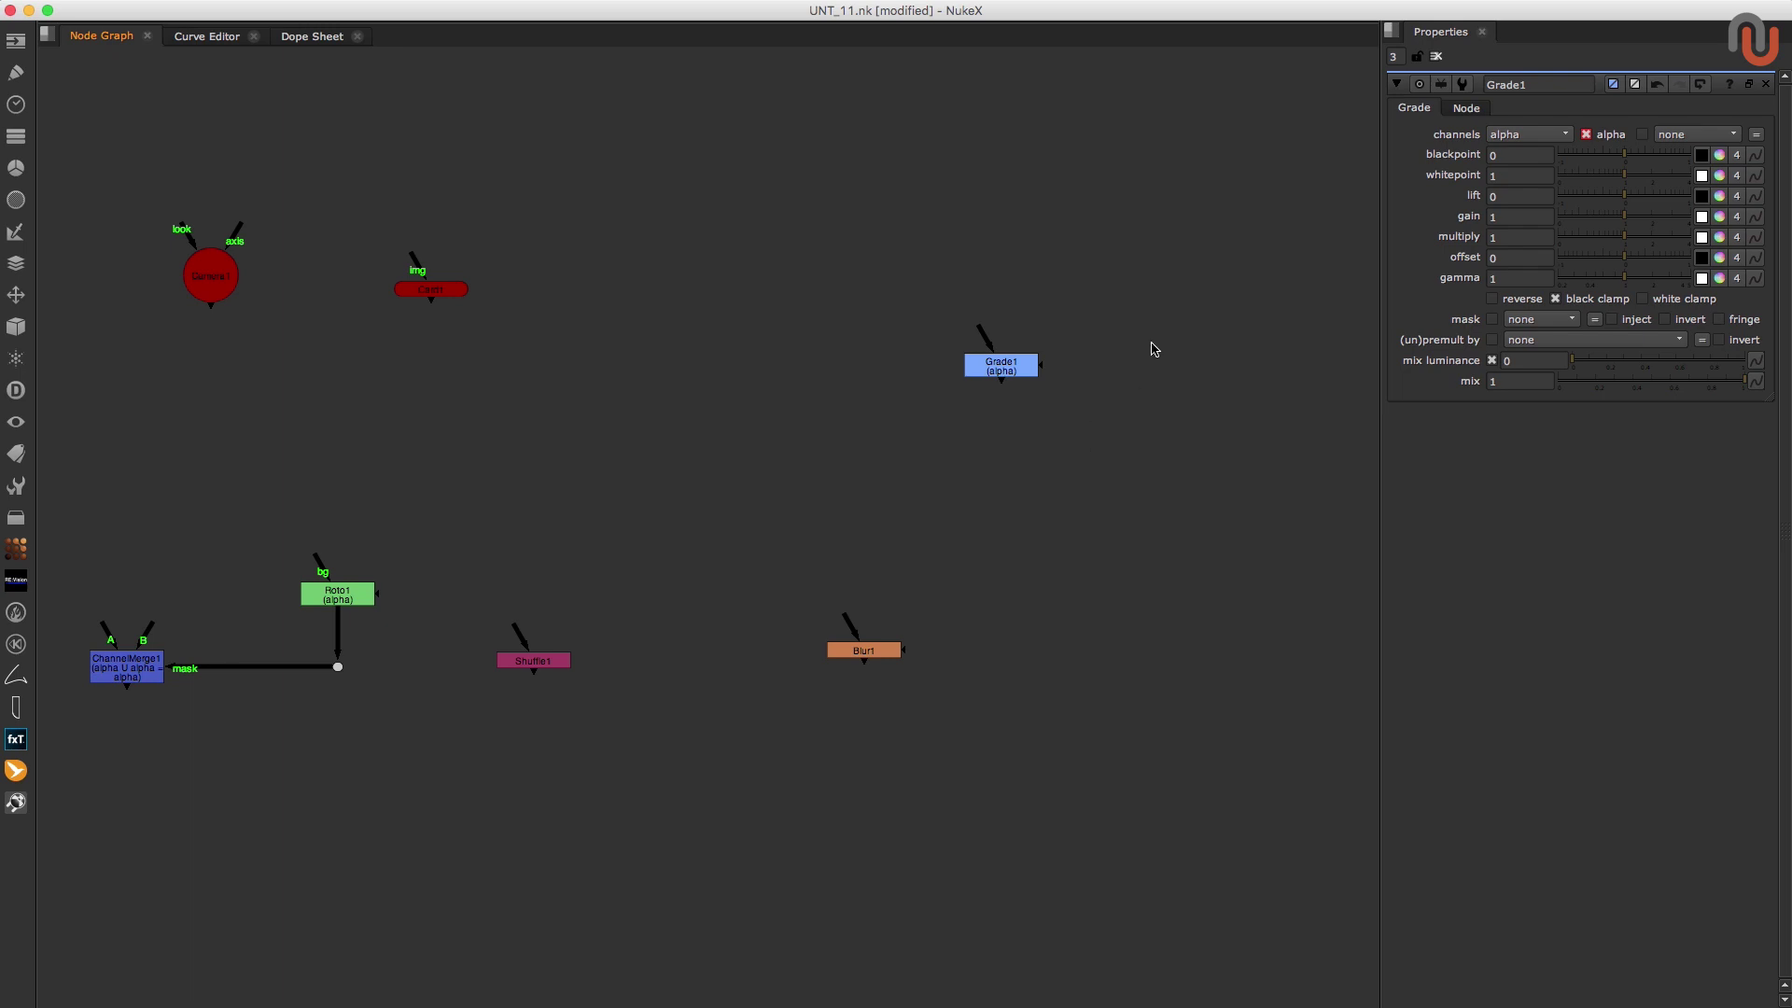
click(891, 653)
Step: Inspect the switch output button's script in the Hotbox Manager opened from Blur1
key(grave)
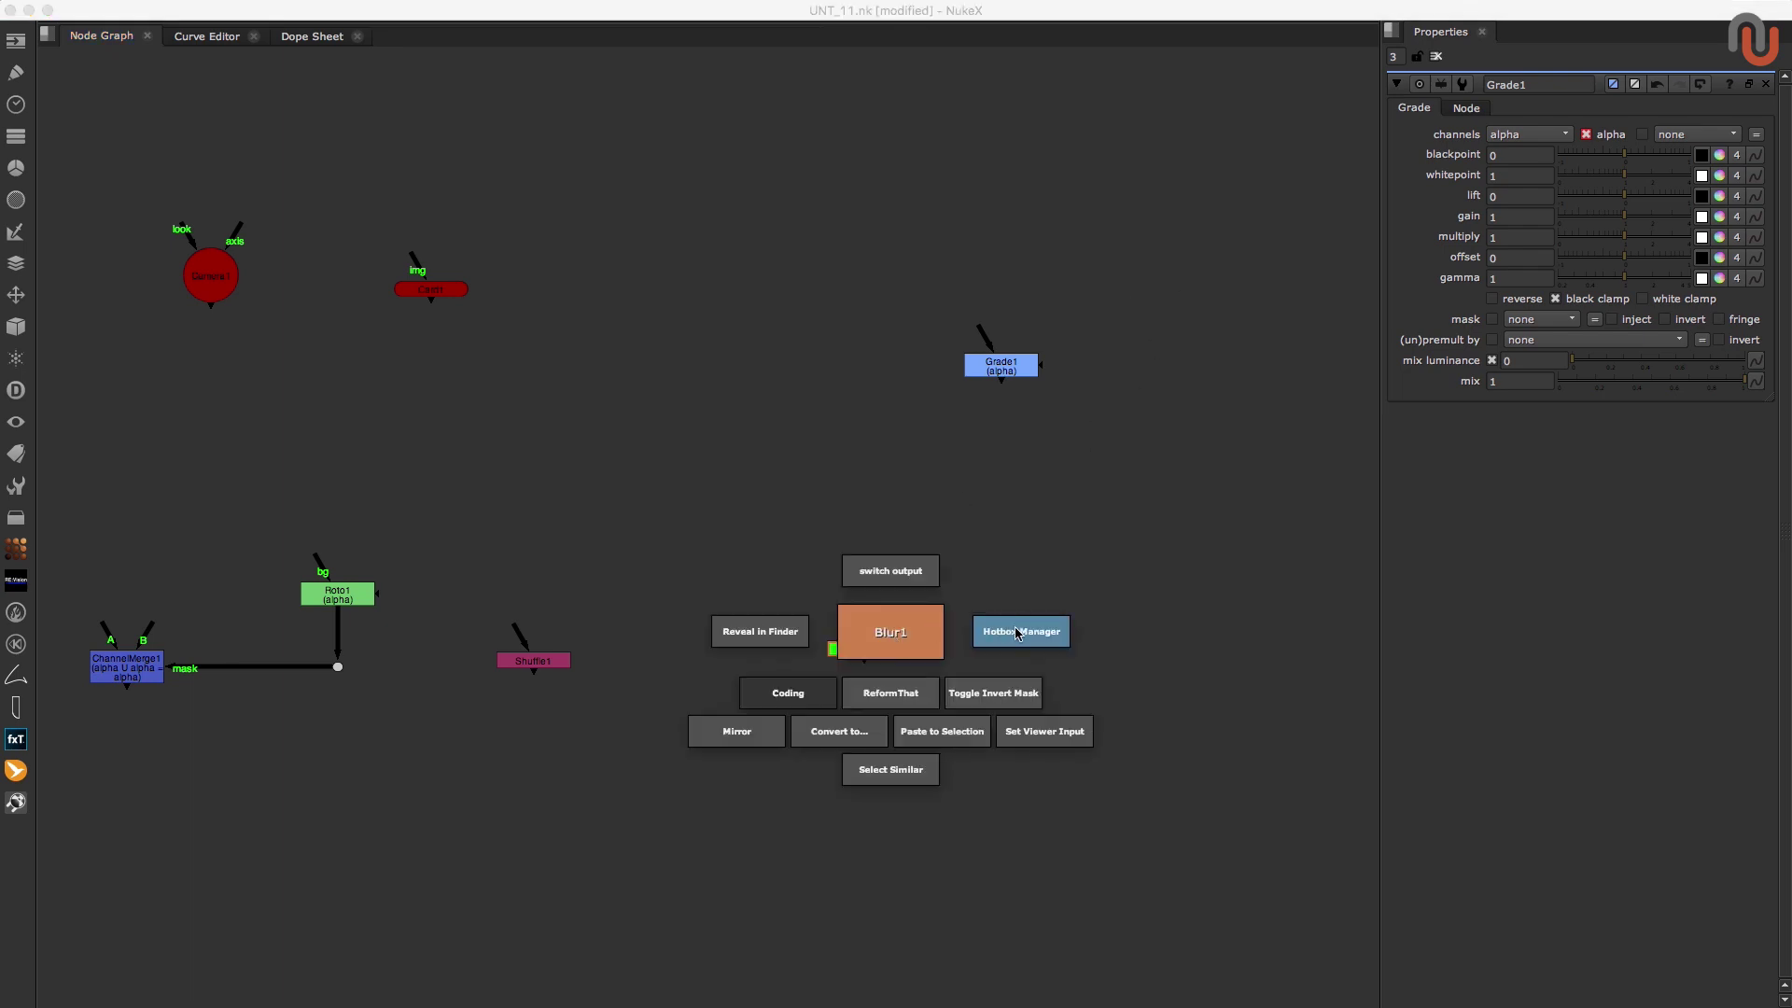
key(grave)
click(1017, 644)
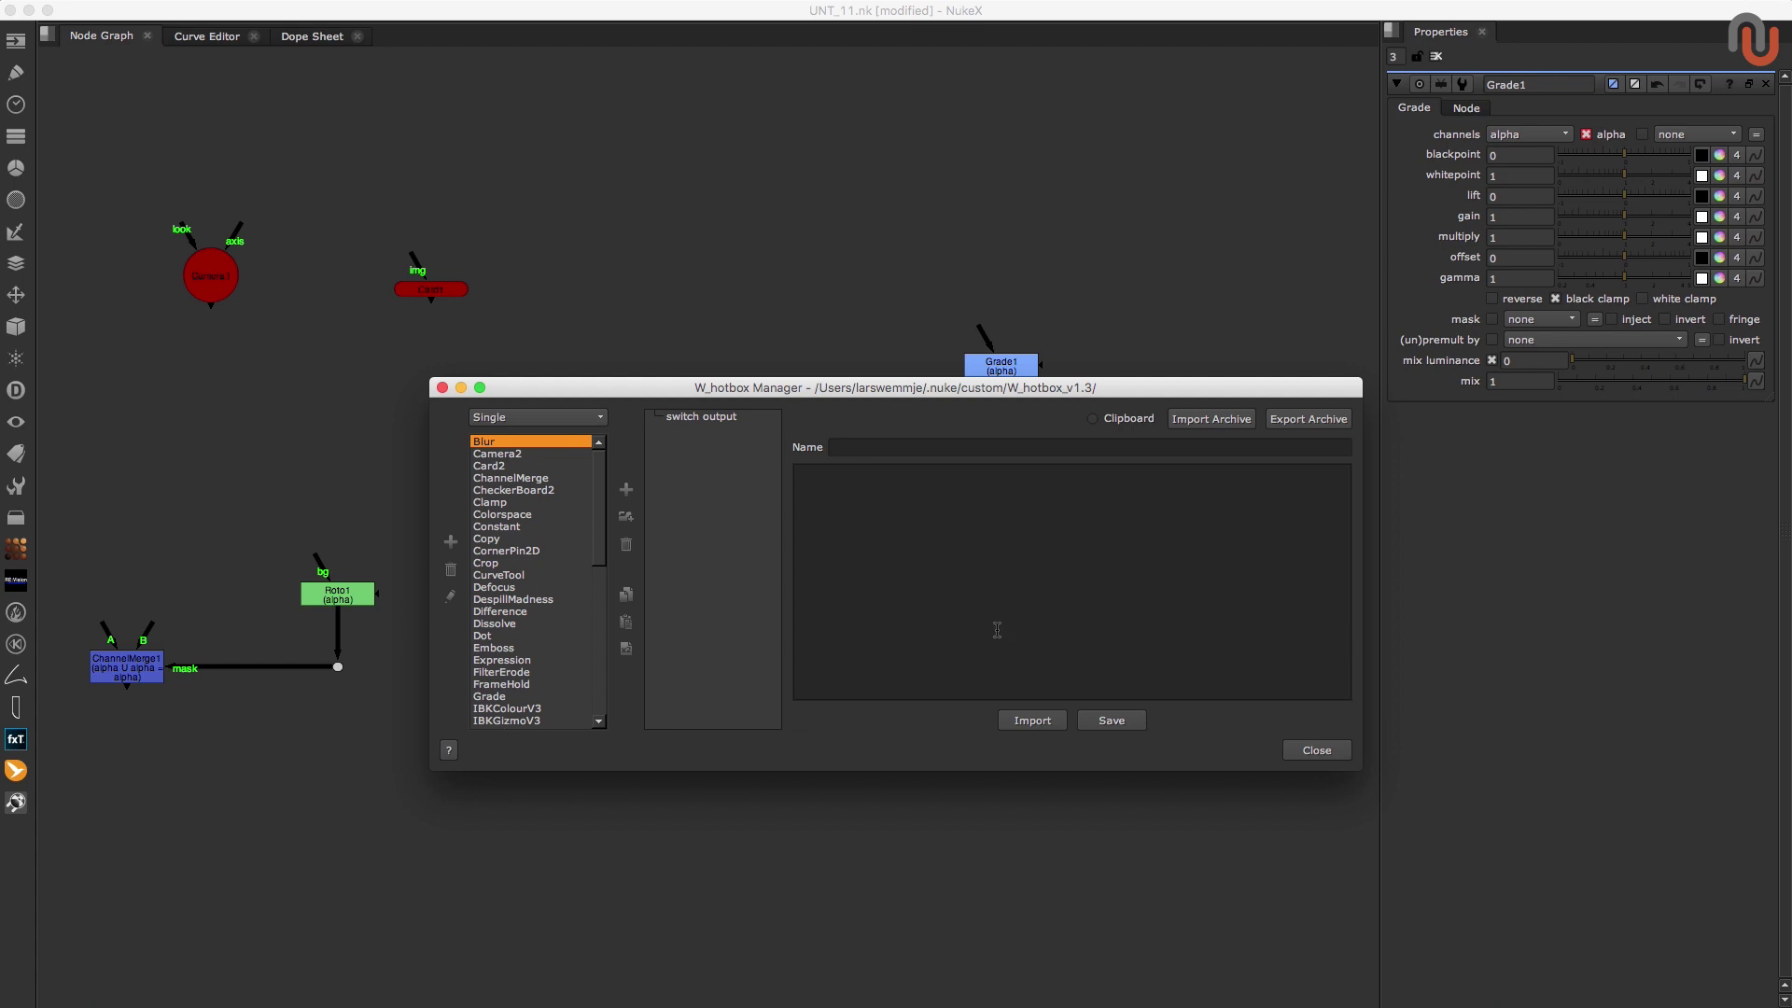
click(691, 417)
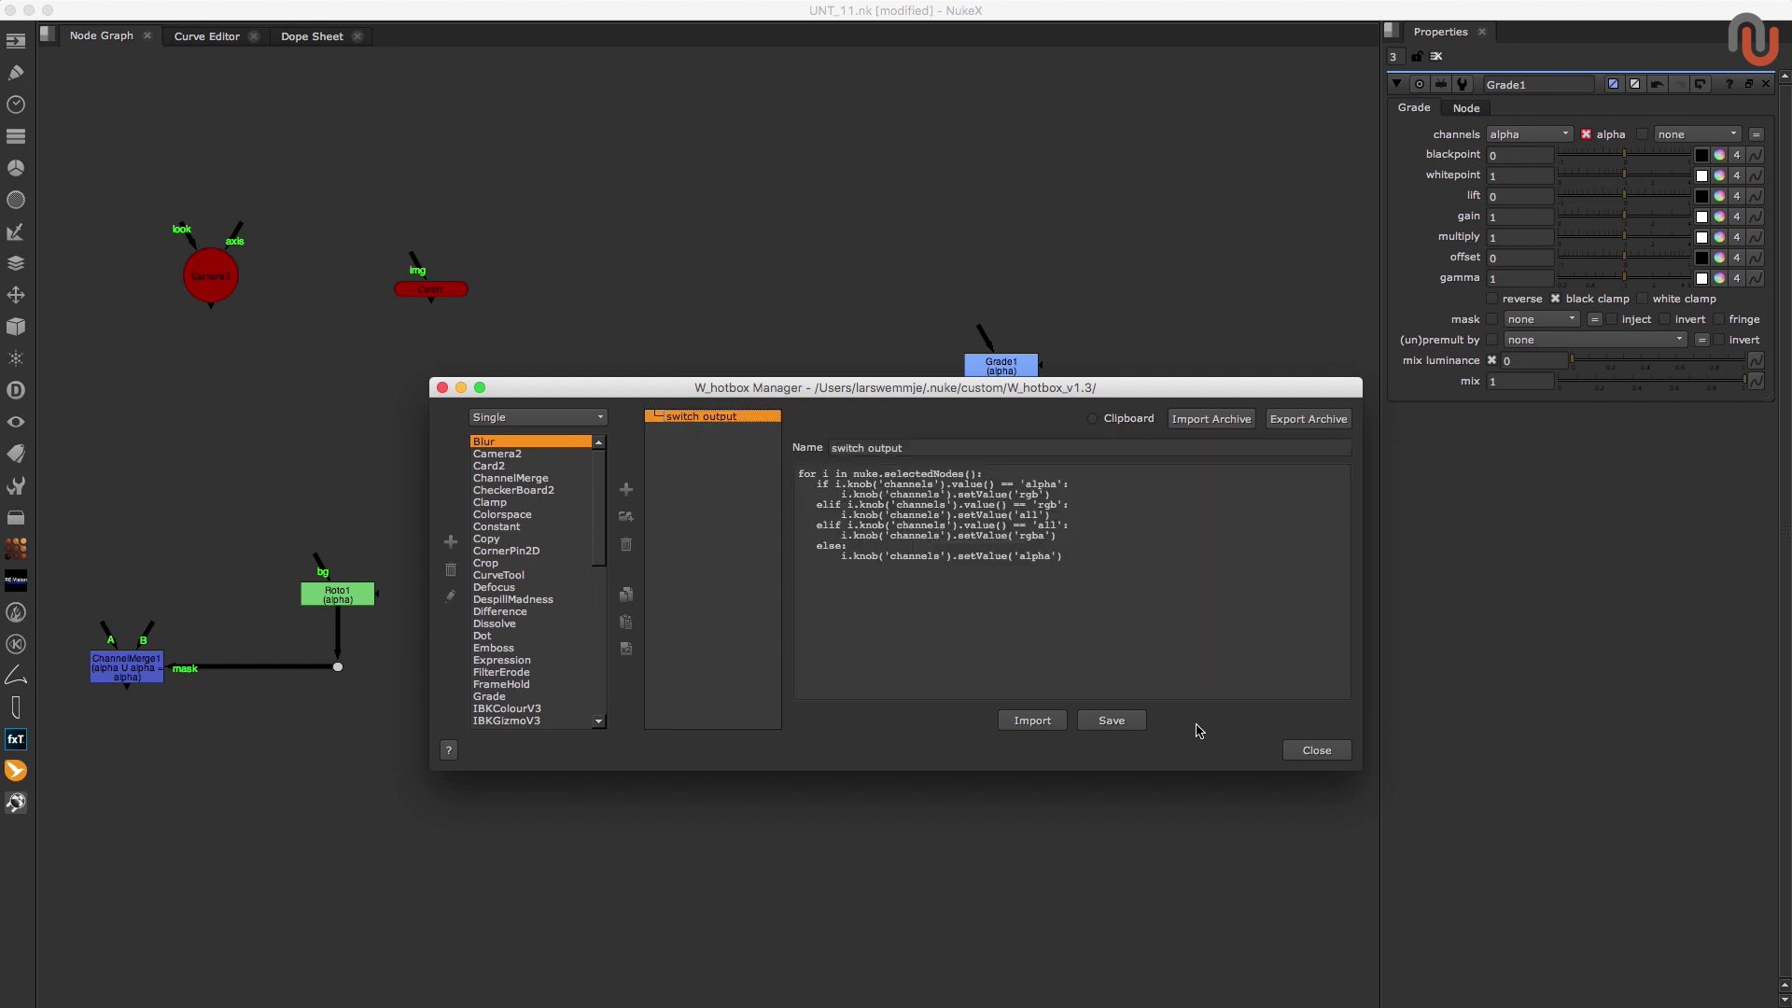
click(1317, 750)
Step: Cycle Blur1's channels with switch output, ending on rgb, then return to Safari
double_click(878, 650)
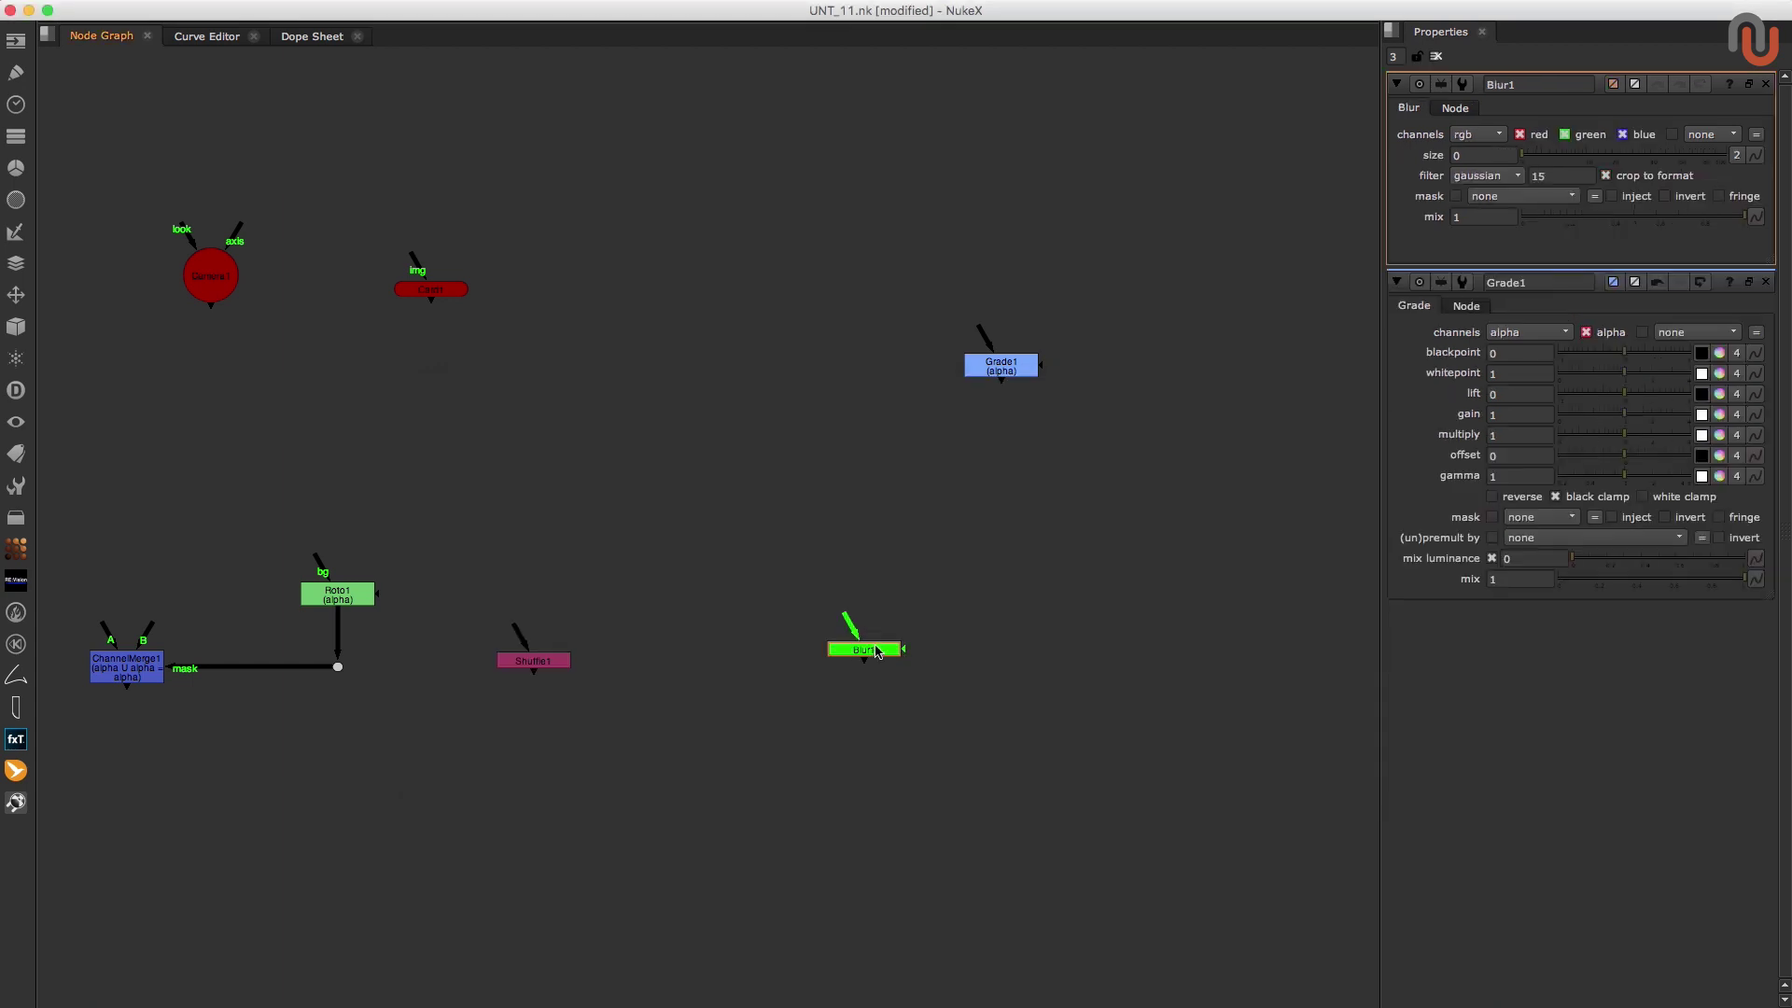
key(grave)
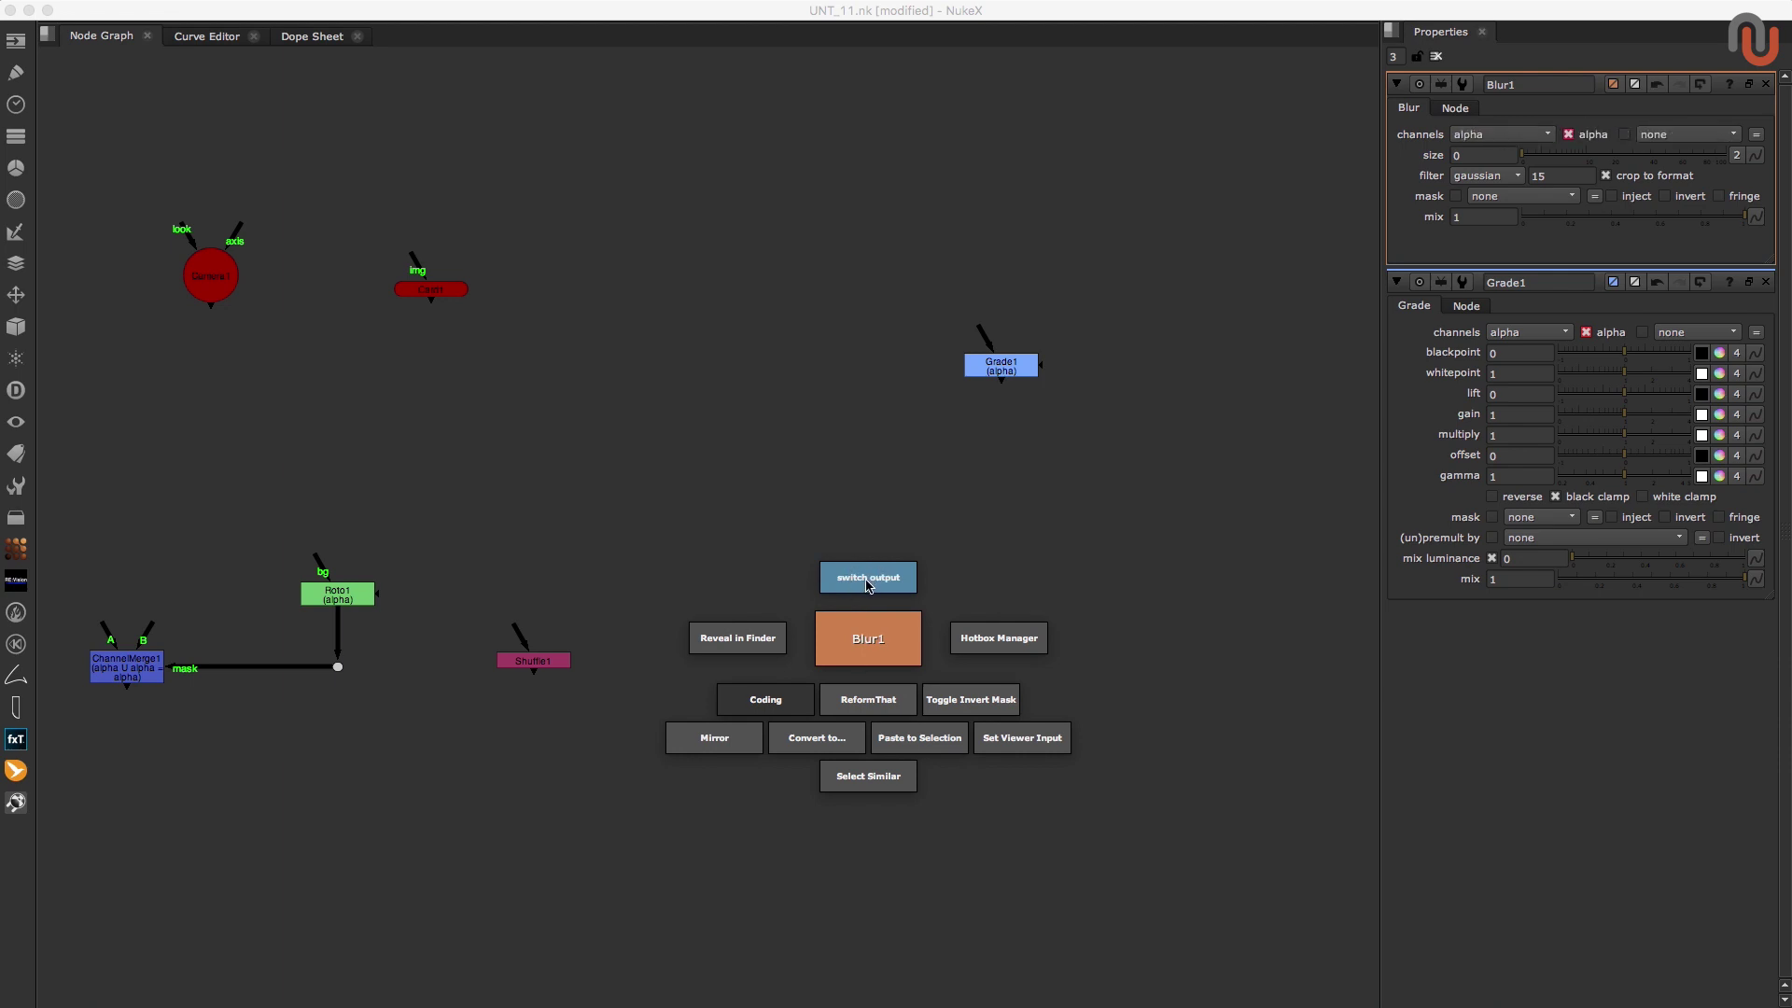
click(868, 588)
click(868, 588)
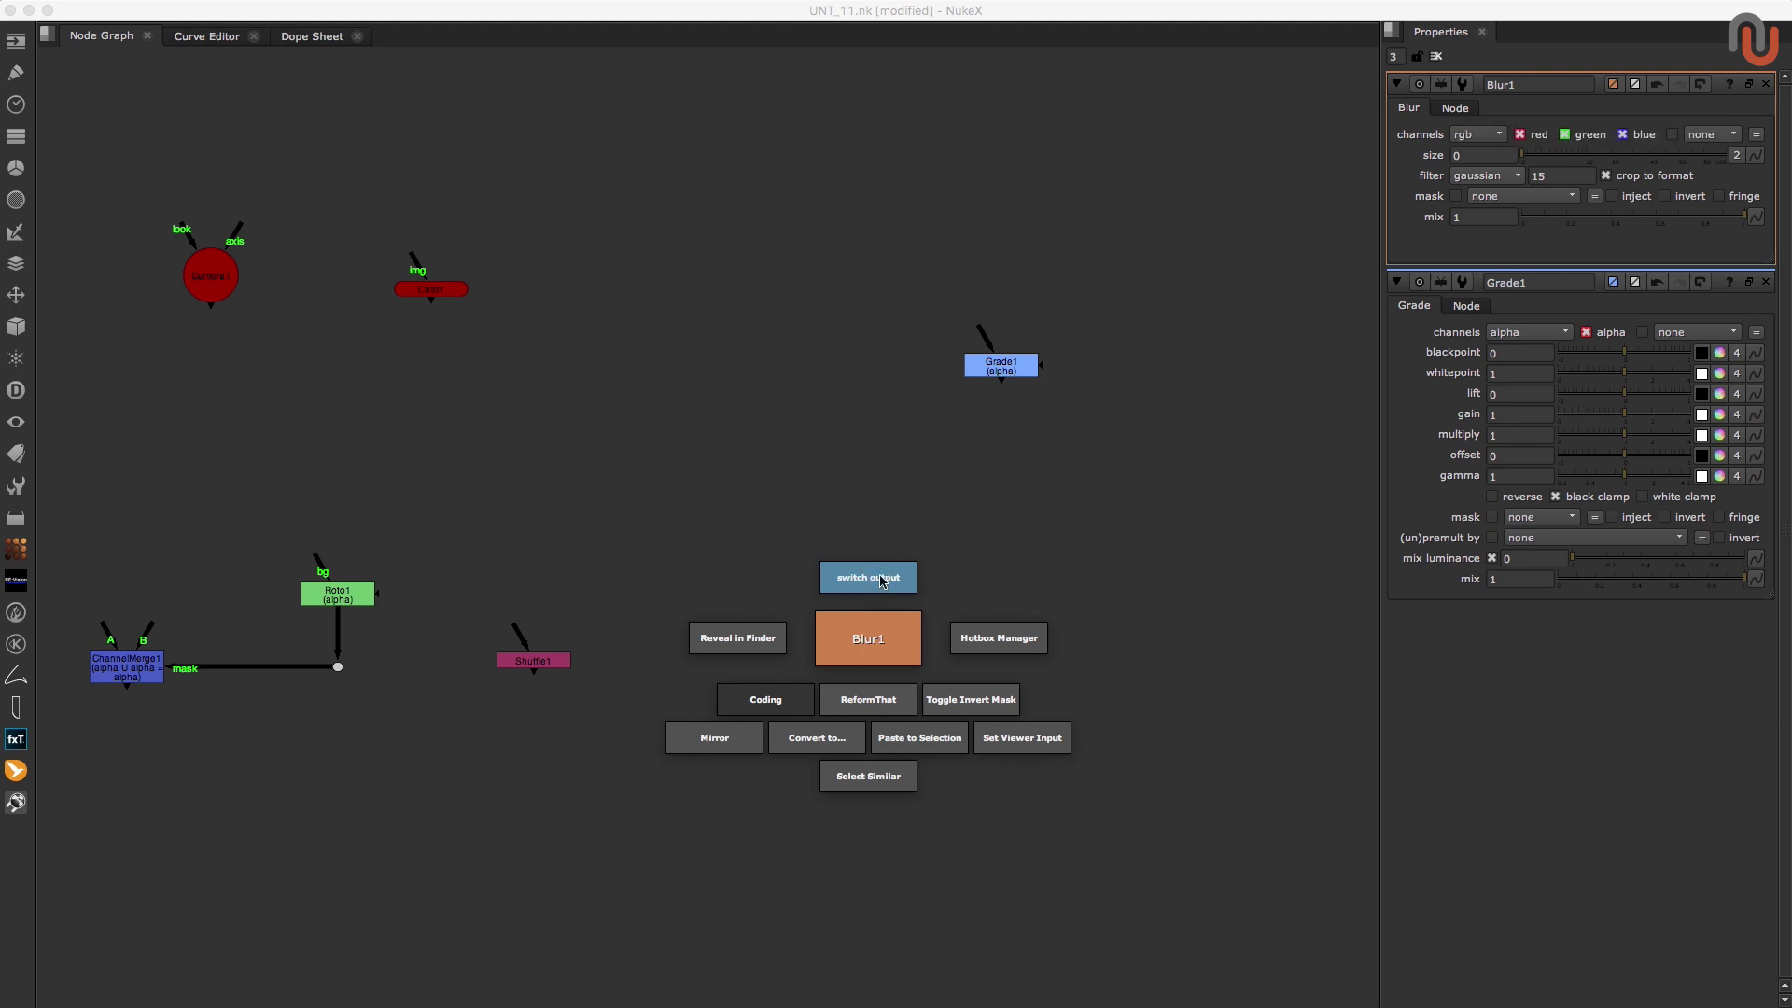
click(933, 536)
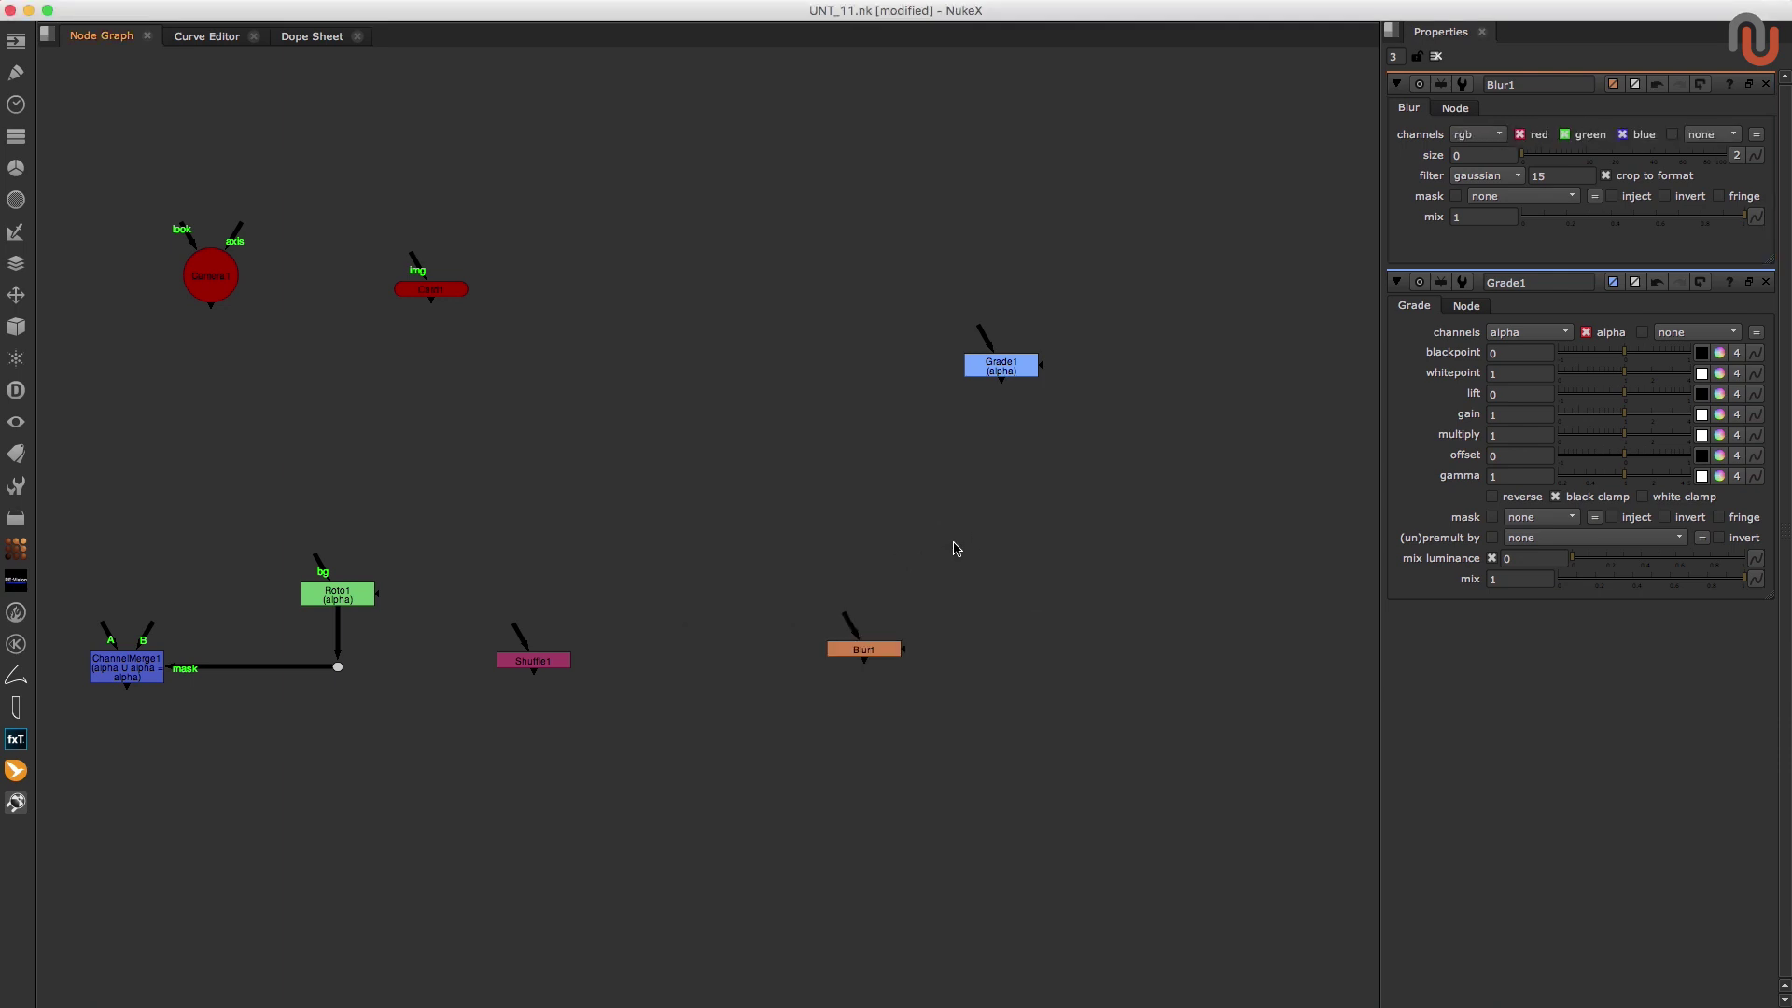
key(super+Tab)
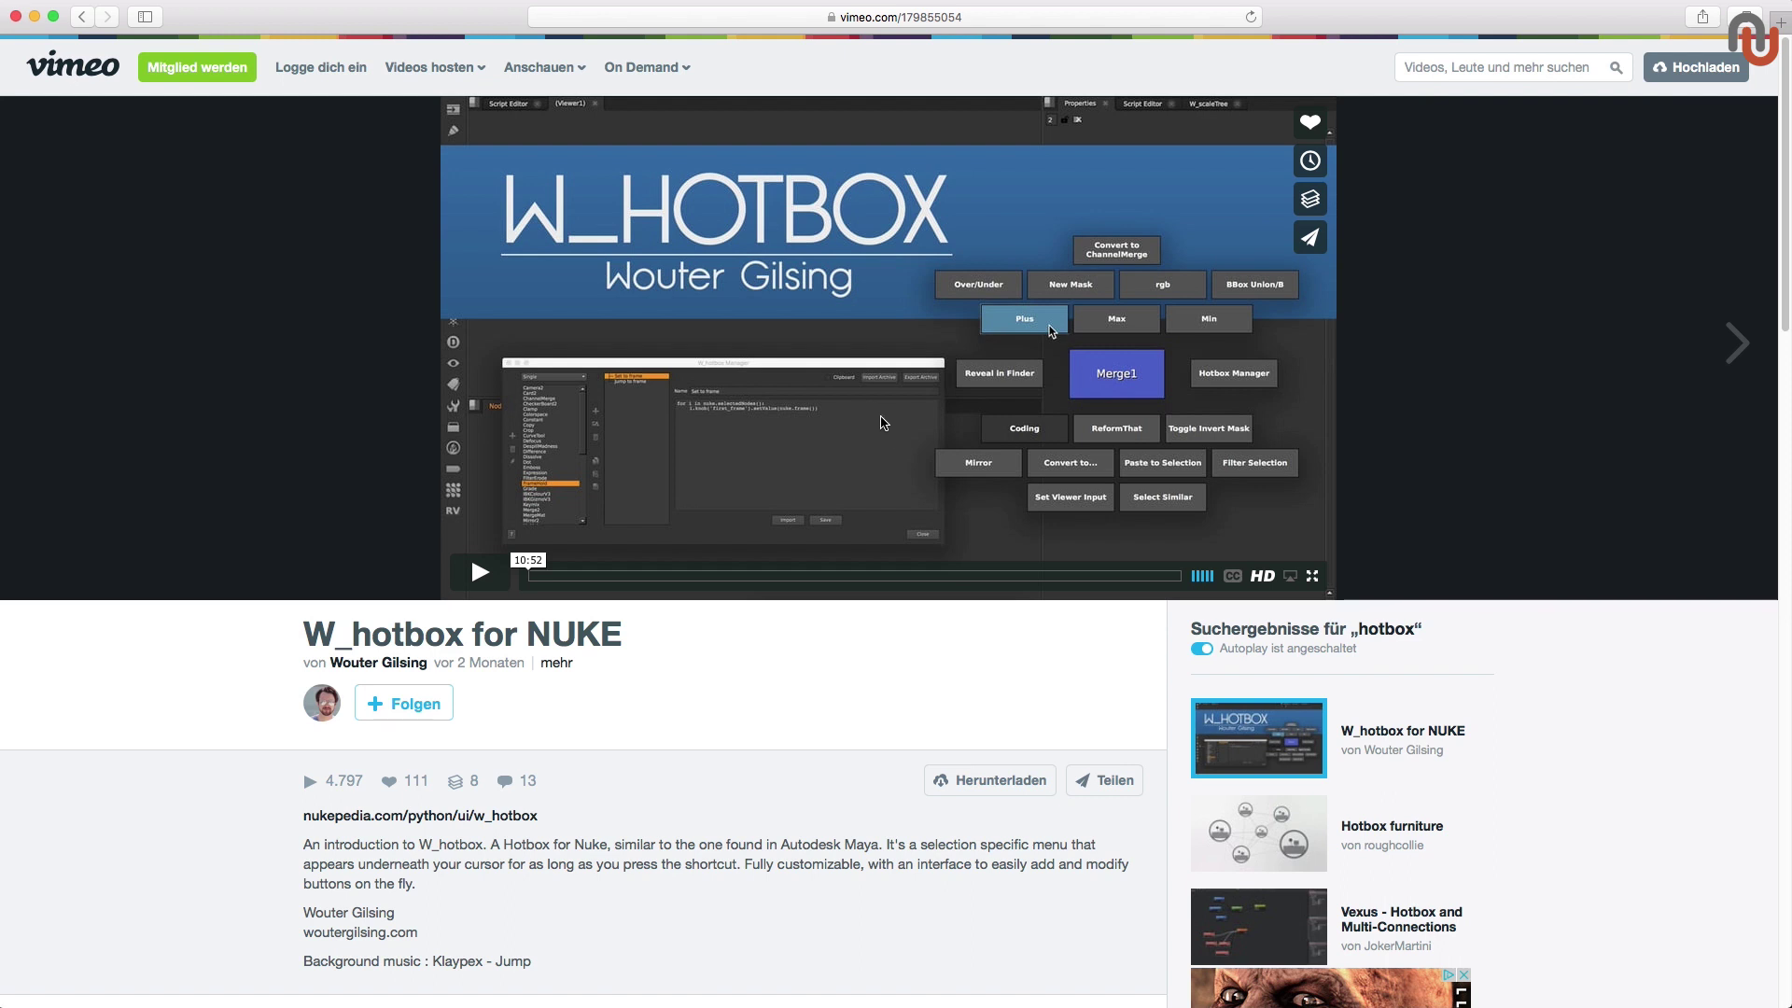
key(super+Tab)
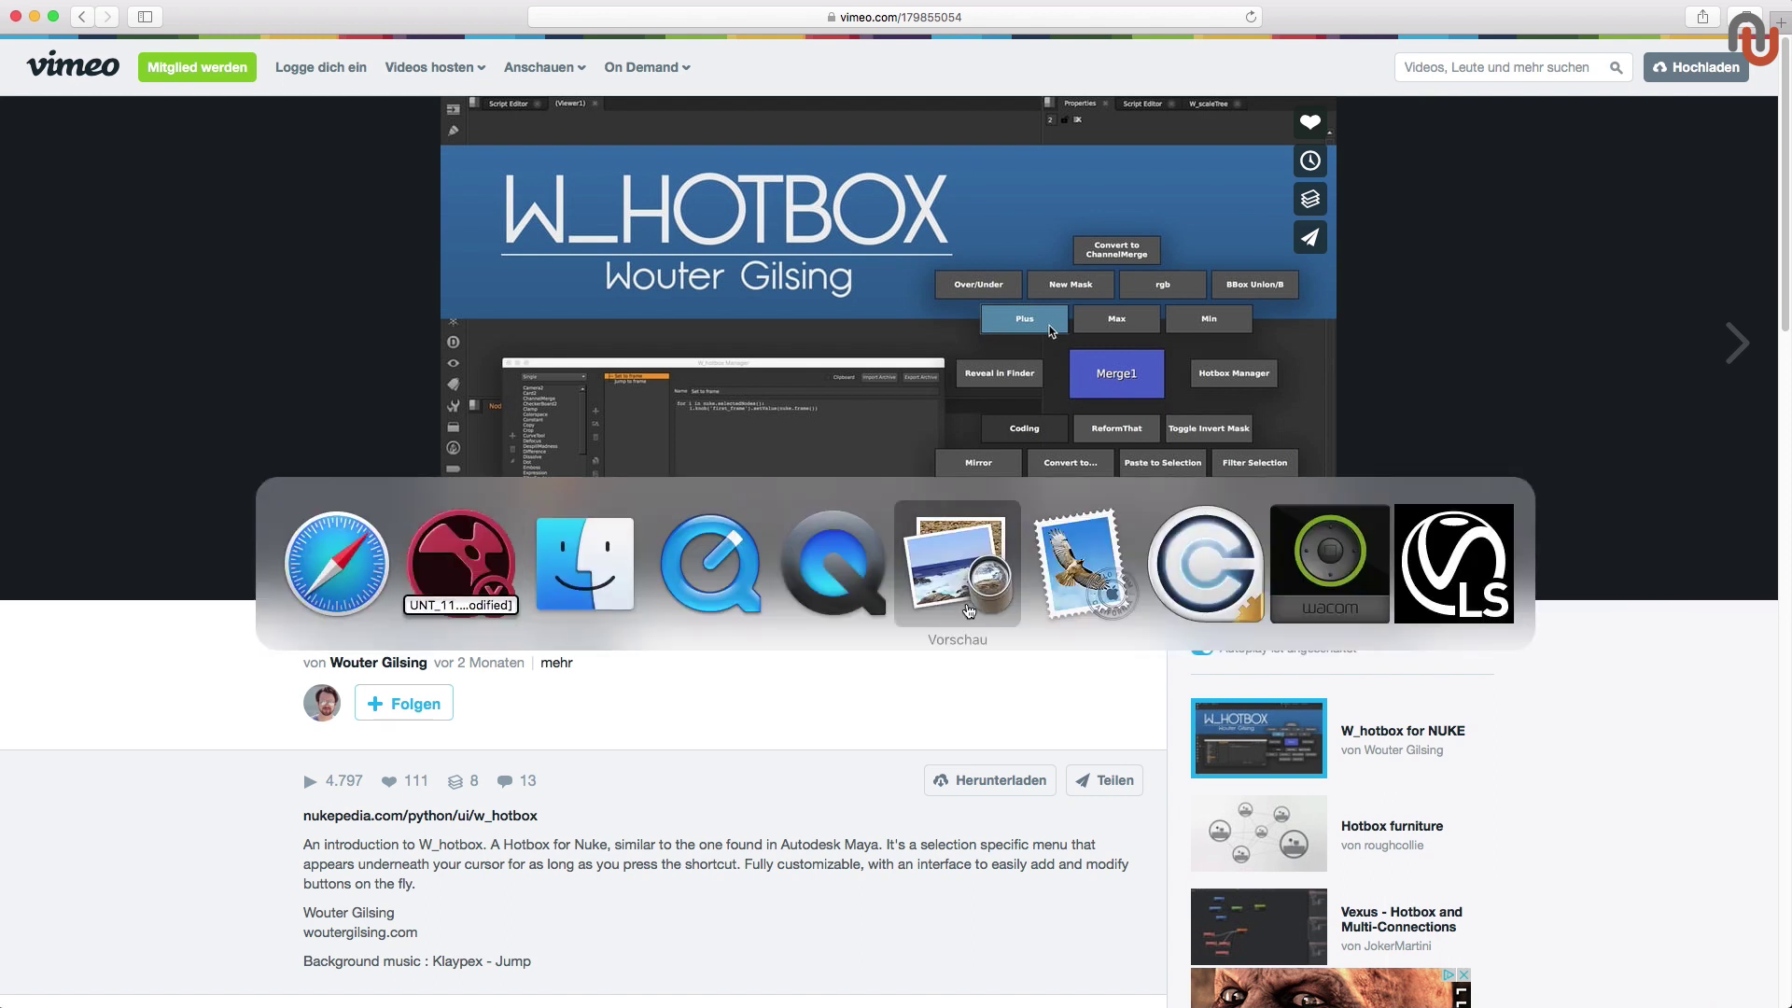
Step: Bring W_hotbox_UserGuide_v1.3.pdf forward in Preview at page 13
click(968, 612)
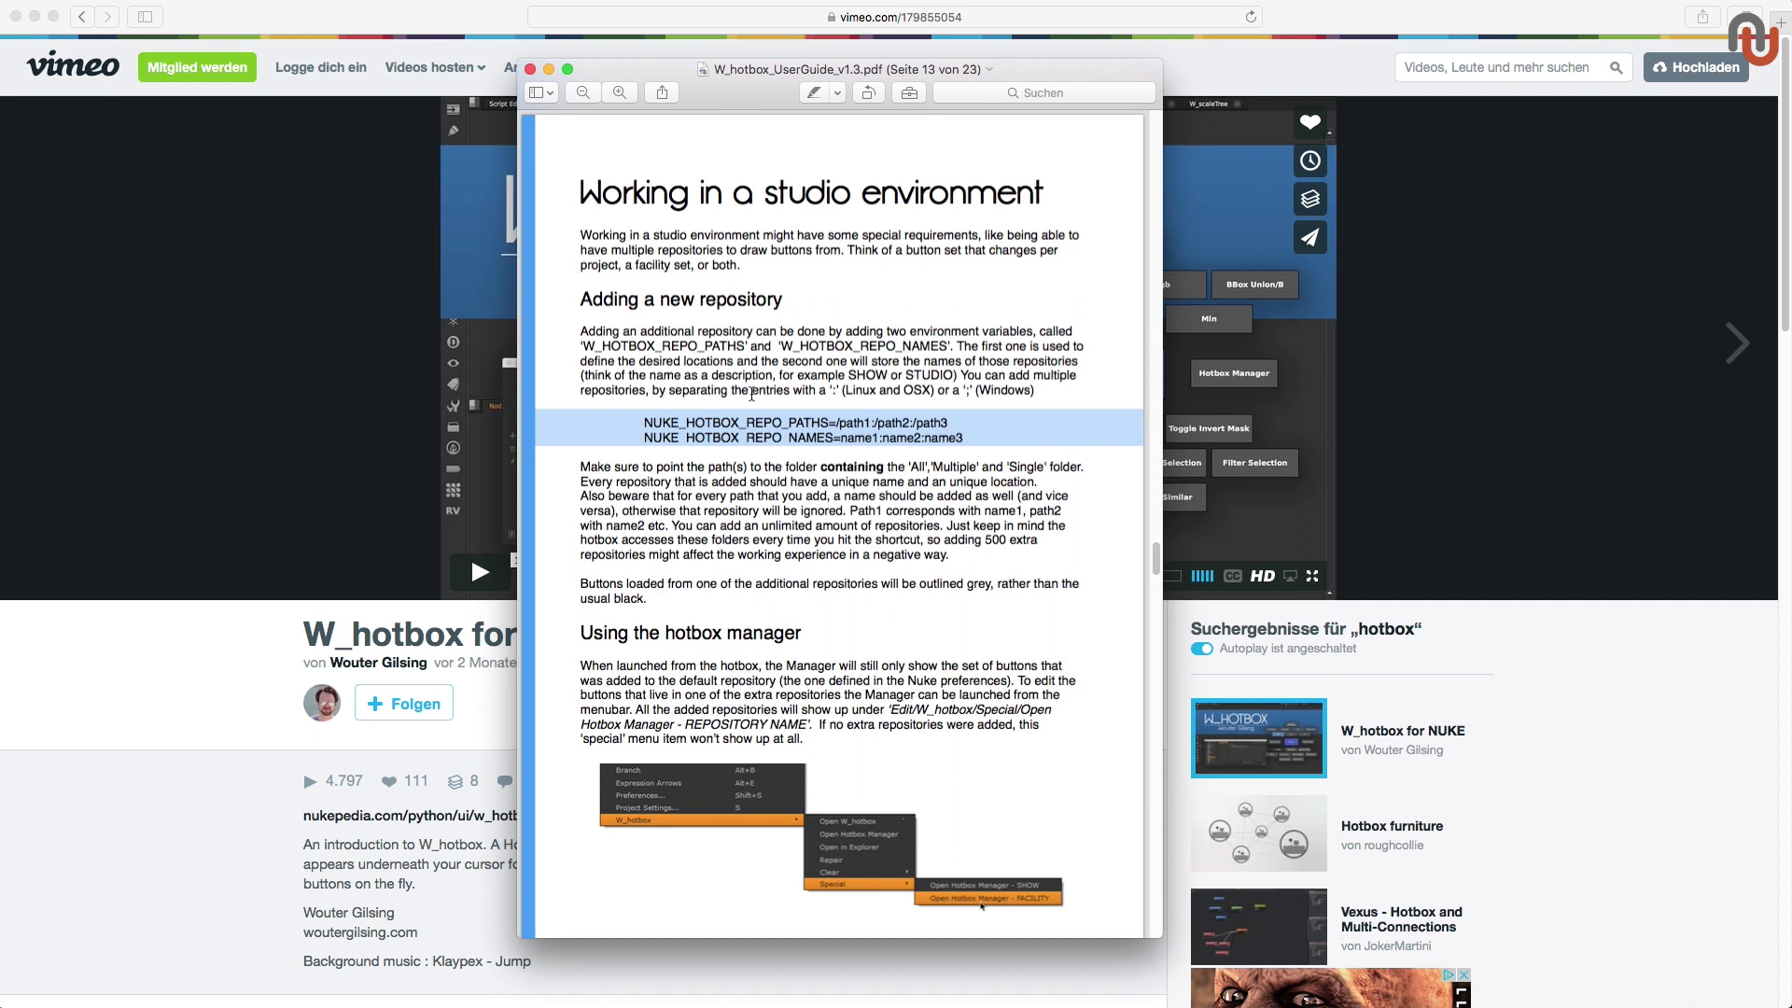
Step: Bring Safari's 'W_hotbox for NUKE' video page back in front of the PDF
click(395, 542)
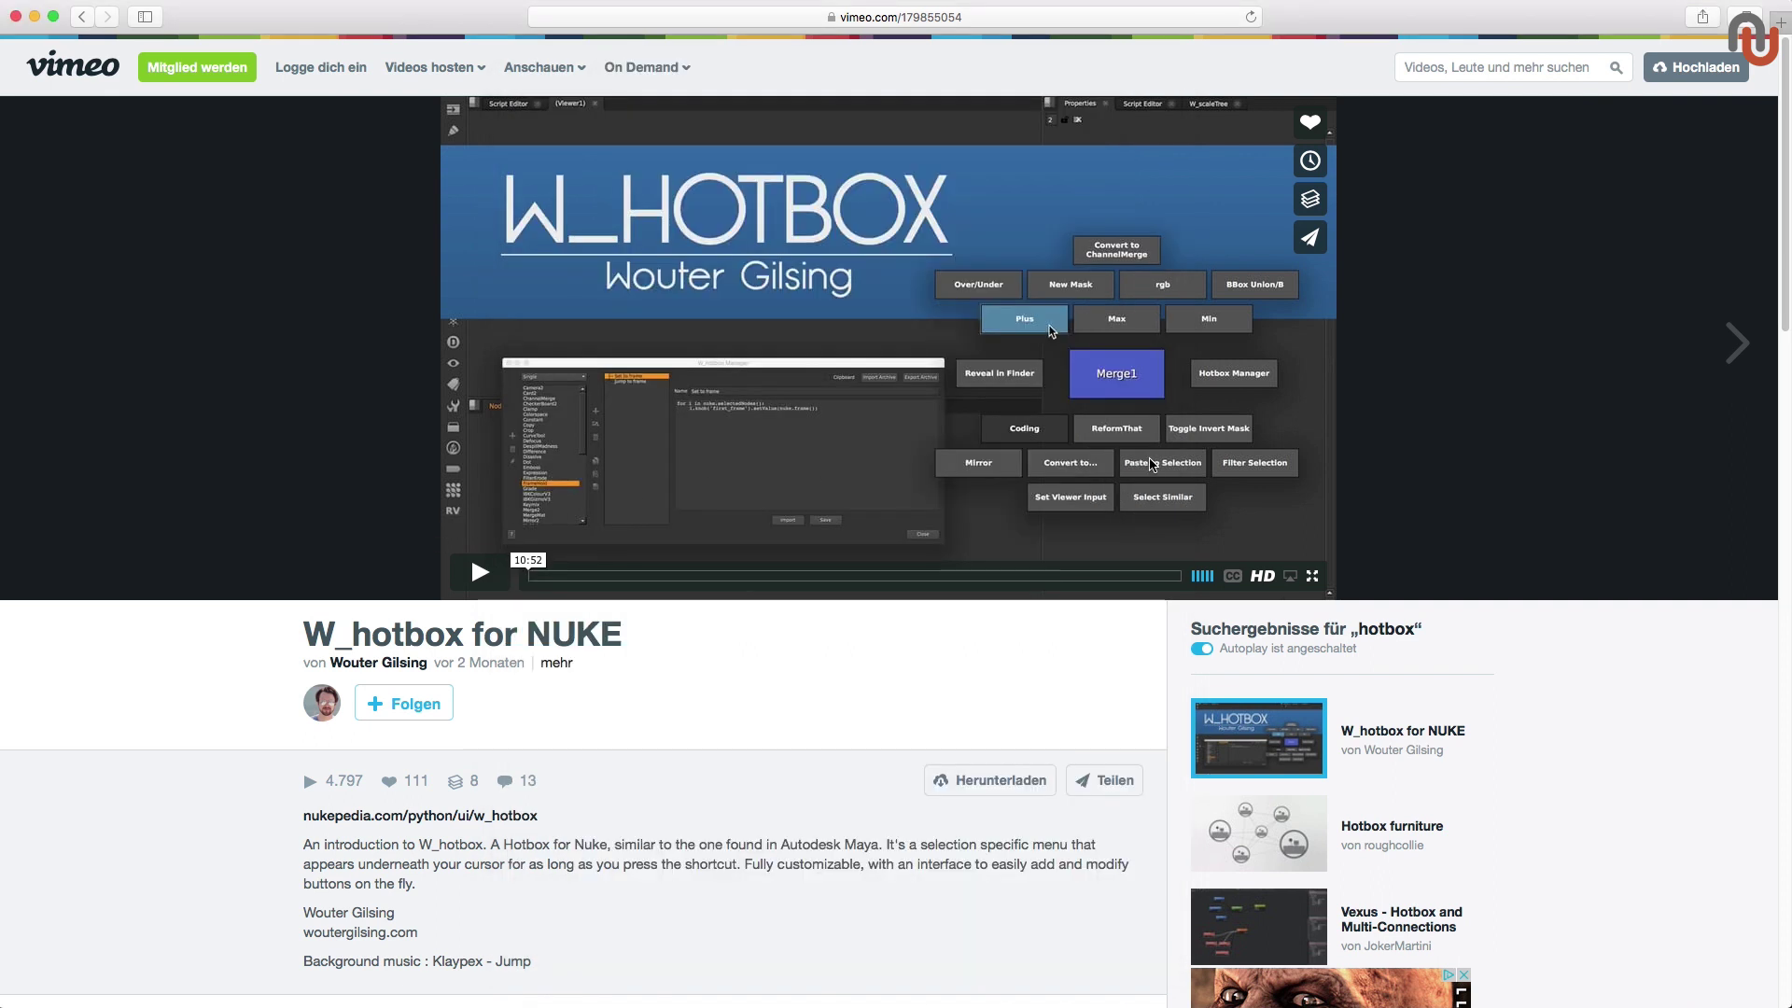